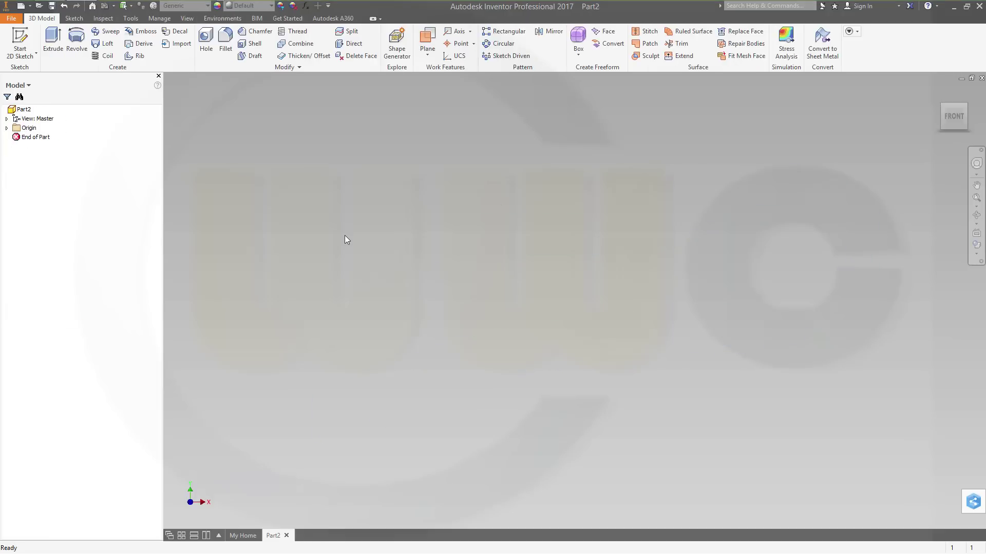
Sketch a 30 mm diameter circle centred at the origin on the XY plane
click(20, 42)
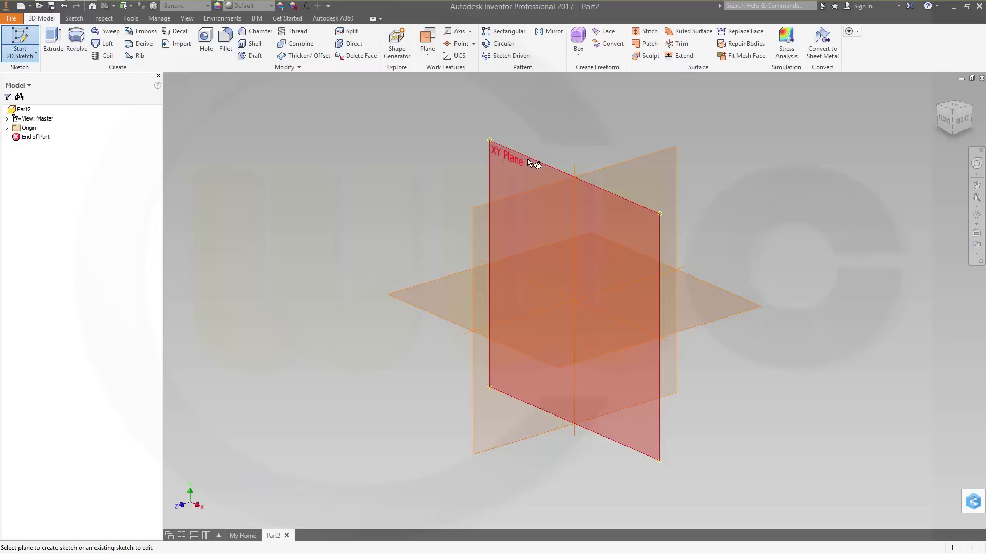
click(524, 166)
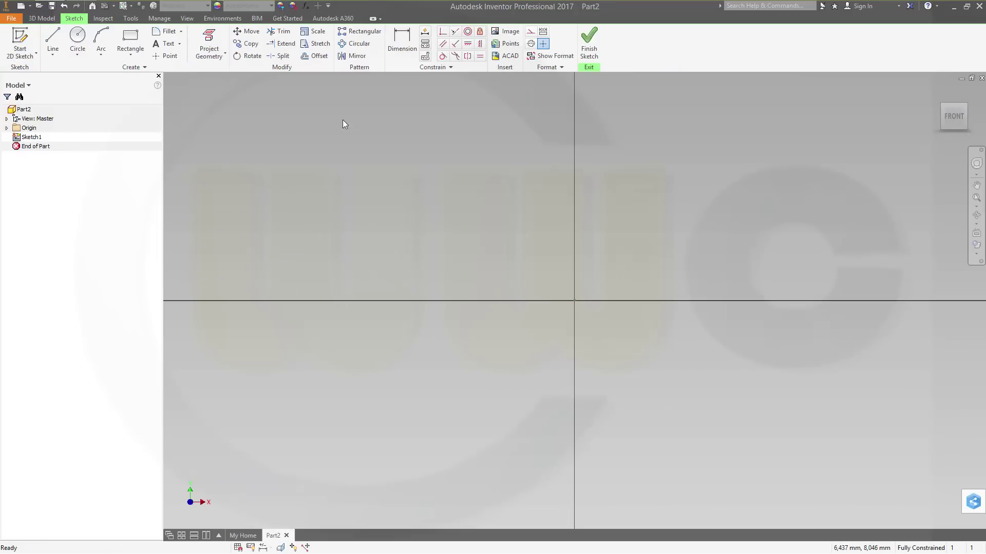
click(77, 37)
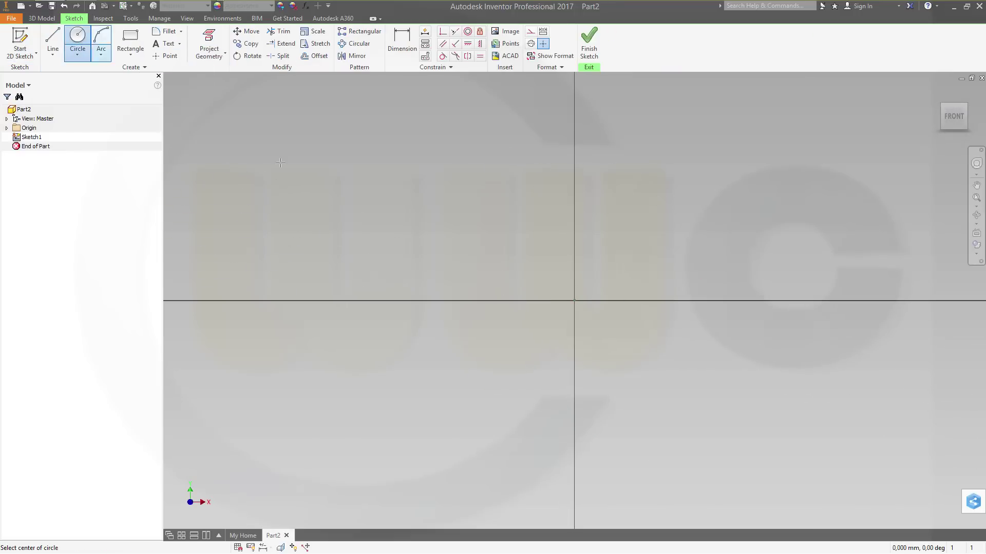
click(574, 301)
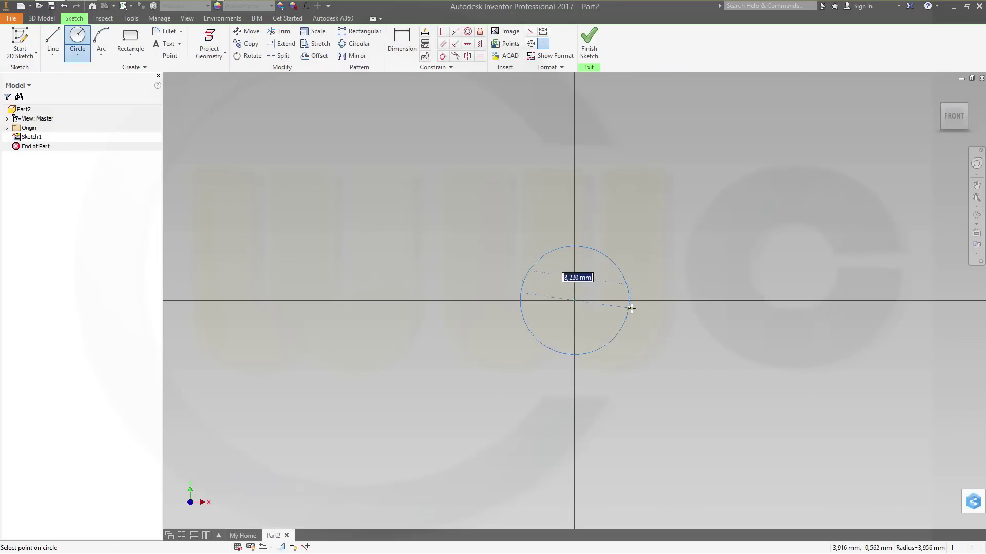
text(30)
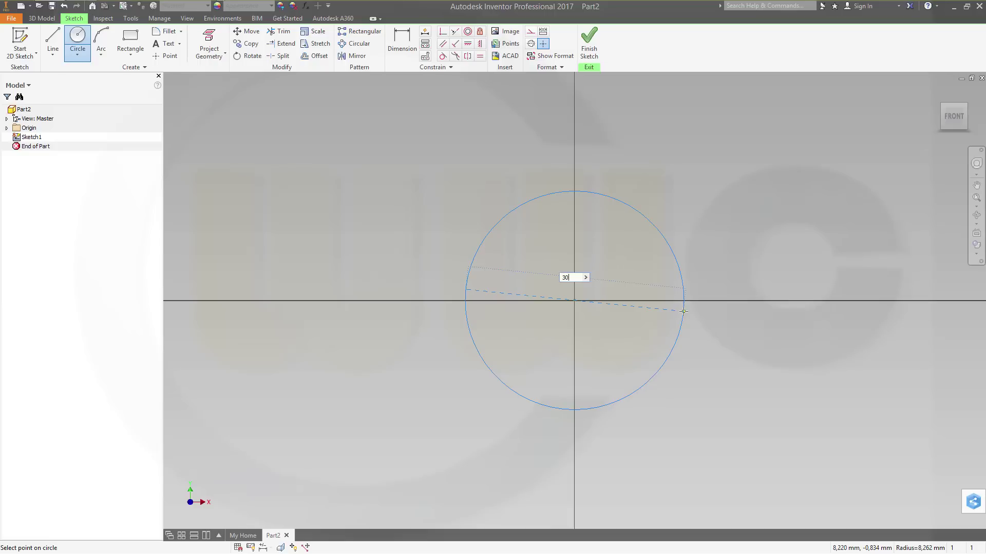
key(Return)
scroll(630, 343, up, 5)
scroll(630, 342, down, 5)
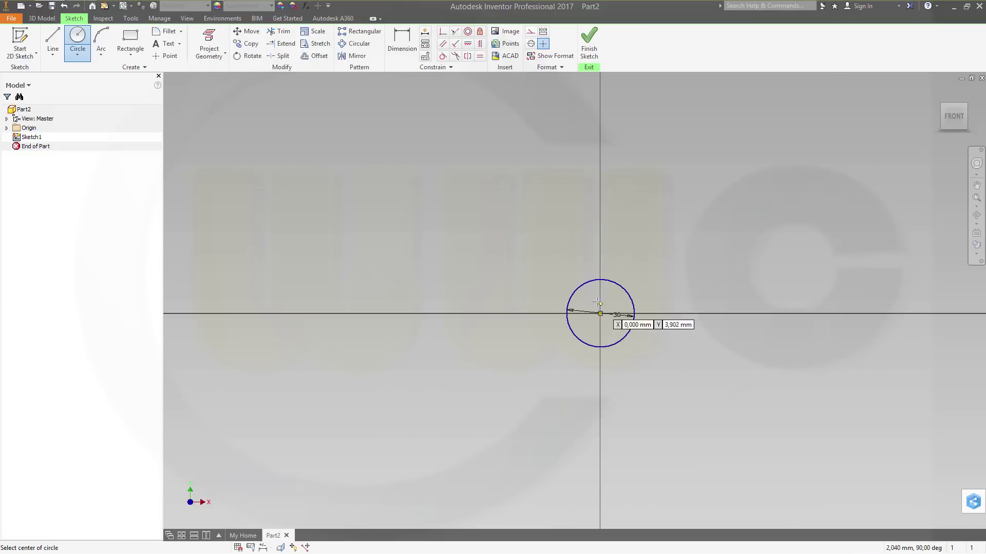
Draw an interpolated spline looping through six points around the origin
click(53, 55)
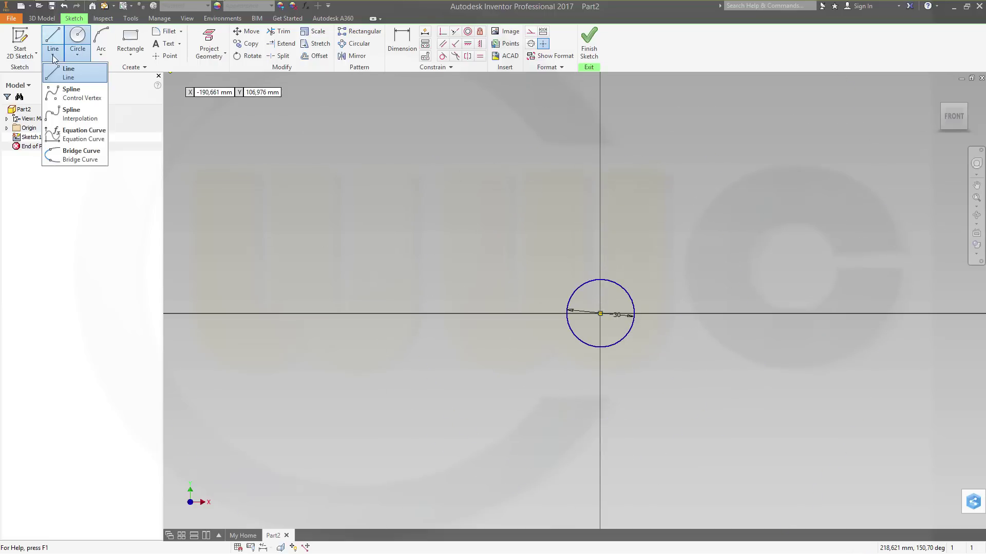
click(68, 117)
click(373, 299)
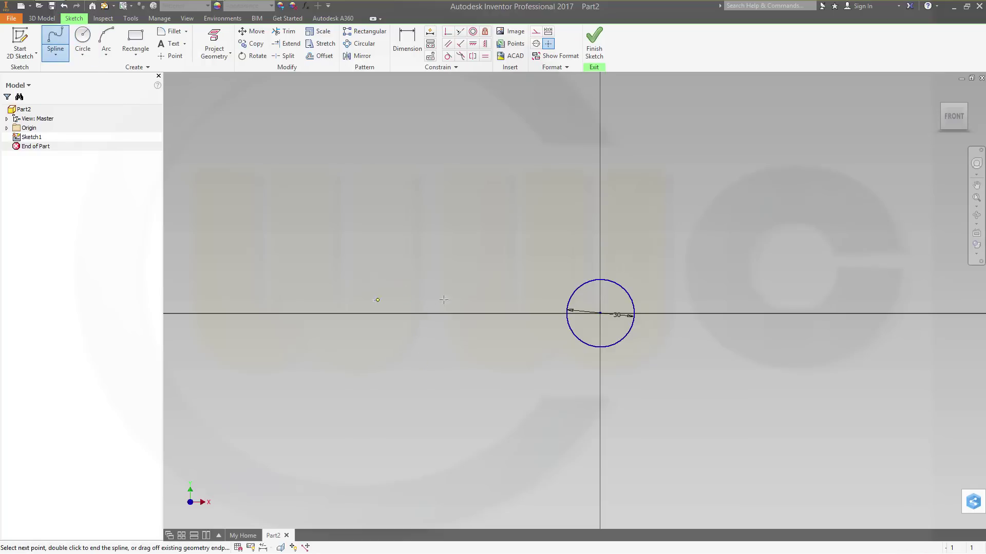
click(497, 264)
click(646, 195)
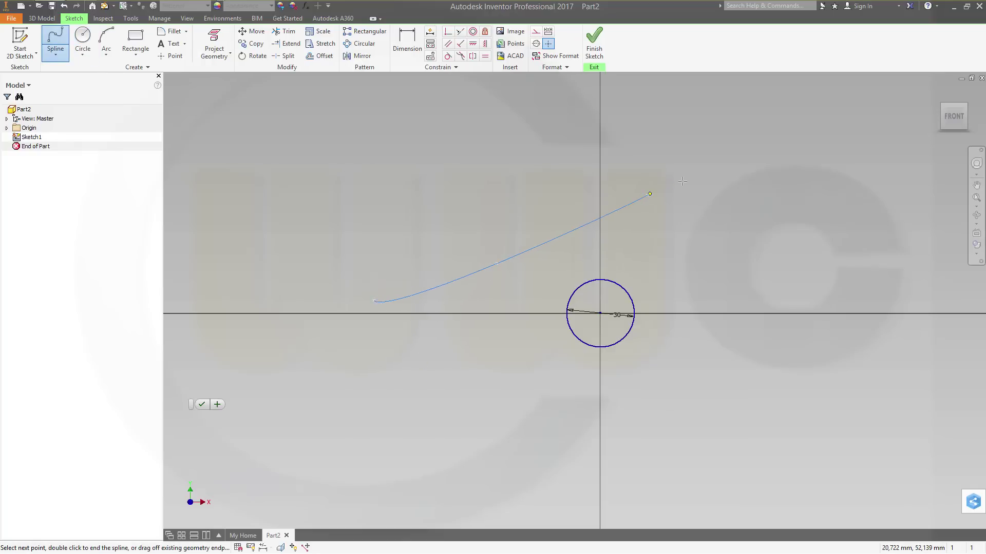
click(819, 177)
click(953, 322)
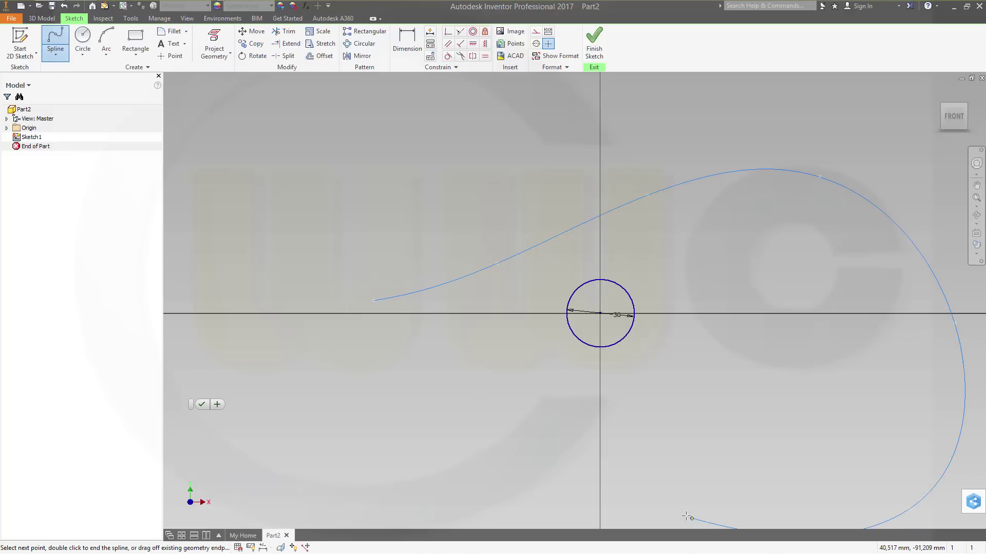
scroll(684, 508, up, 4)
scroll(660, 494, down, 5)
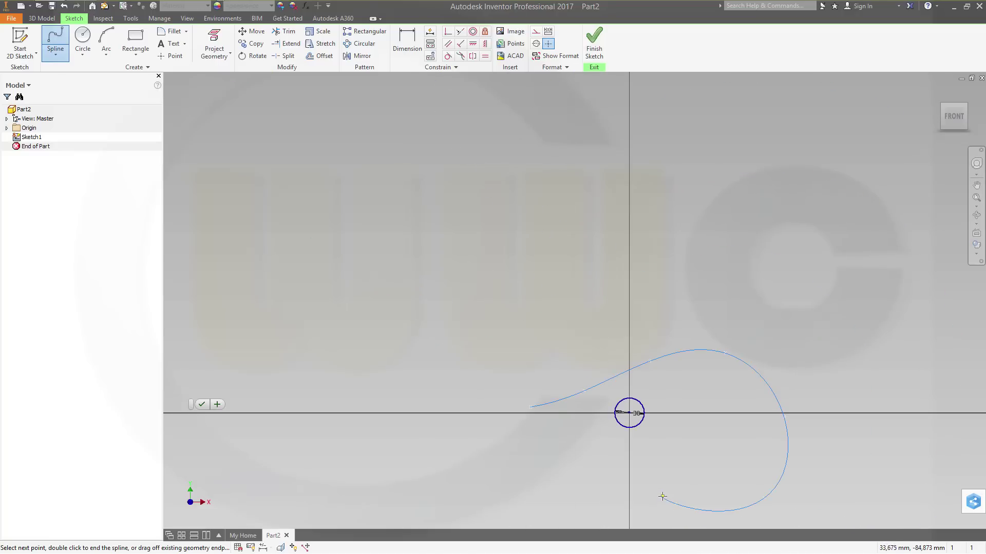
click(600, 483)
right_click(405, 493)
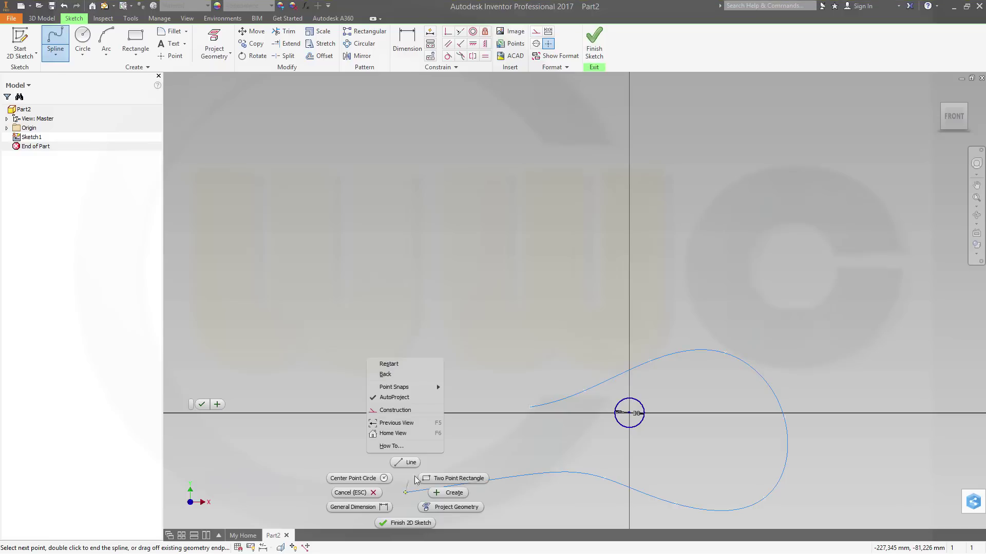
click(450, 493)
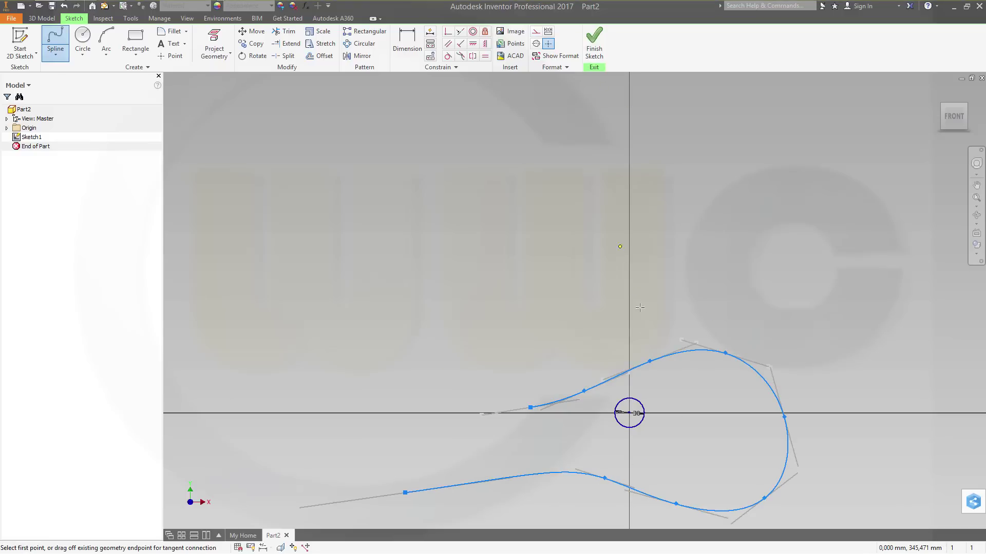
key(Escape)
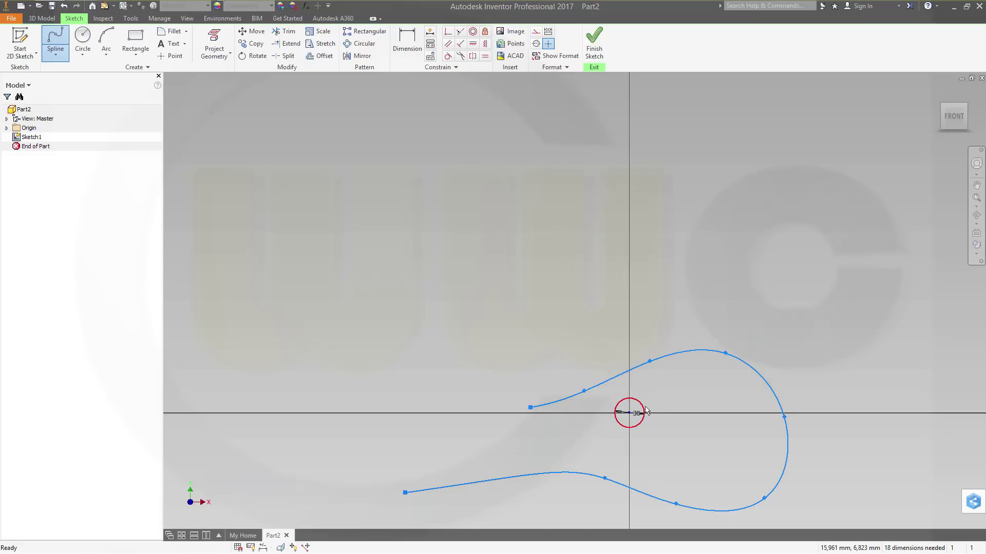
Delete the 30 mm circle and finish the sketch
click(643, 411)
key(Delete)
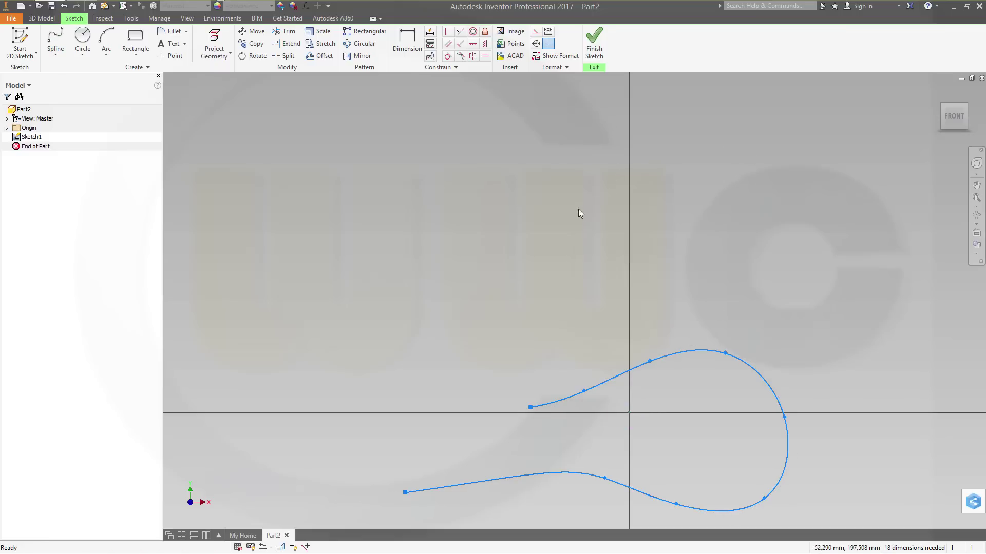
click(594, 41)
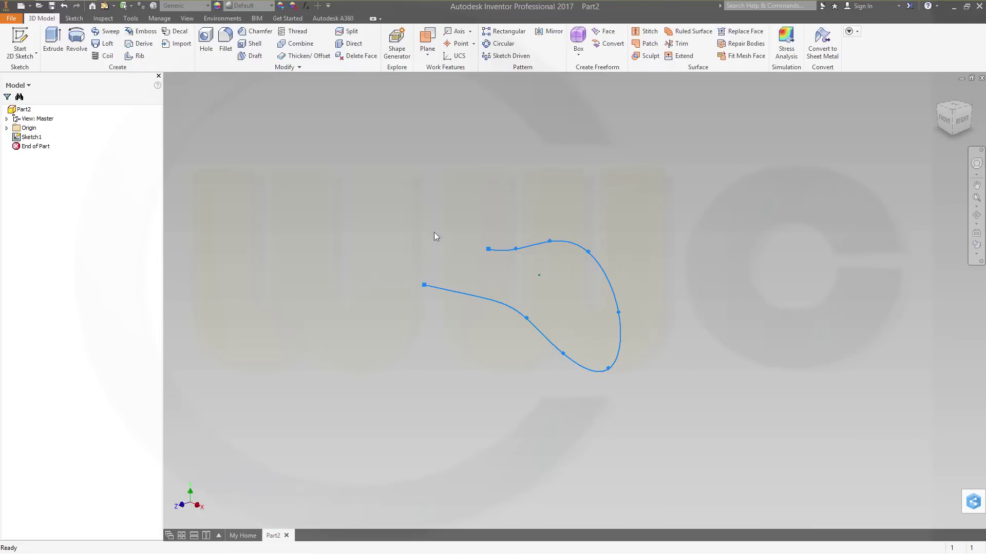
Create a work plane at the spline's endpoint
click(428, 39)
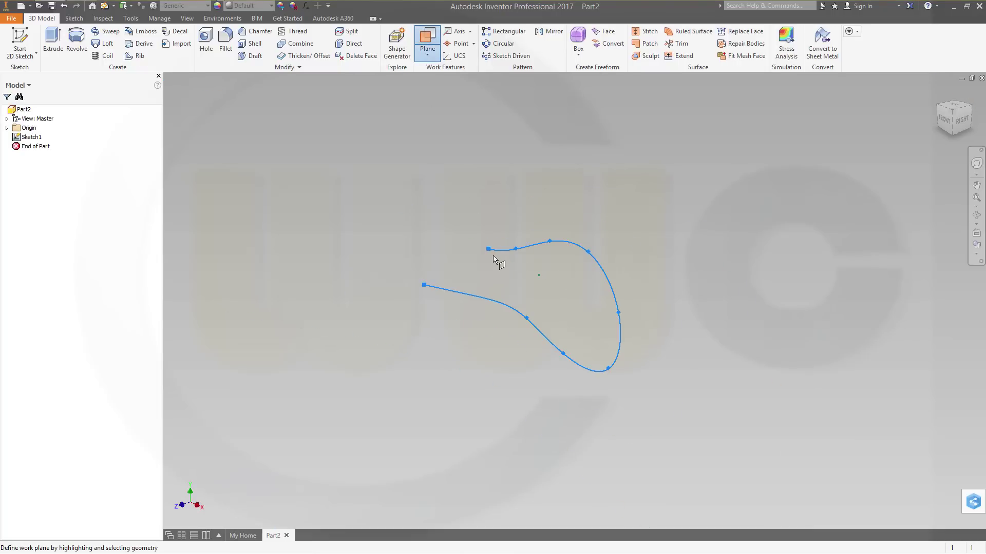
click(501, 251)
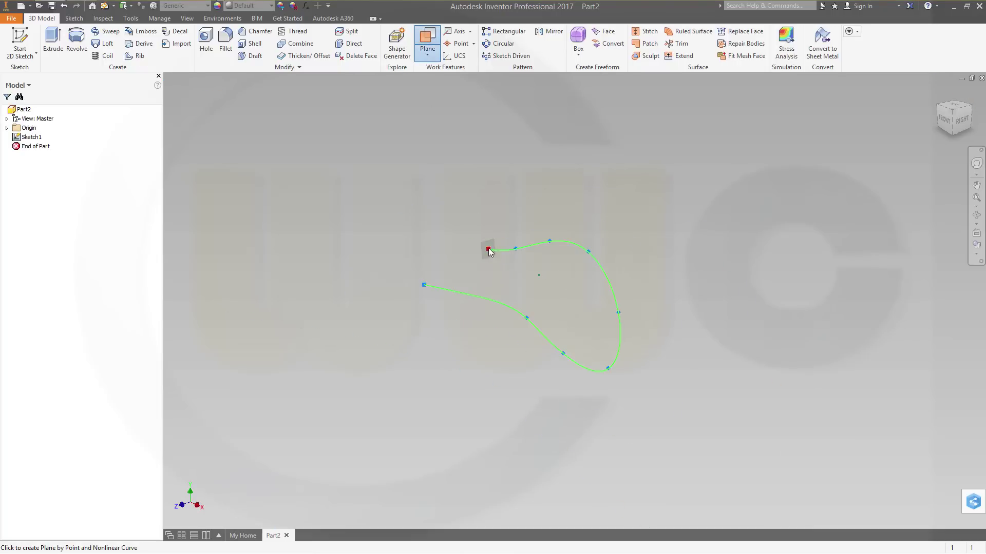
click(488, 249)
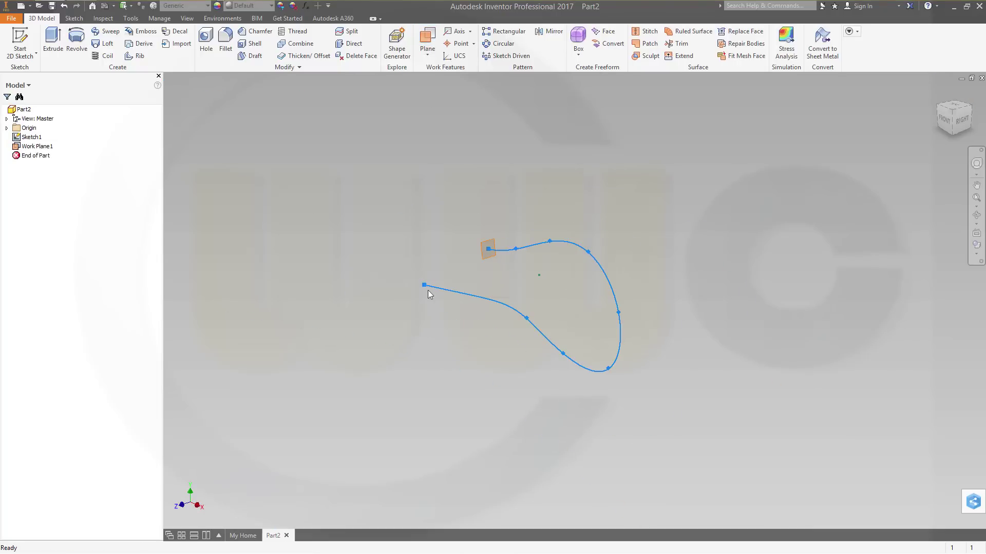
On Work Plane1, sketch a 20 mm vertical line rising from the spline's endpoint
click(21, 41)
click(489, 259)
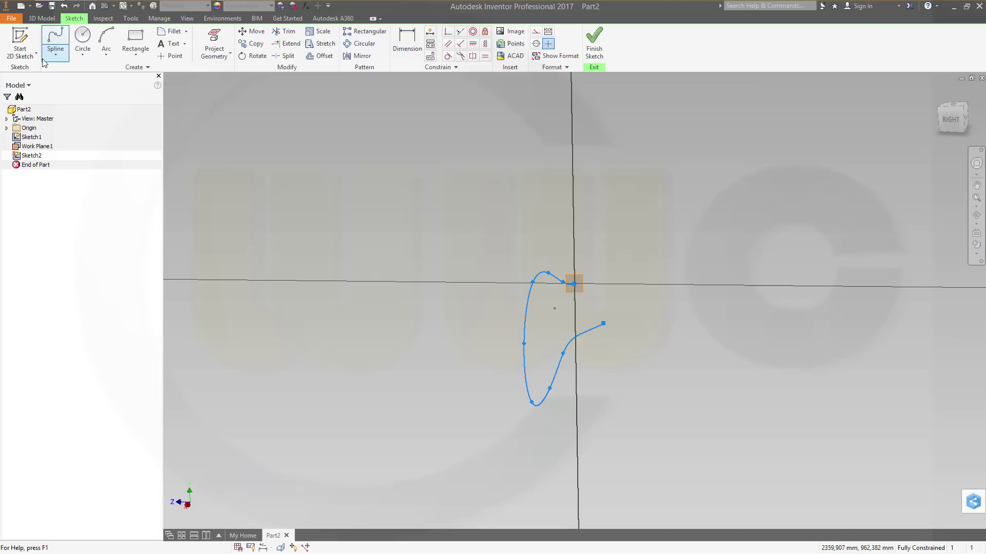
click(55, 56)
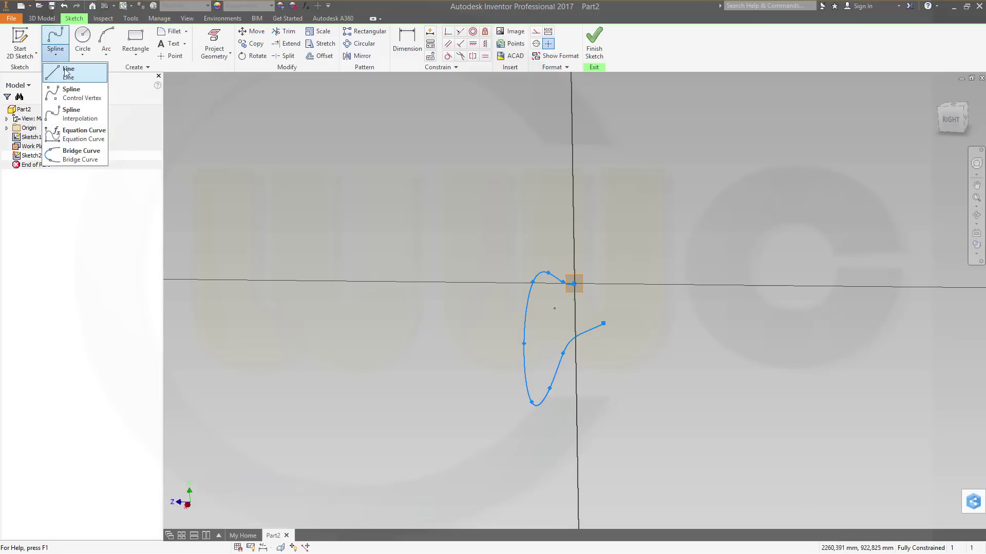
click(67, 72)
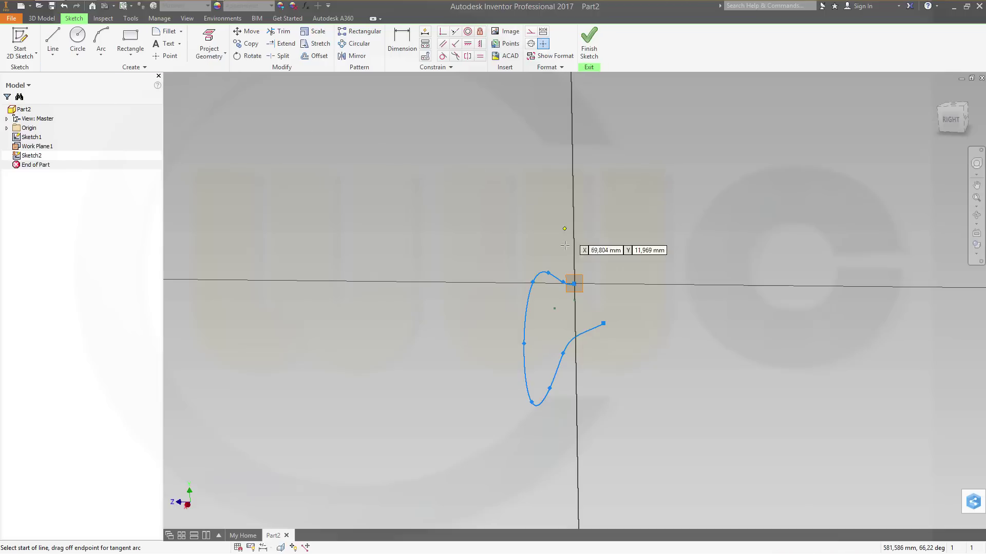
click(575, 283)
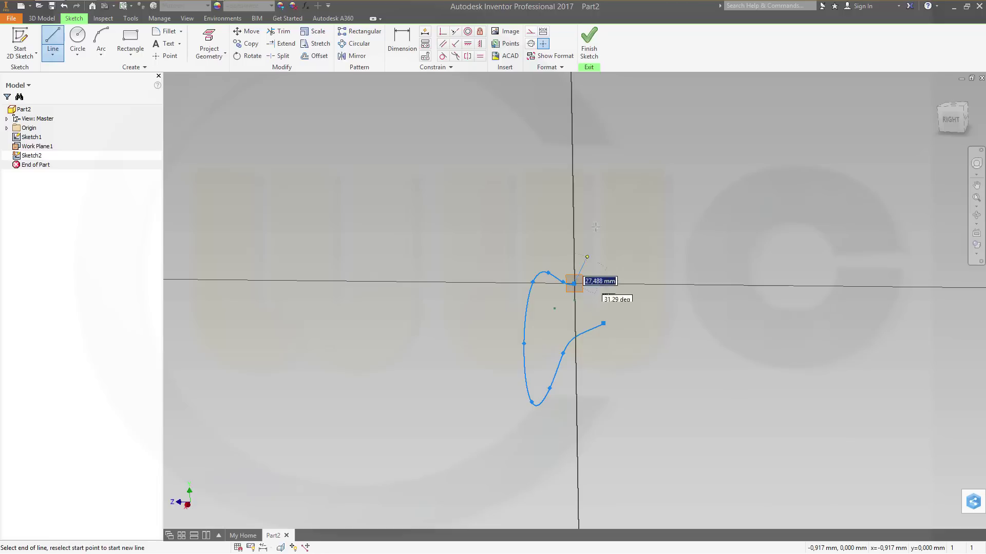
click(574, 165)
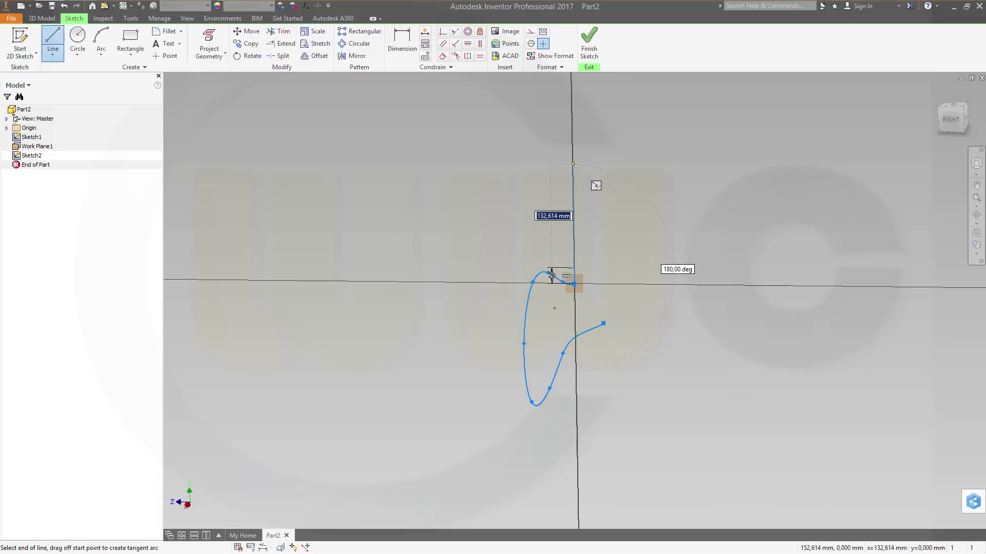
click(590, 44)
mouse_move(451, 333)
shift+middle_down()
mouse_move(495, 353)
mouse_move(627, 306)
shift+middle_up()
Create a new Sketch3 on the XY plane and exit it
scroll(627, 300, up, 5)
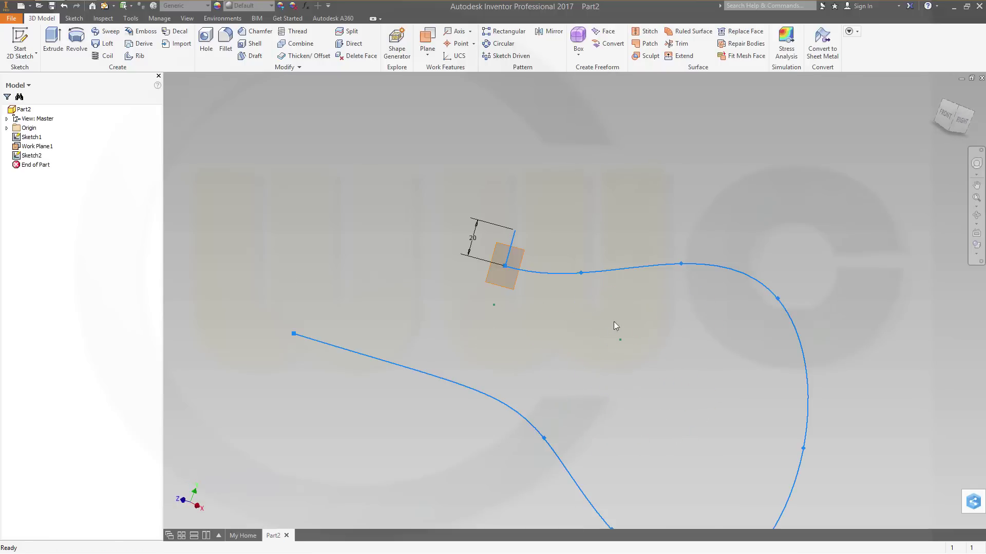
mouse_move(626, 385)
shift+middle_down()
mouse_move(660, 361)
mouse_move(693, 374)
mouse_move(680, 360)
shift+middle_up()
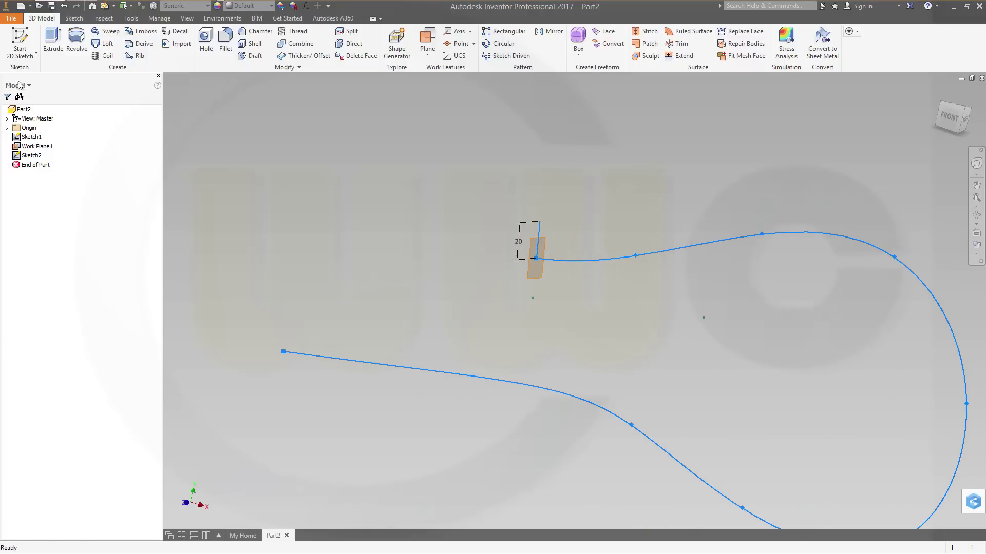
click(20, 40)
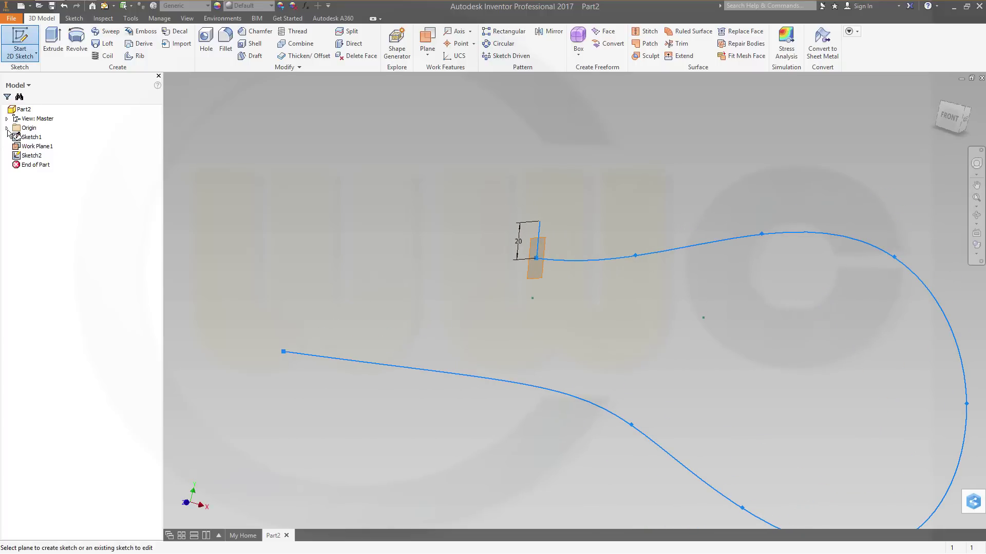
click(6, 127)
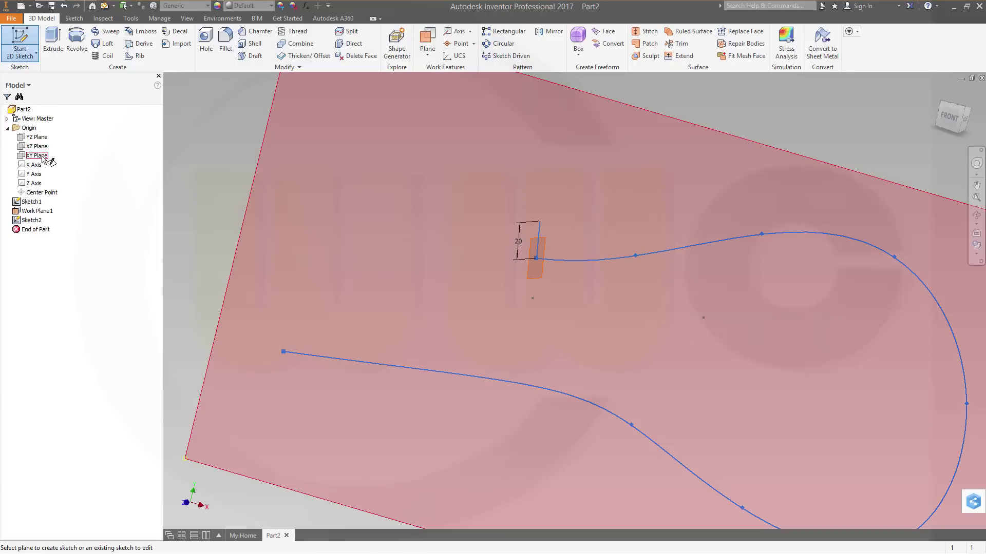
click(43, 157)
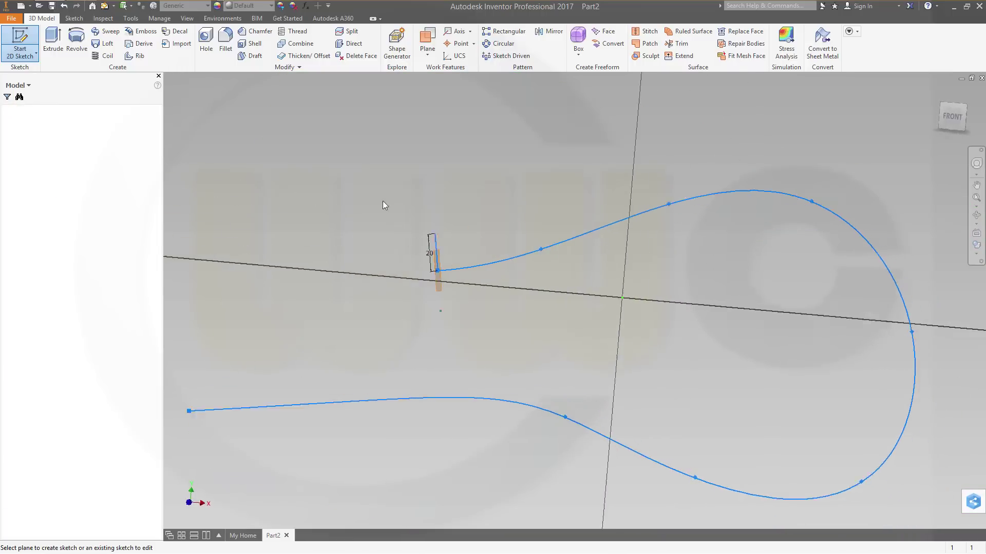
shift+middle_drag(319, 226, 281, 226)
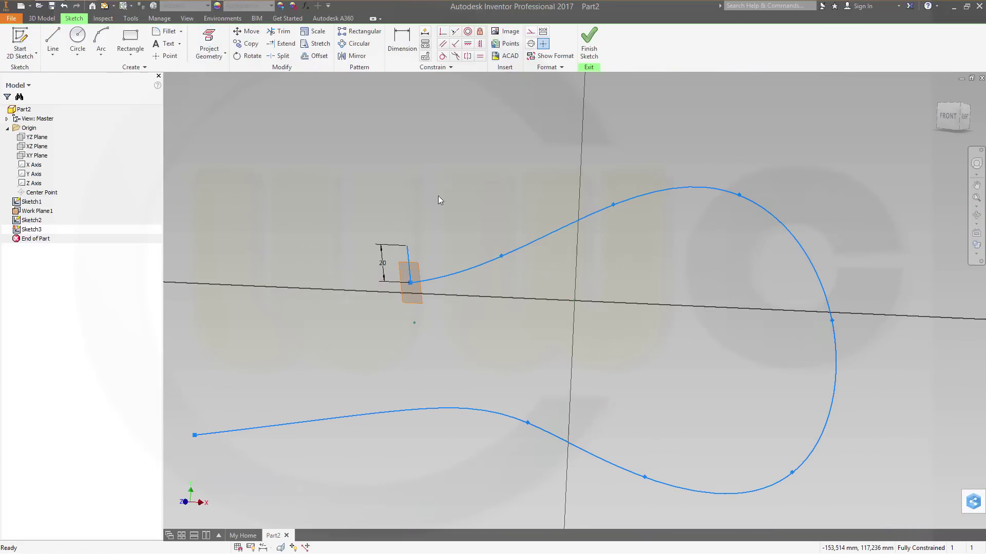
click(589, 46)
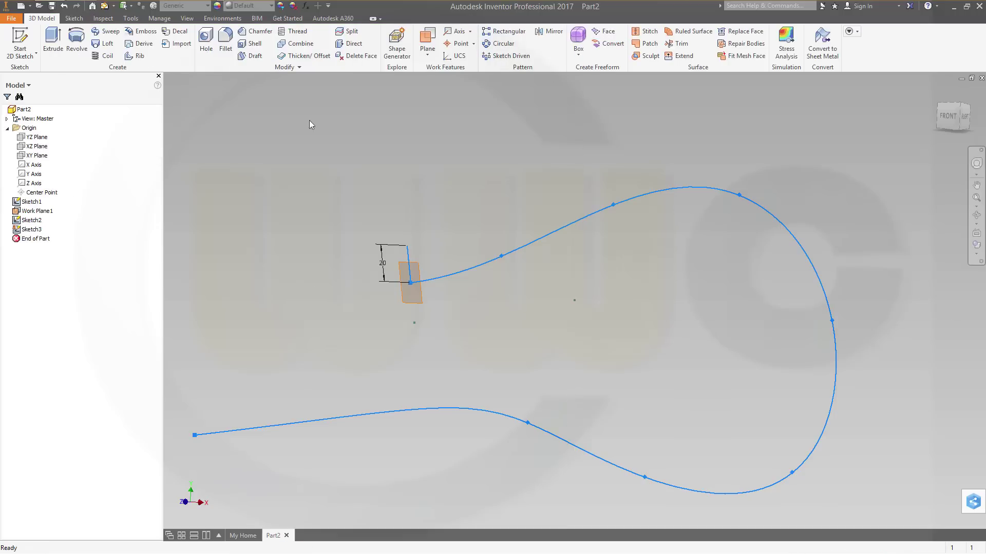
Hide Sketch2 and select Sketch3 in the model tree
right_click(40, 222)
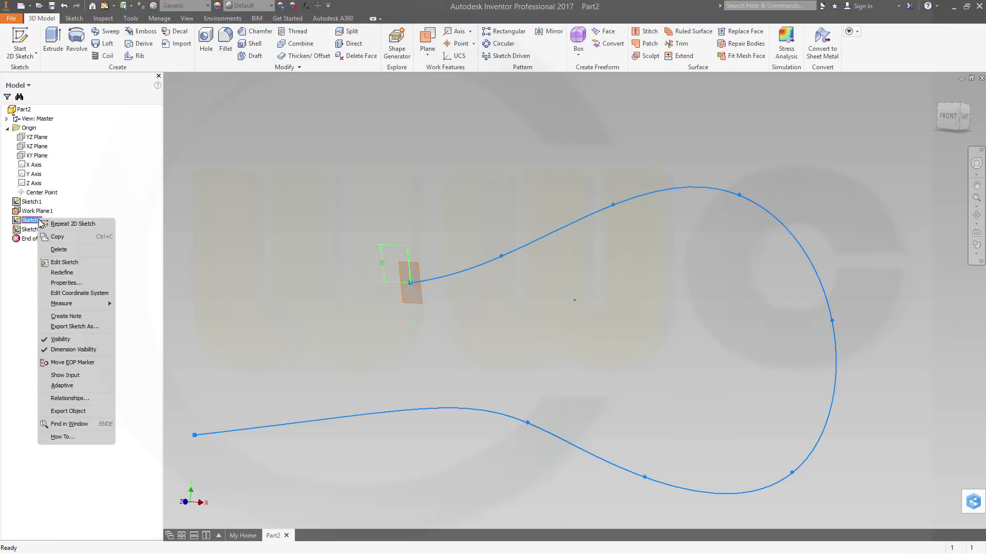
click(61, 340)
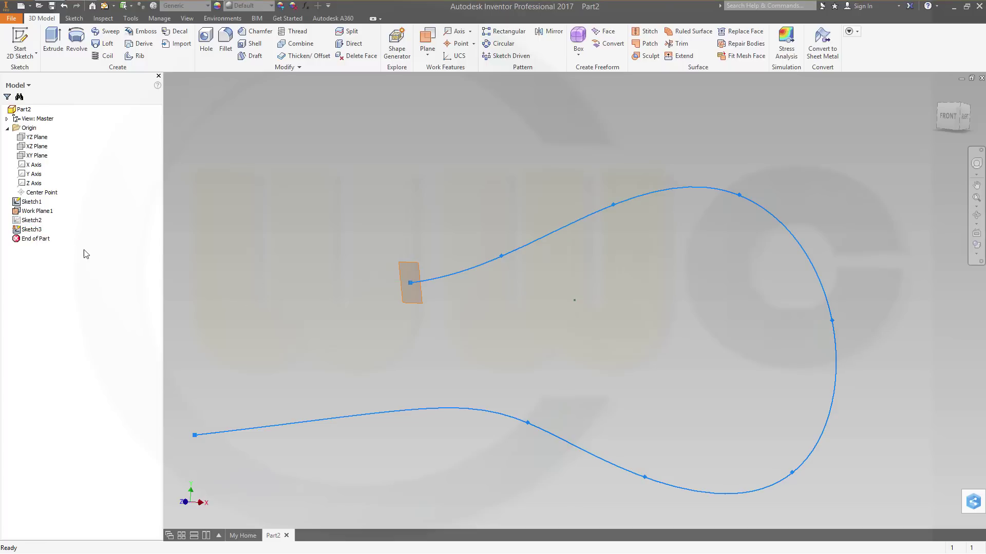
shift+middle_drag(175, 292, 182, 324)
scroll(294, 331, up, 5)
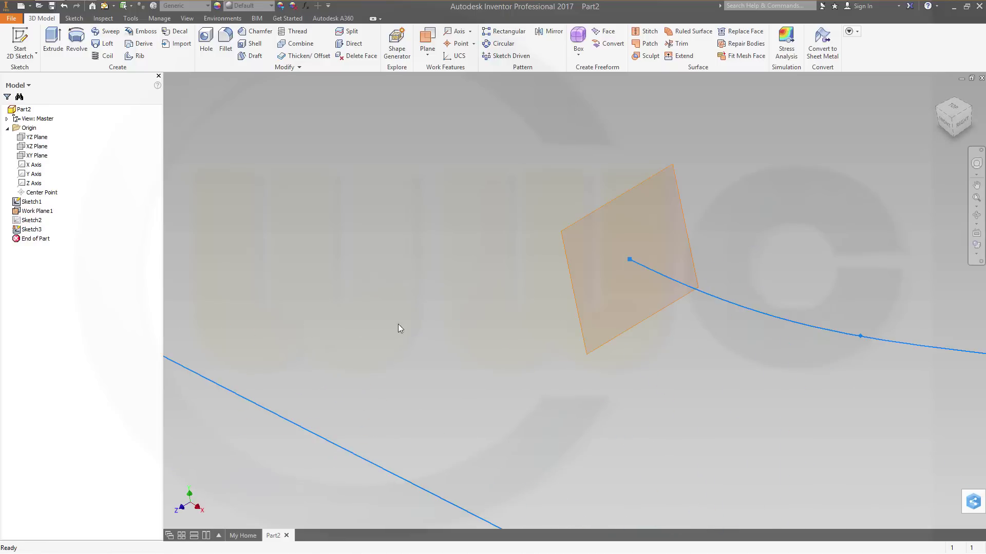
click(28, 230)
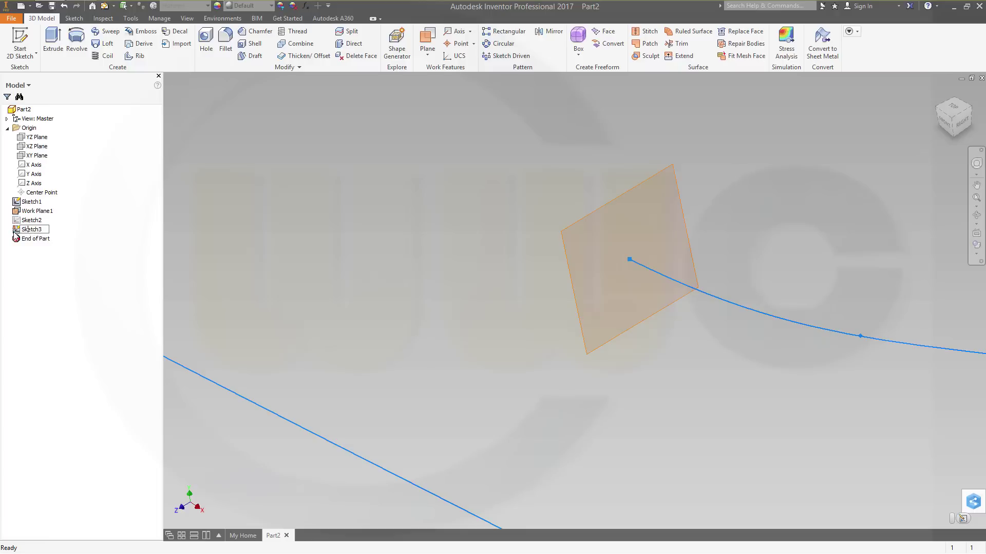
Briefly open Sketch3, then make Sketch2 visible again
double_click(23, 231)
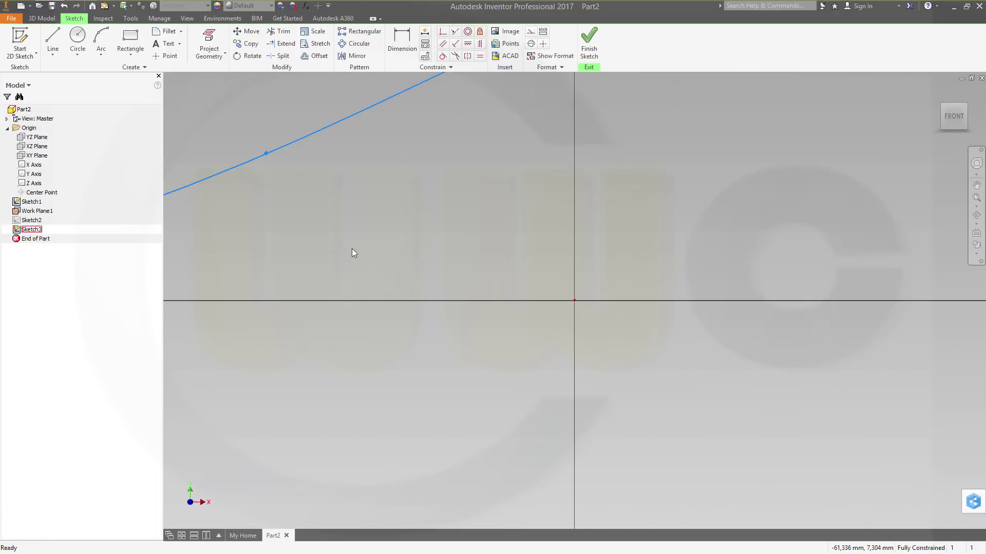
key(x)
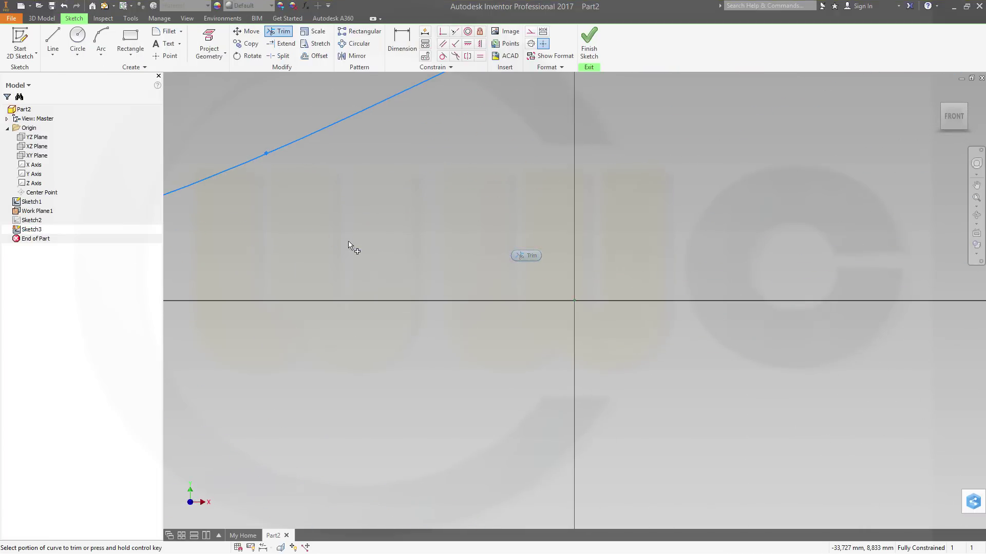
mouse_move(349, 245)
middle_down()
mouse_move(673, 266)
mouse_move(946, 218)
middle_up()
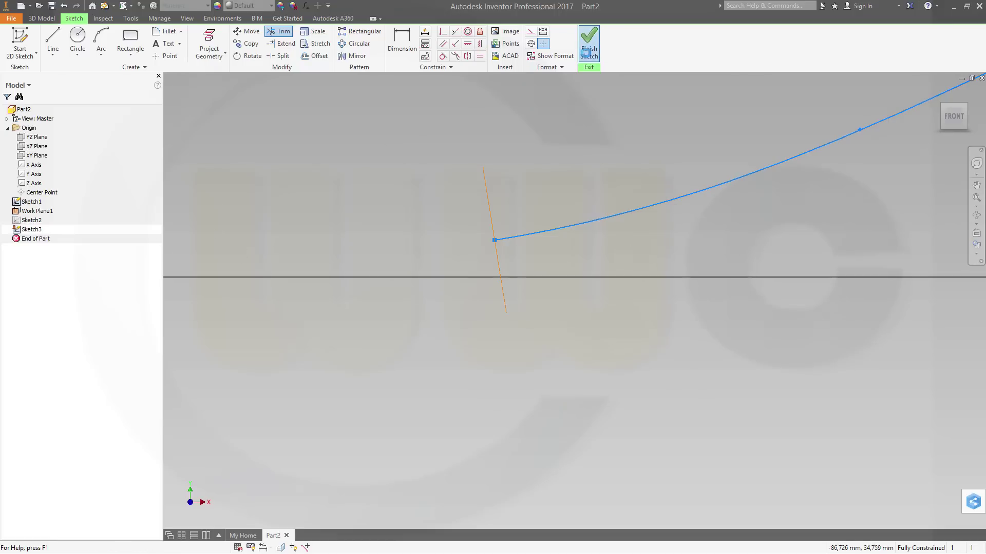
click(589, 44)
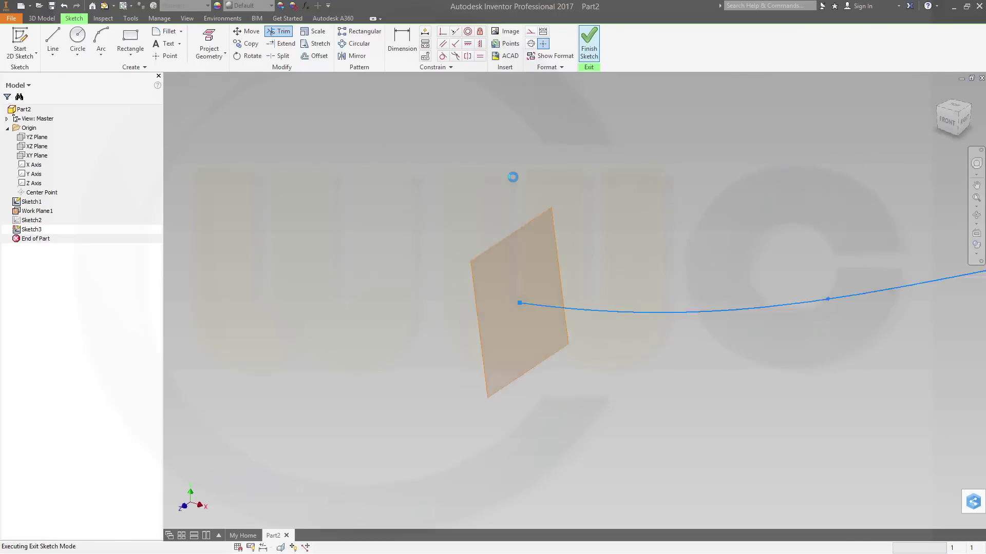
right_click(37, 223)
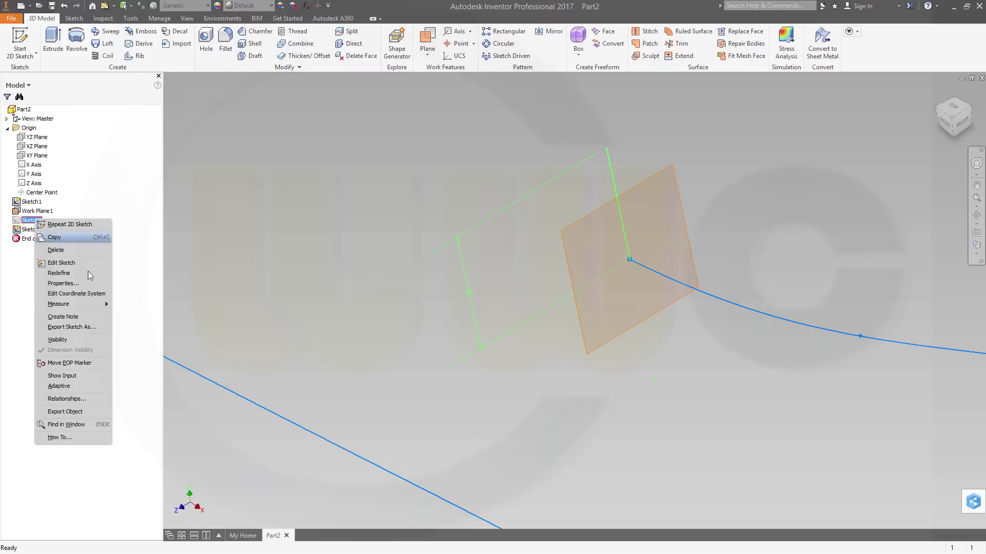
click(80, 342)
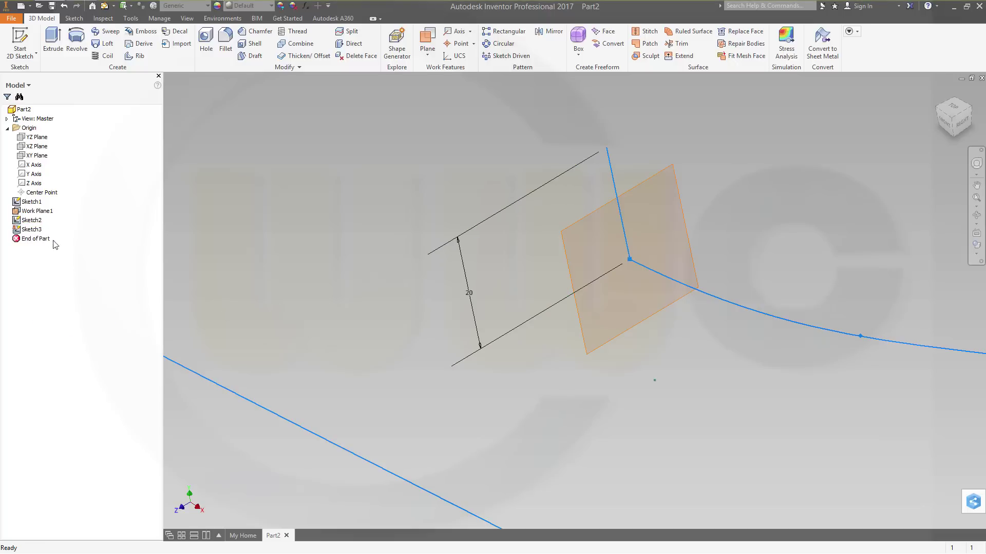
Project Sketch2's 20 mm line into Sketch3, finish it, and hide Sketch2
double_click(31, 229)
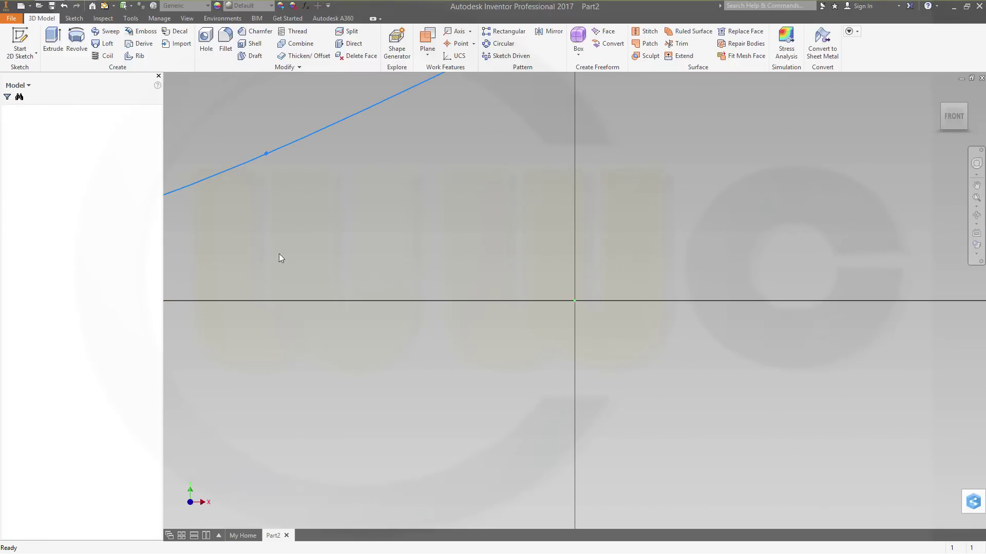
middle_drag(457, 248, 970, 249)
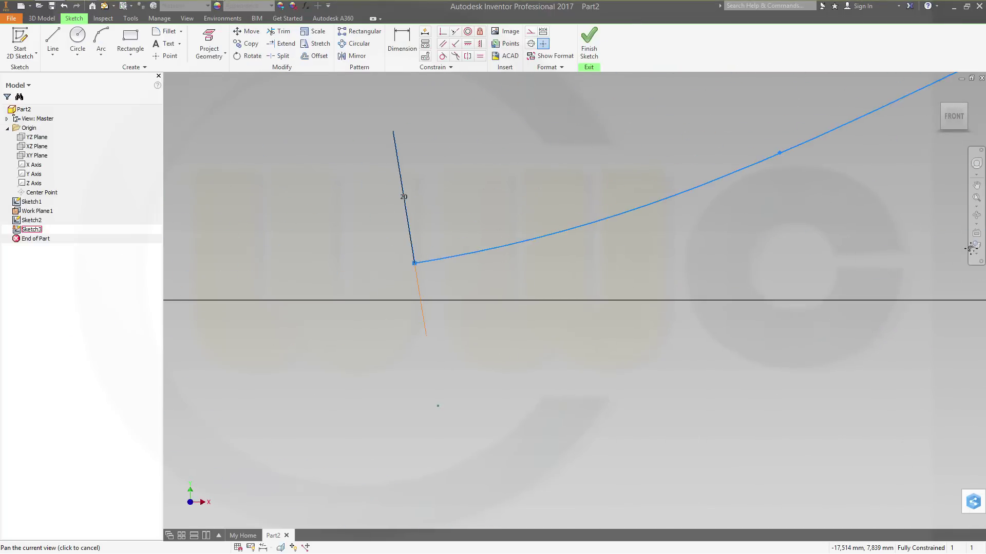
click(209, 43)
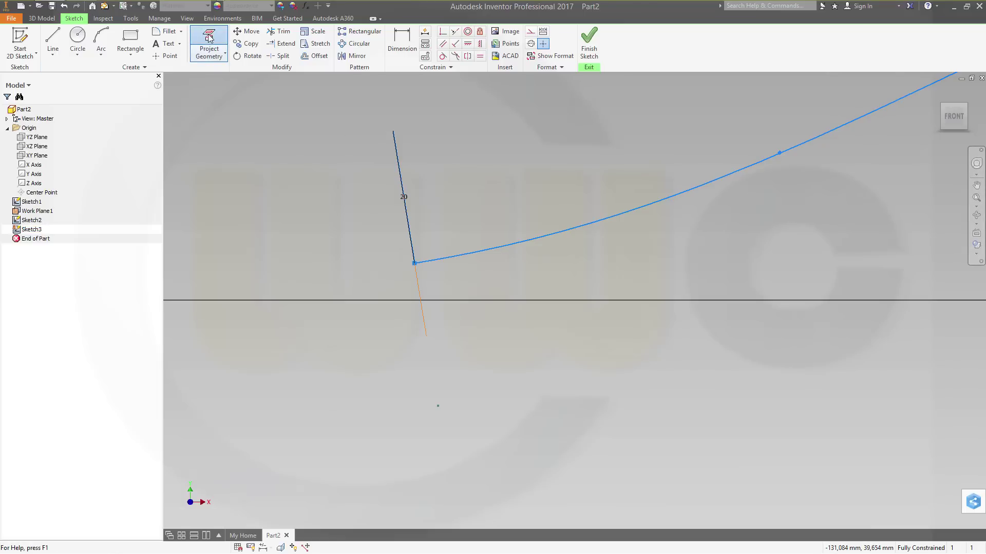
click(417, 232)
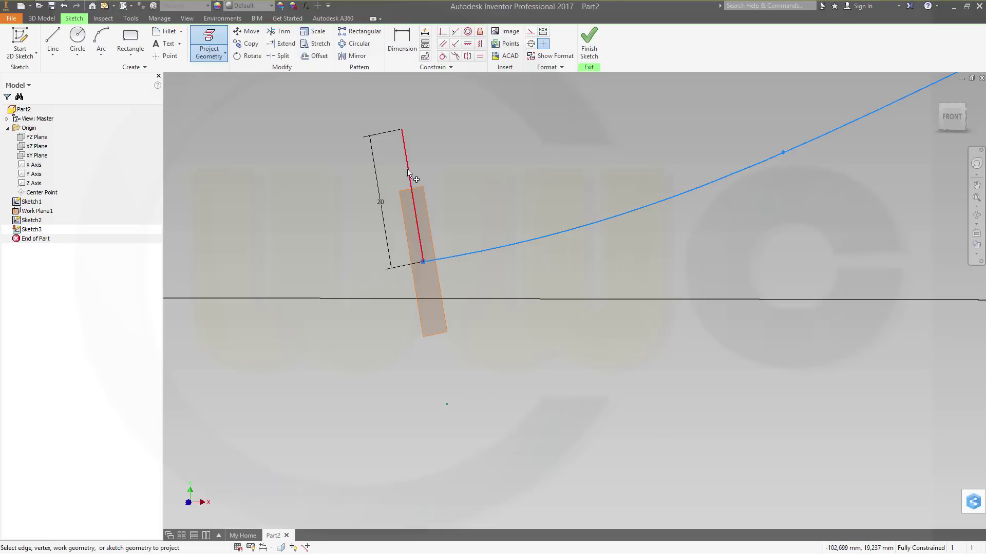
click(589, 50)
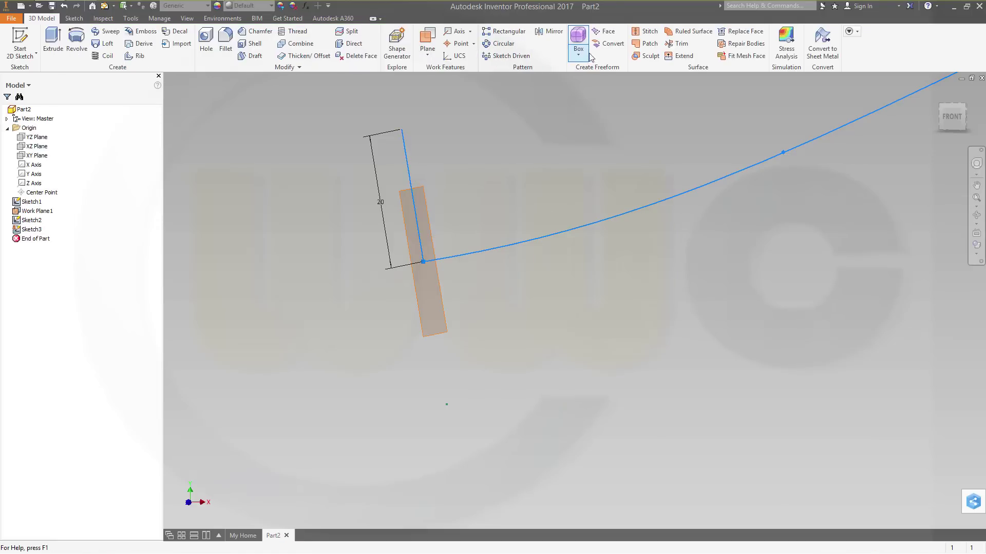
right_click(37, 224)
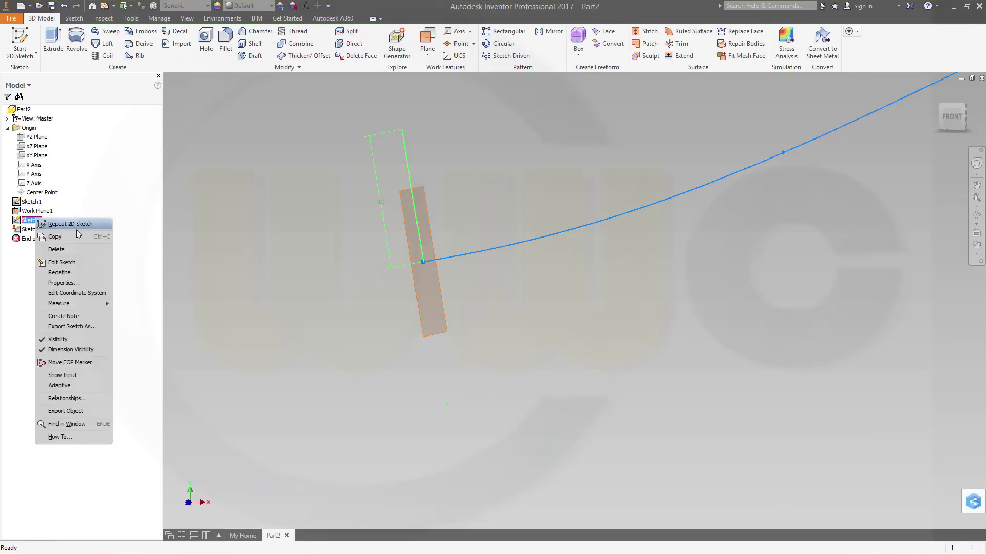
click(57, 340)
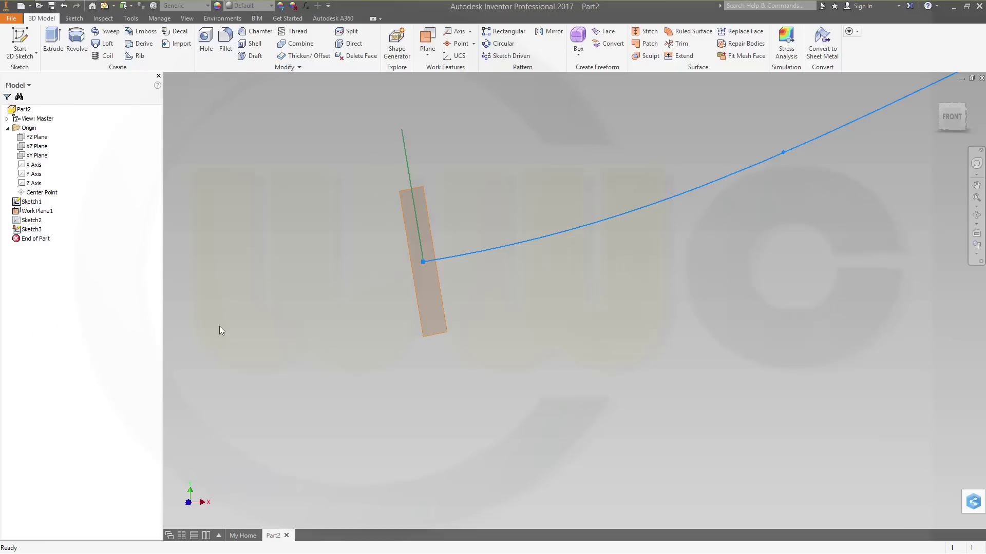
scroll(537, 229, down, 5)
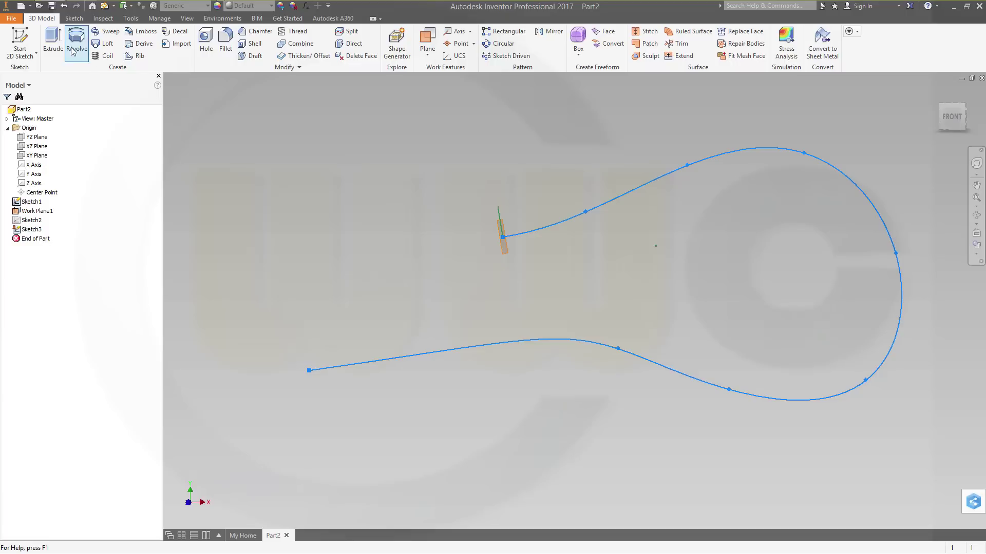
Extrude the spline as a symmetric 20 mm surface band
click(53, 44)
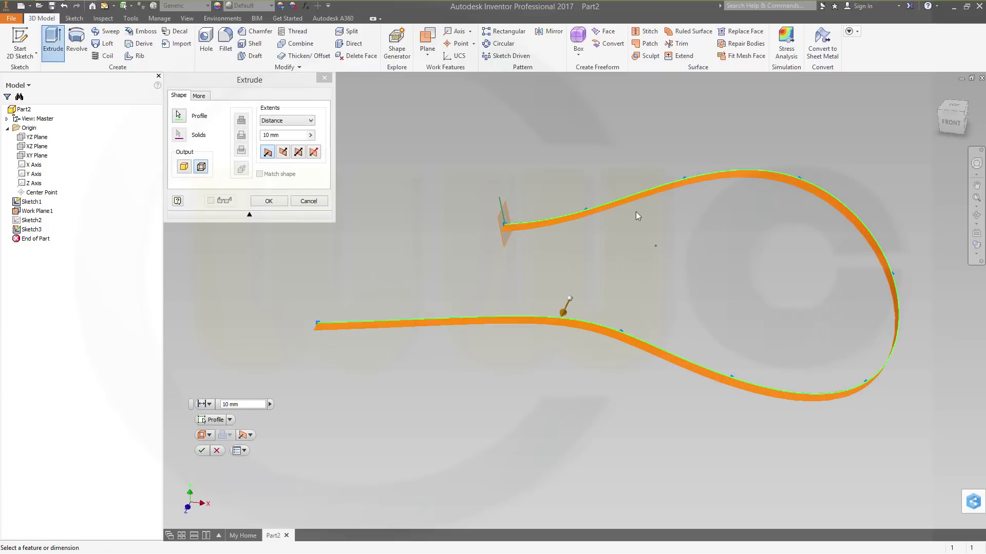
click(298, 152)
double_click(284, 136)
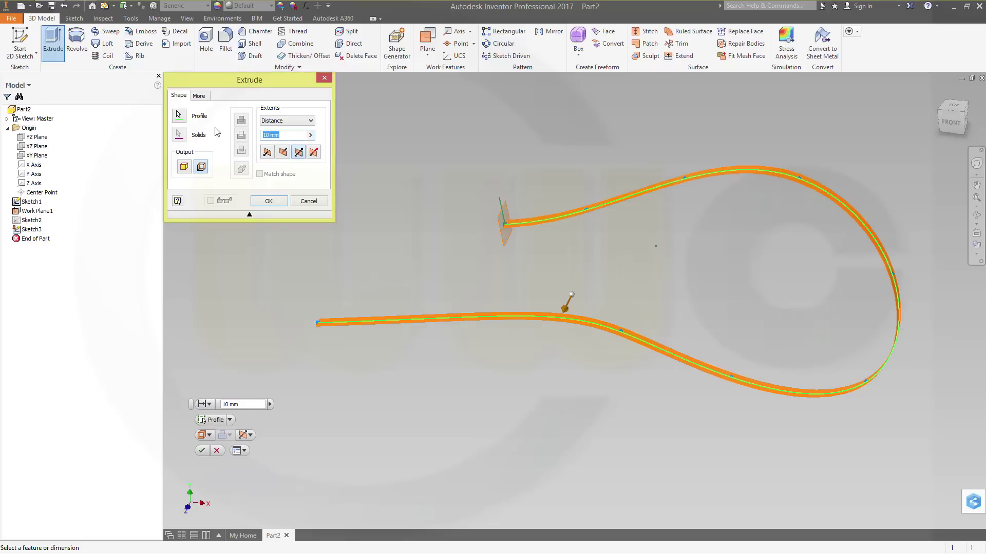
text(20)
key(Return)
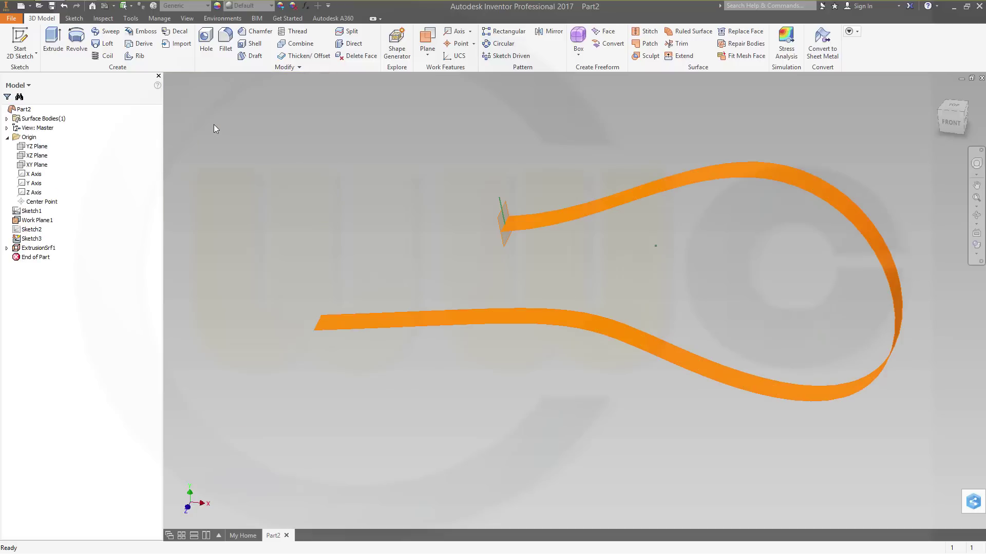
Extrude the projected line as a symmetric 20 mm surface patch
click(53, 42)
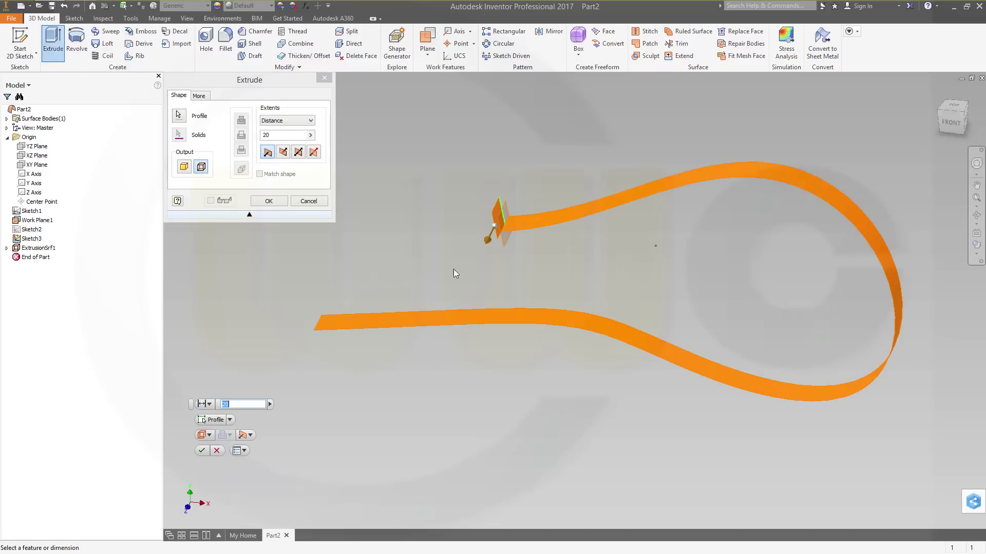
click(301, 153)
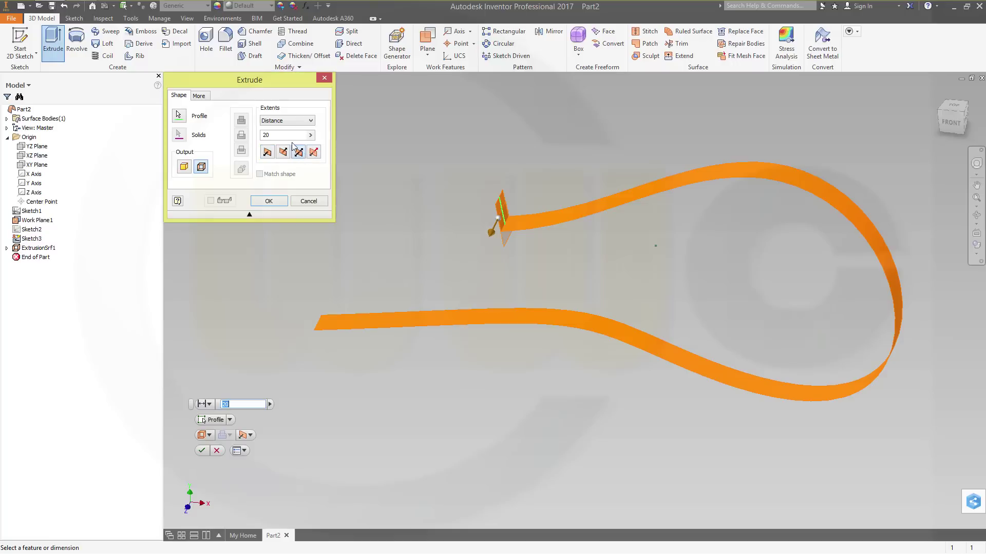
click(269, 201)
scroll(452, 226, down, 3)
scroll(456, 220, up, 5)
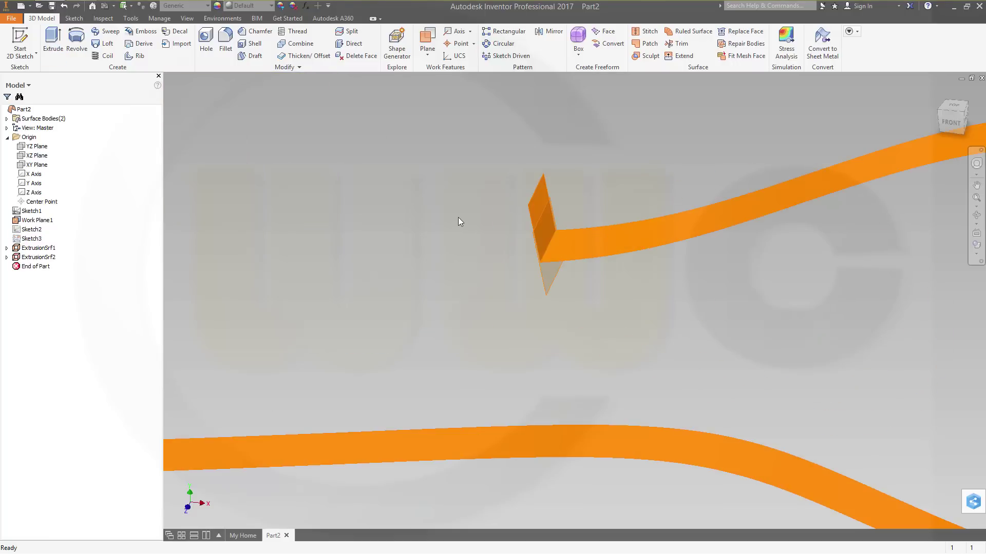
Hide Work Plane1
right_click(545, 278)
click(574, 292)
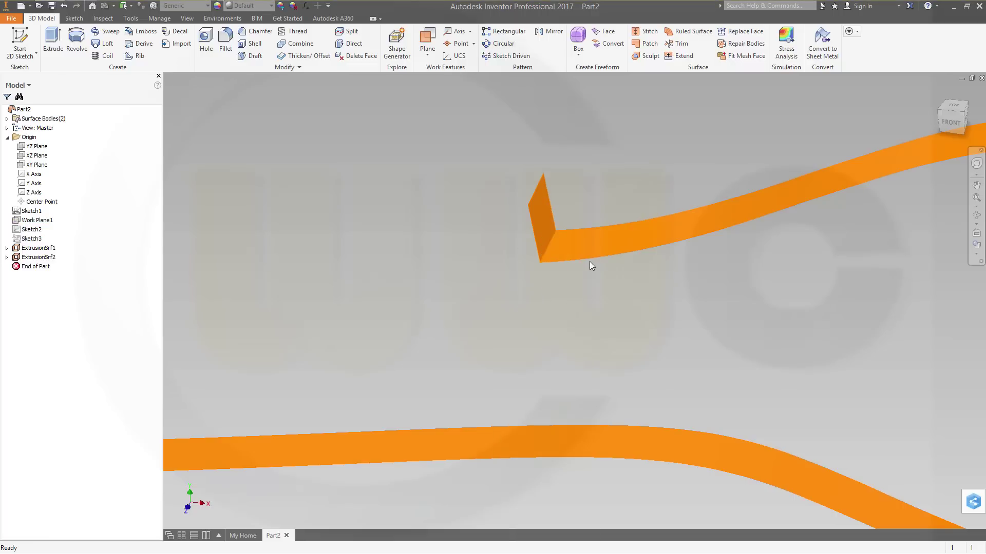
scroll(583, 186, down, 4)
scroll(628, 169, up, 5)
scroll(627, 161, down, 3)
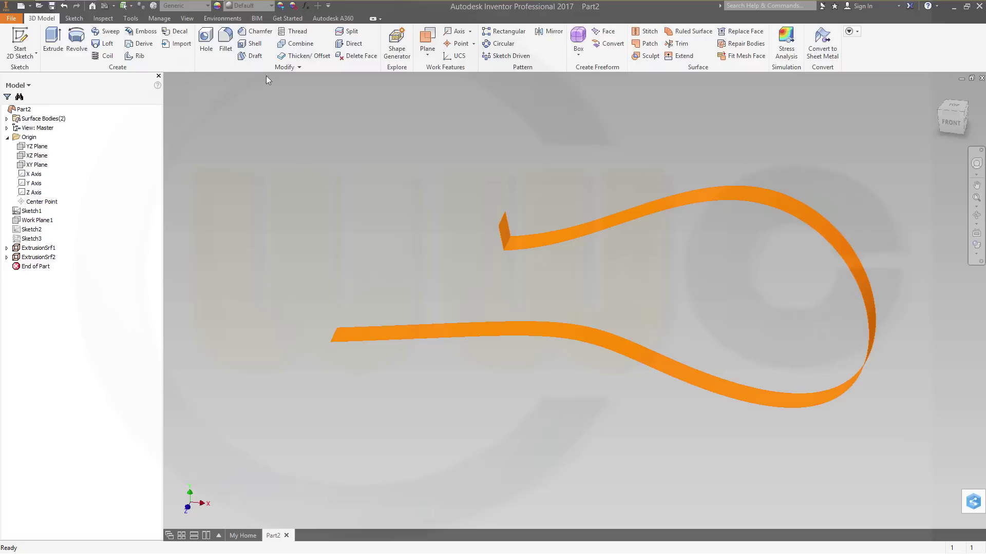
Thicken the small end patch into a solid block, Thicken1
click(304, 56)
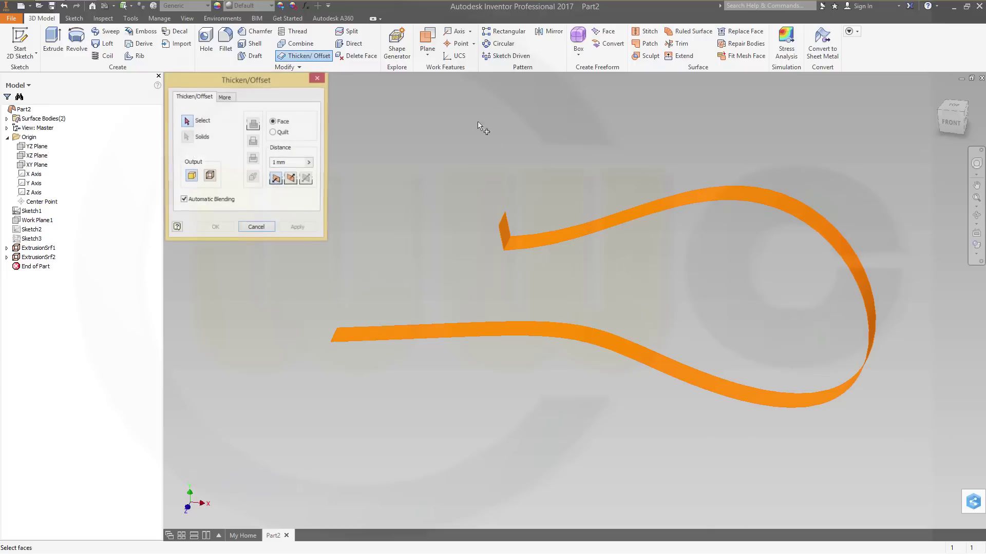
click(506, 233)
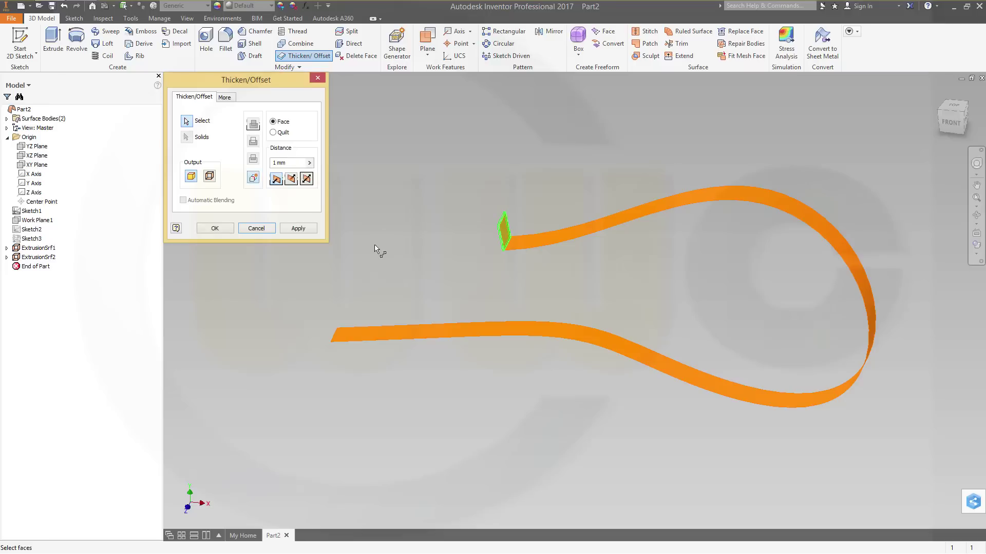
click(297, 162)
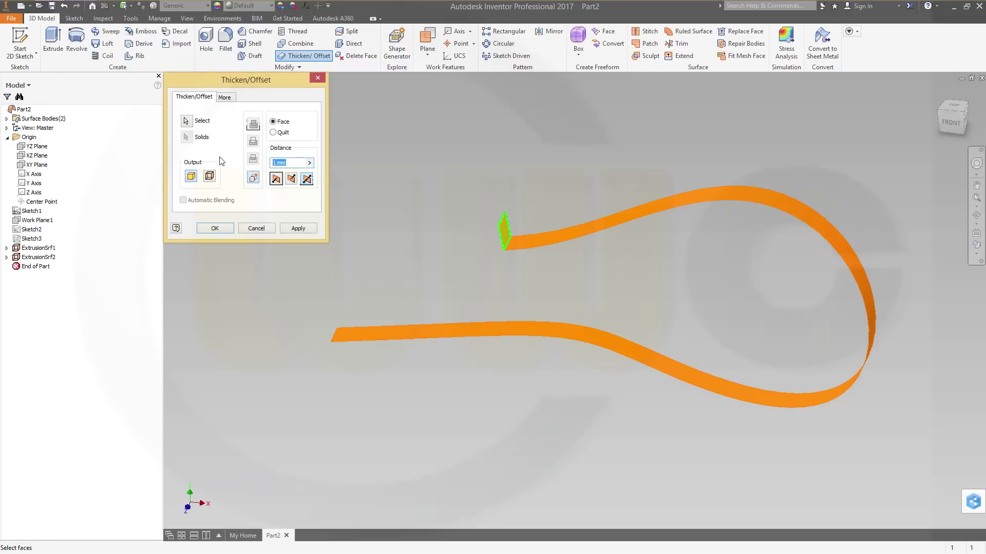
key(Return)
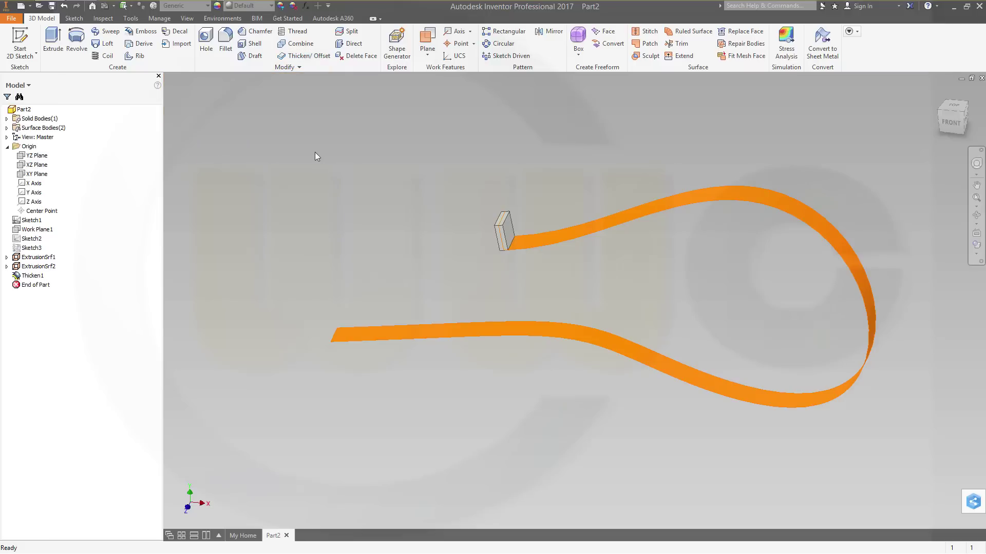
Draft both side faces of the tooth block 2.5° using its top face as the fixed plane
scroll(429, 208, up, 2)
scroll(431, 190, down, 2)
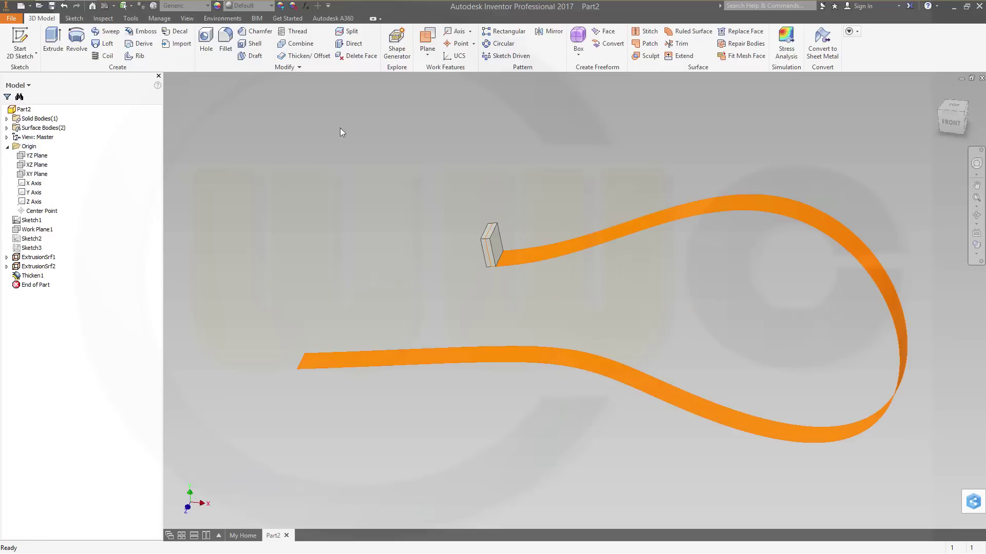
click(251, 57)
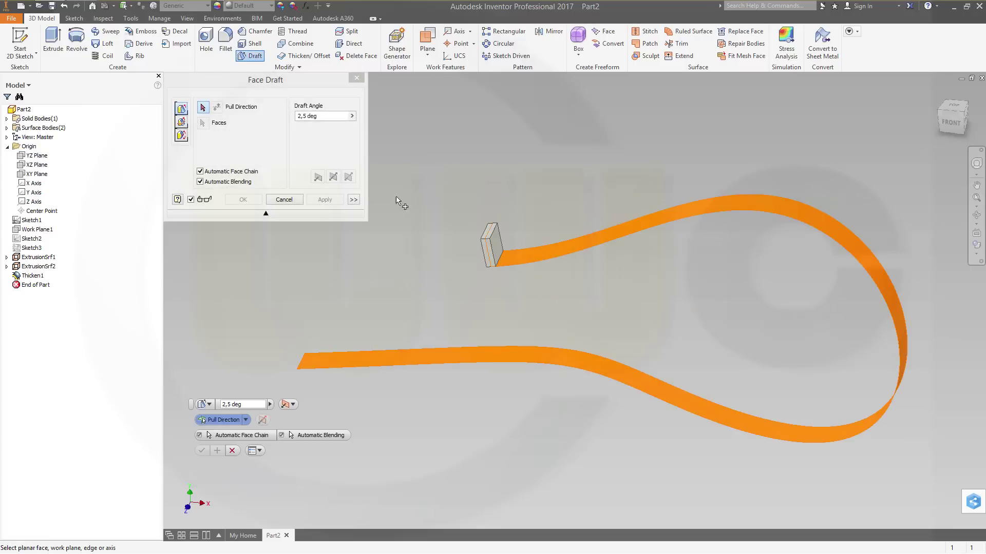
click(182, 122)
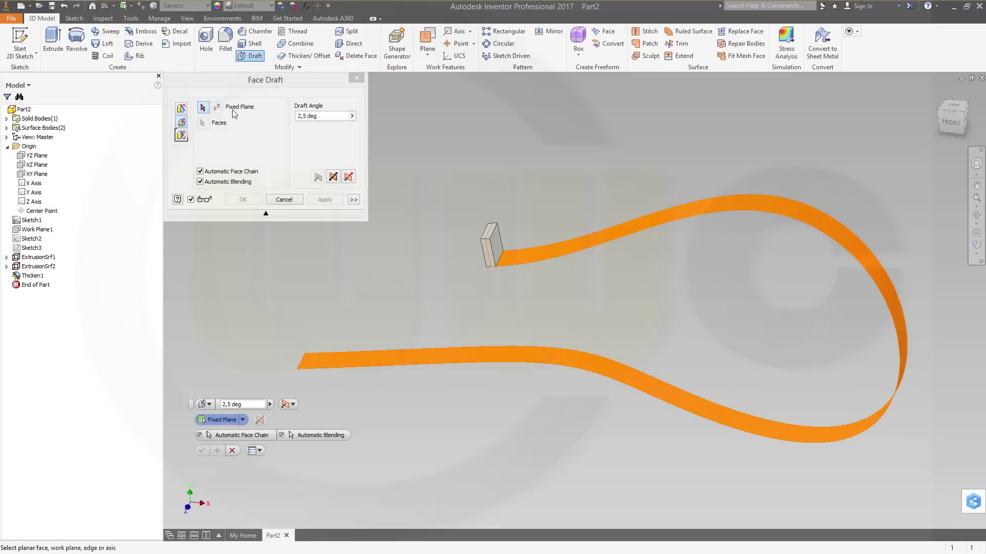
scroll(508, 248, up, 5)
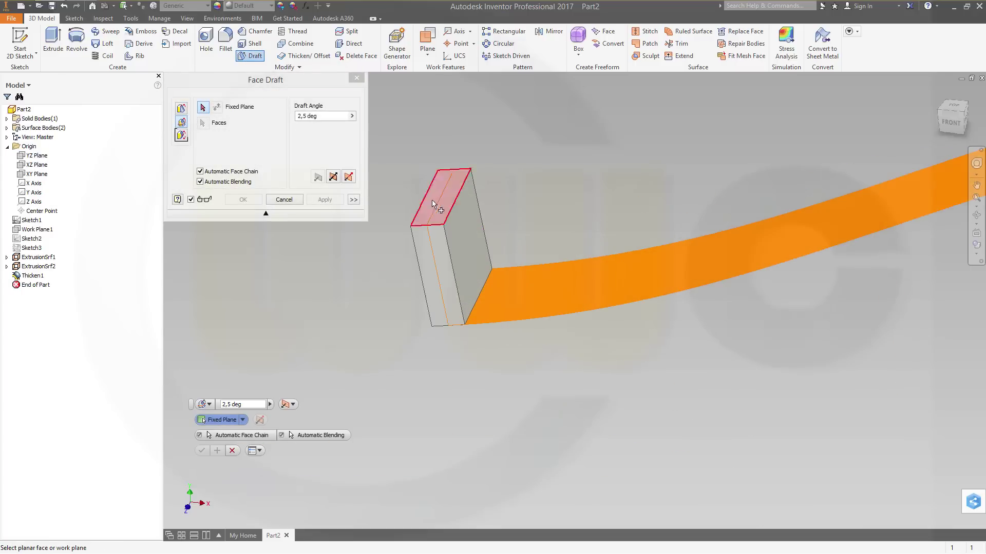
click(445, 208)
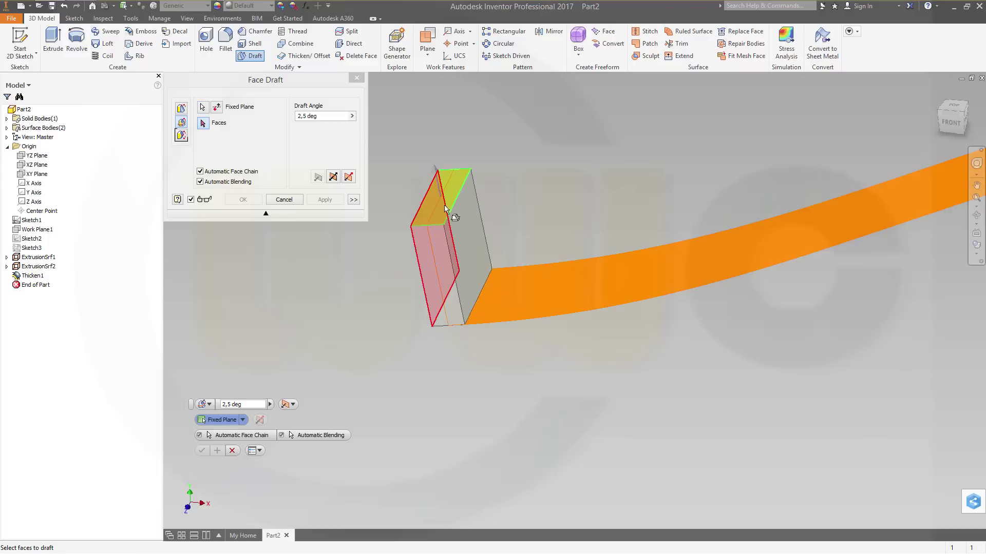
click(468, 252)
shift+middle_drag(357, 334, 392, 311)
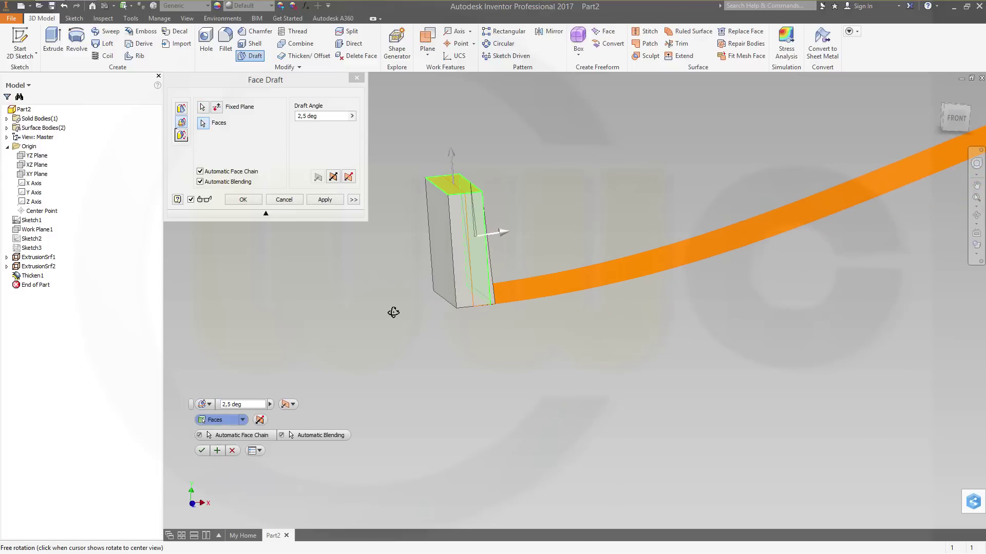
click(437, 255)
click(327, 116)
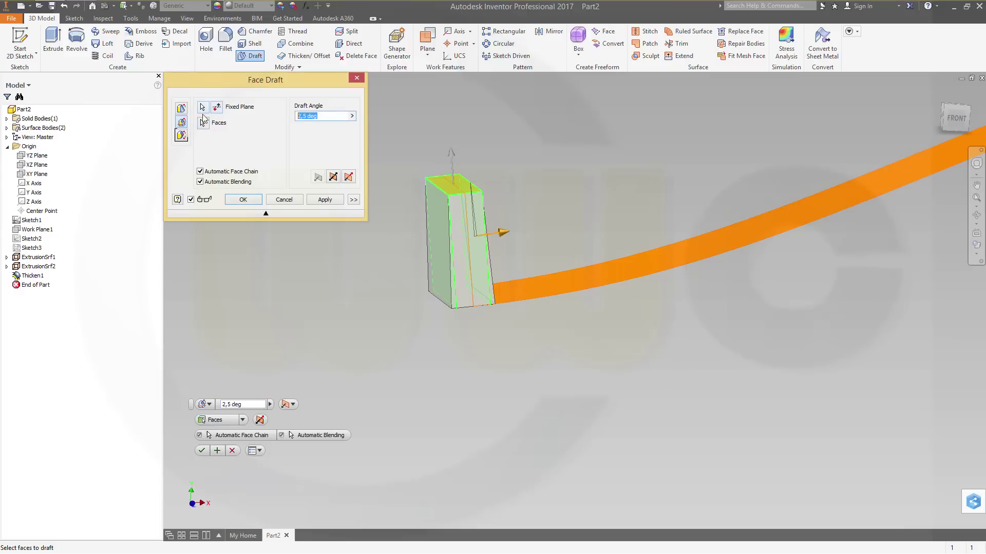
key(Return)
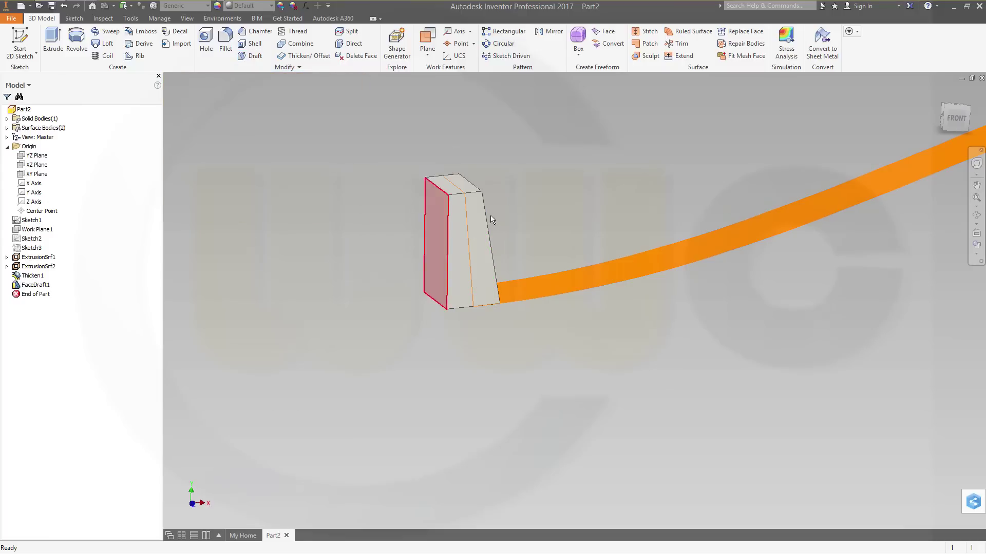
scroll(507, 257, up, 5)
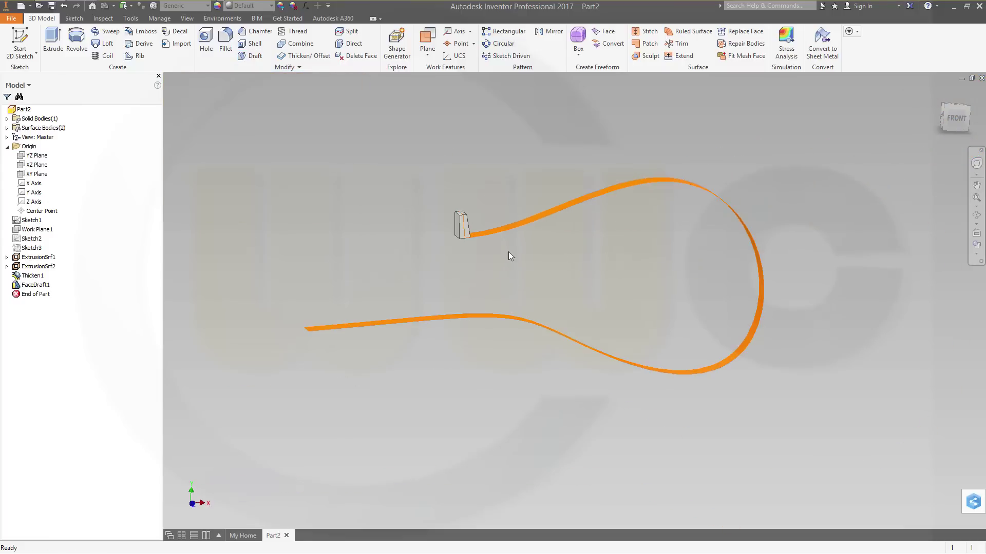
scroll(521, 276, down, 5)
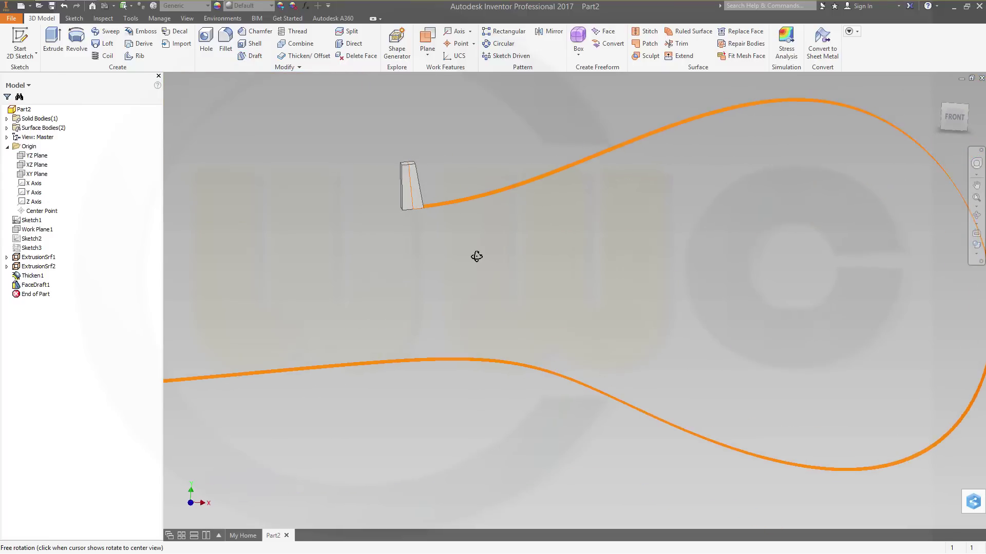
scroll(540, 207, down, 2)
scroll(539, 208, up, 6)
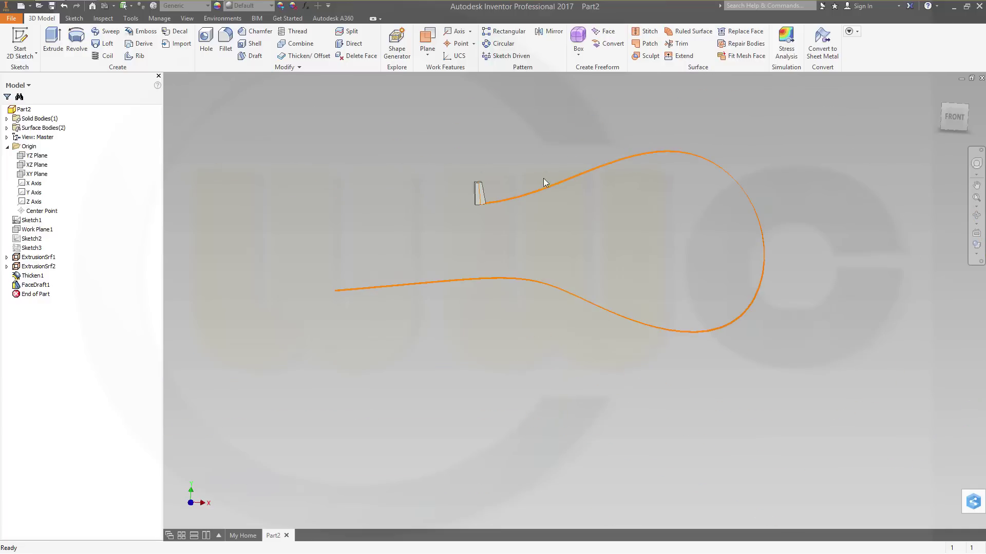
shift+middle_drag(540, 151, 568, 161)
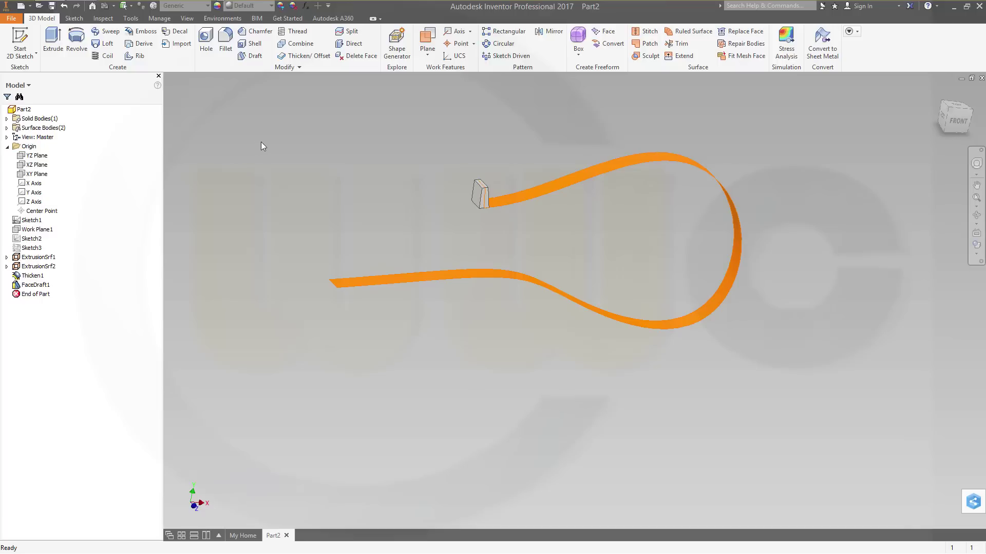
Make Sketch1's spline visible so it can serve as the pattern path
click(508, 33)
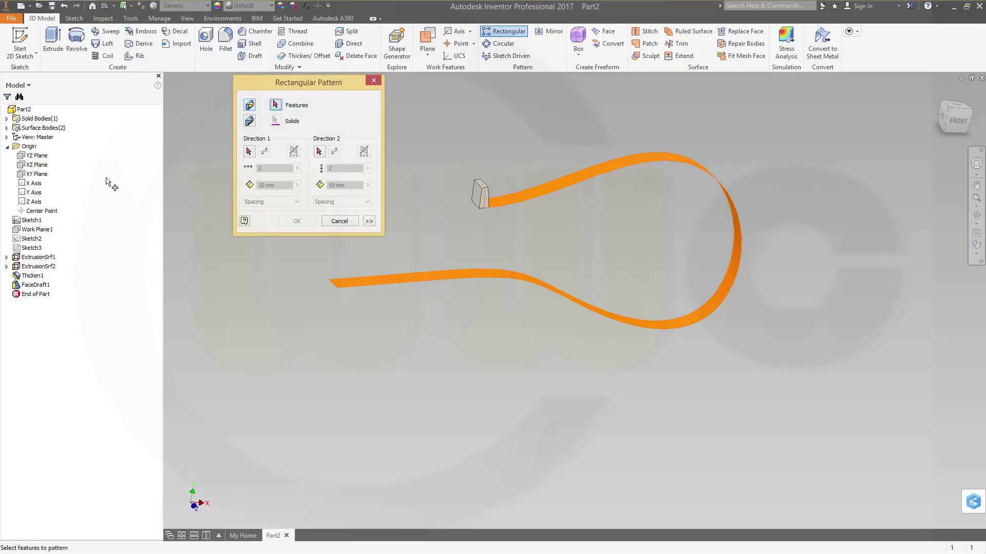
right_click(42, 226)
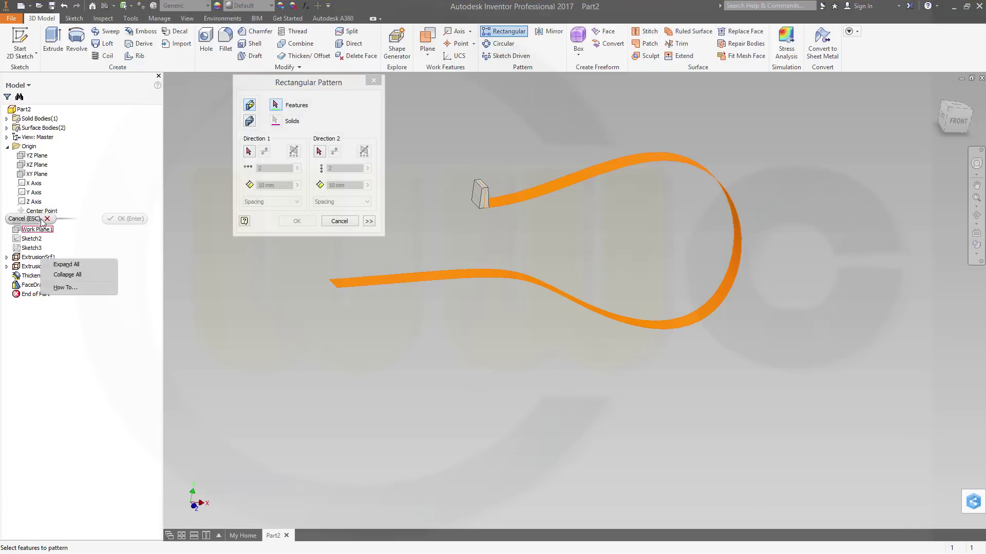
click(31, 219)
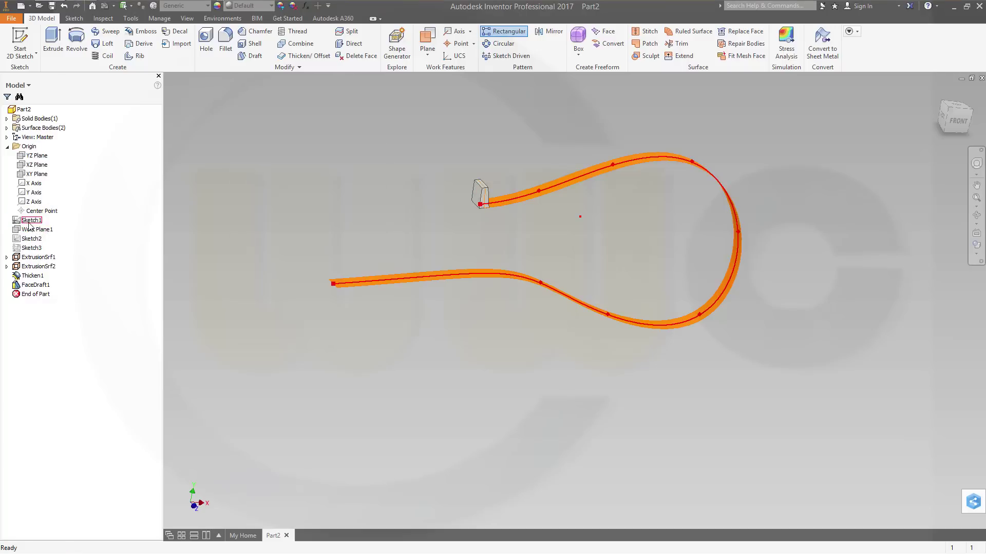
right_click(32, 220)
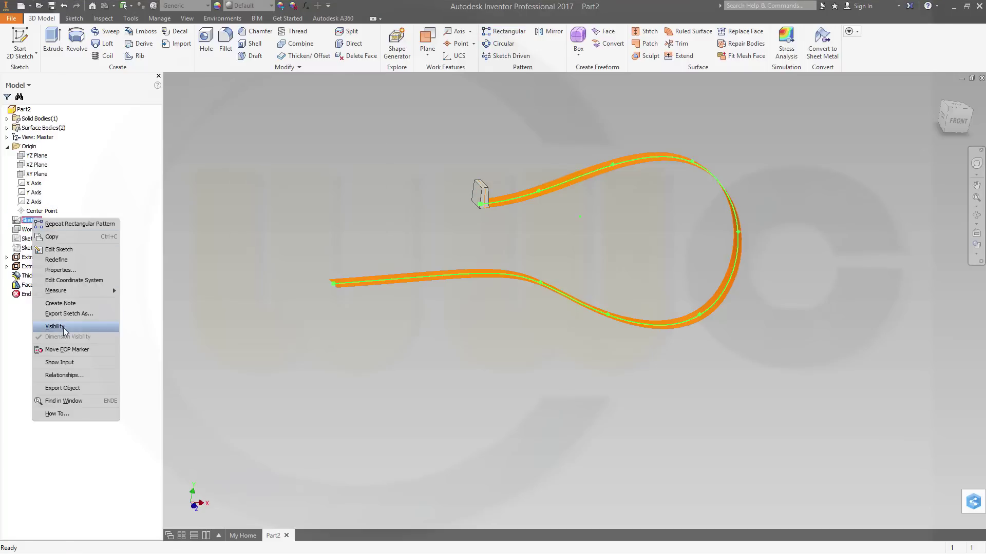
click(306, 255)
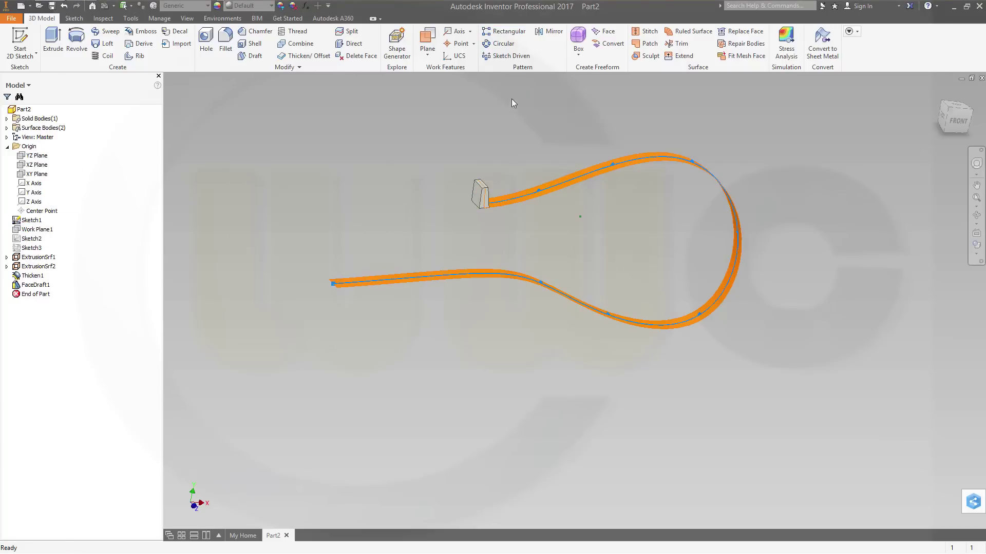
Pattern the solid 20 times over the spline's full curve length, each copy following the curve
click(506, 31)
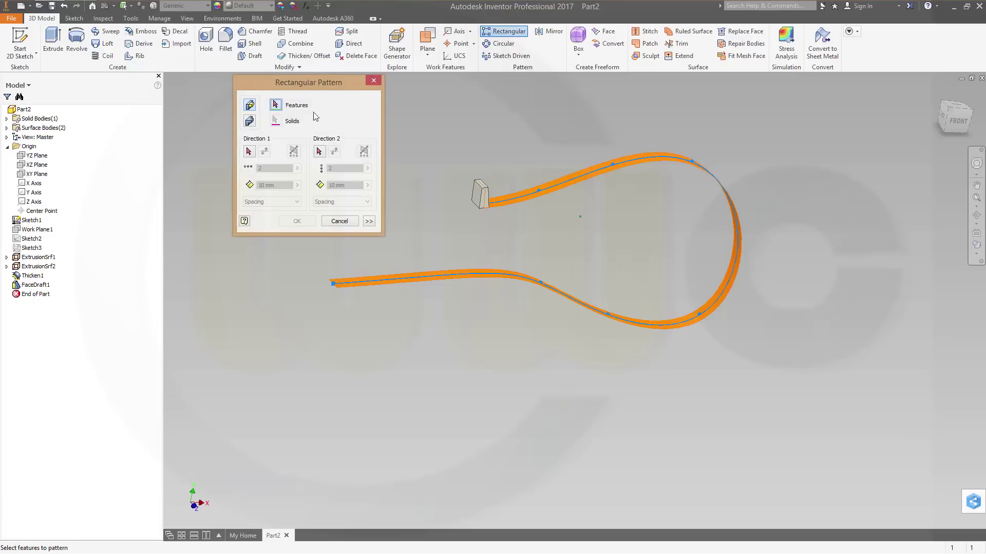
click(250, 121)
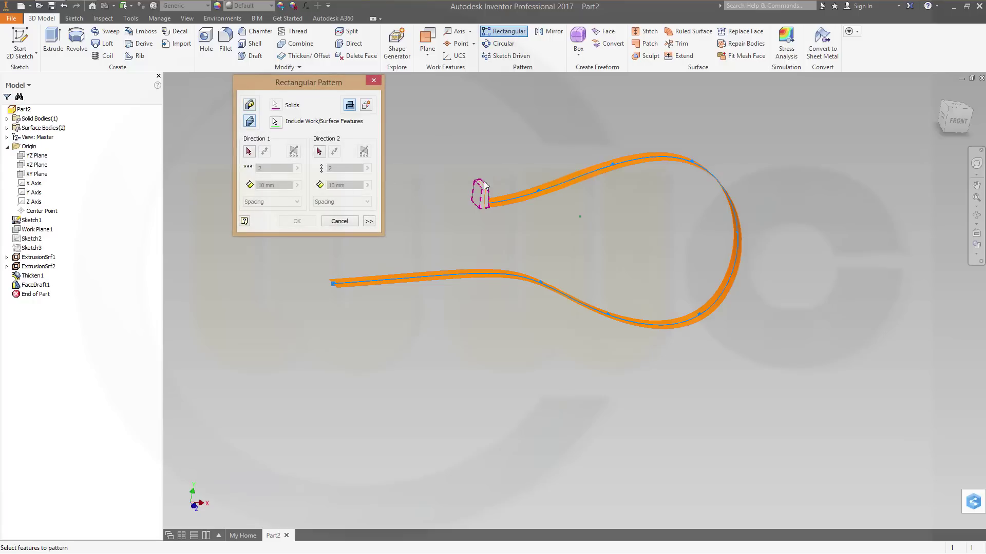
click(248, 151)
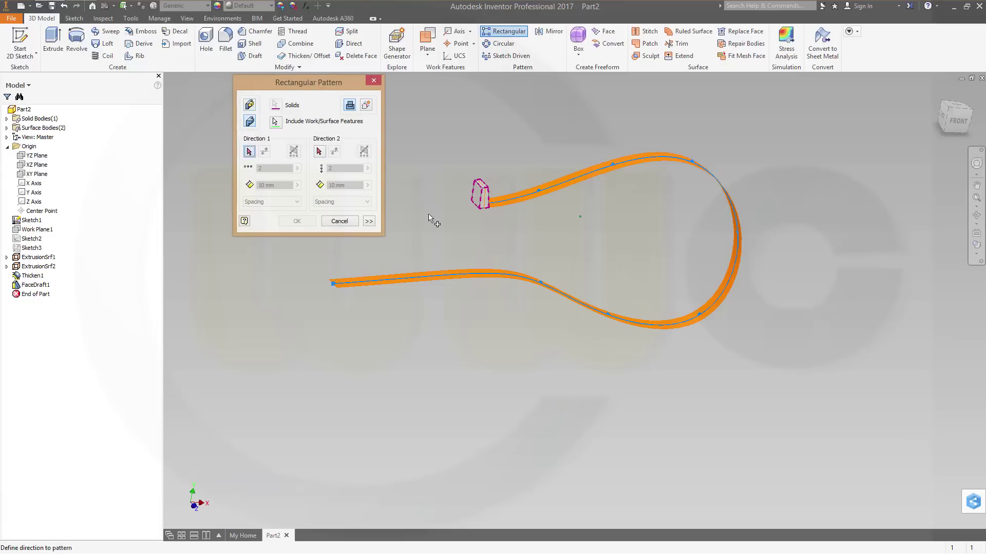
click(507, 198)
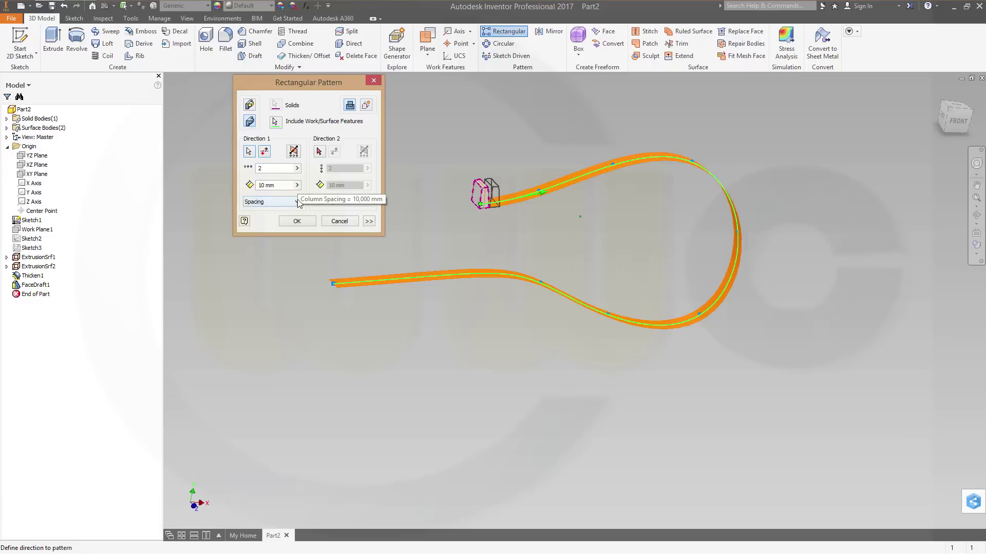
click(296, 202)
click(267, 222)
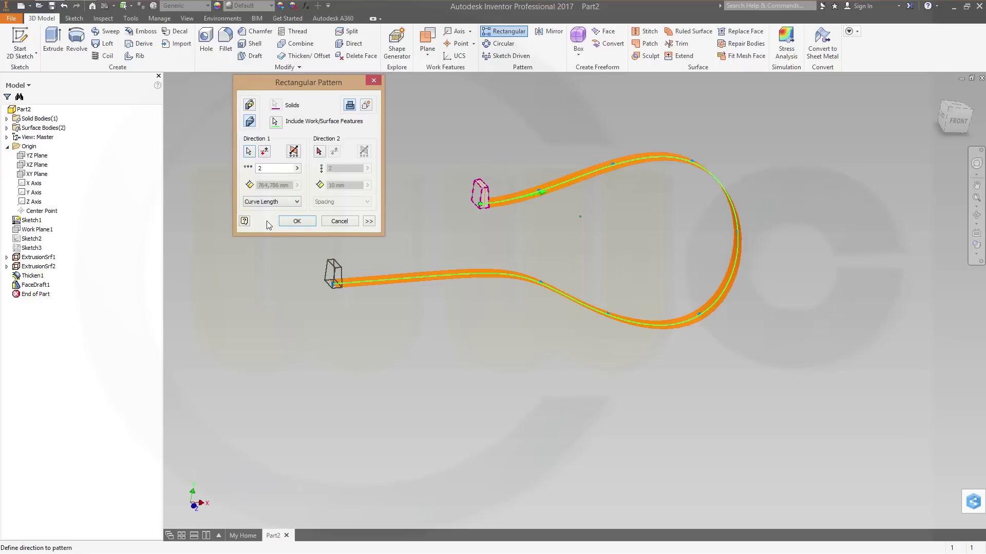
click(276, 168)
text(0)
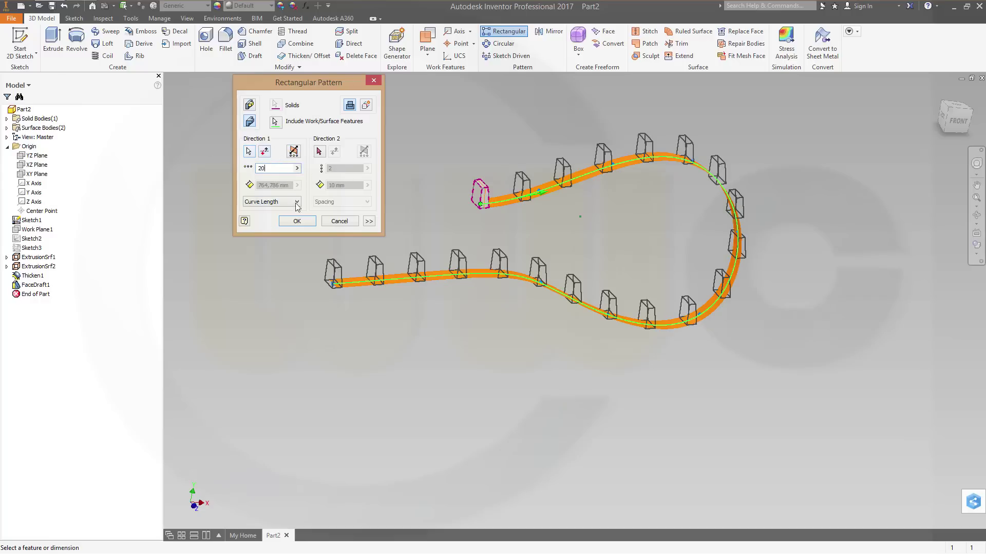
click(369, 221)
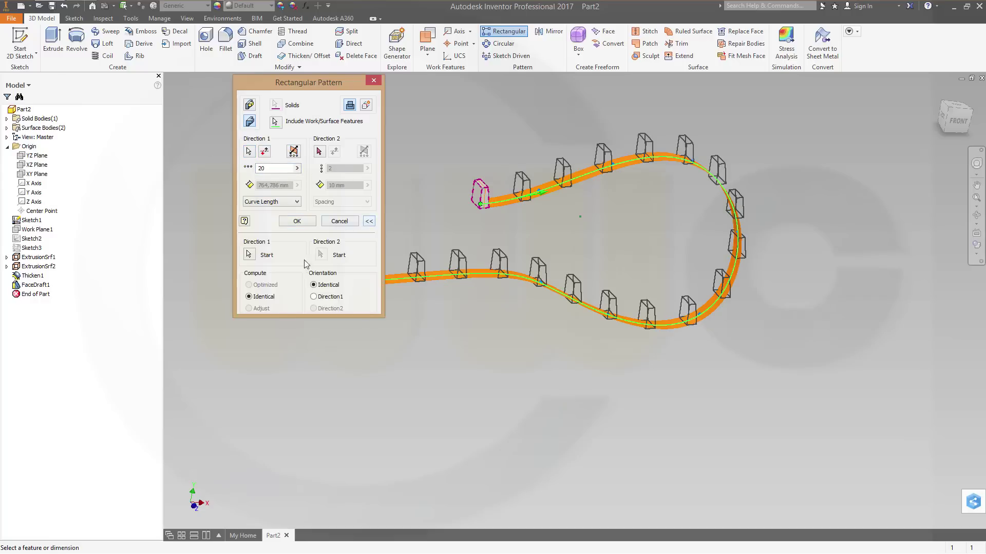
click(314, 297)
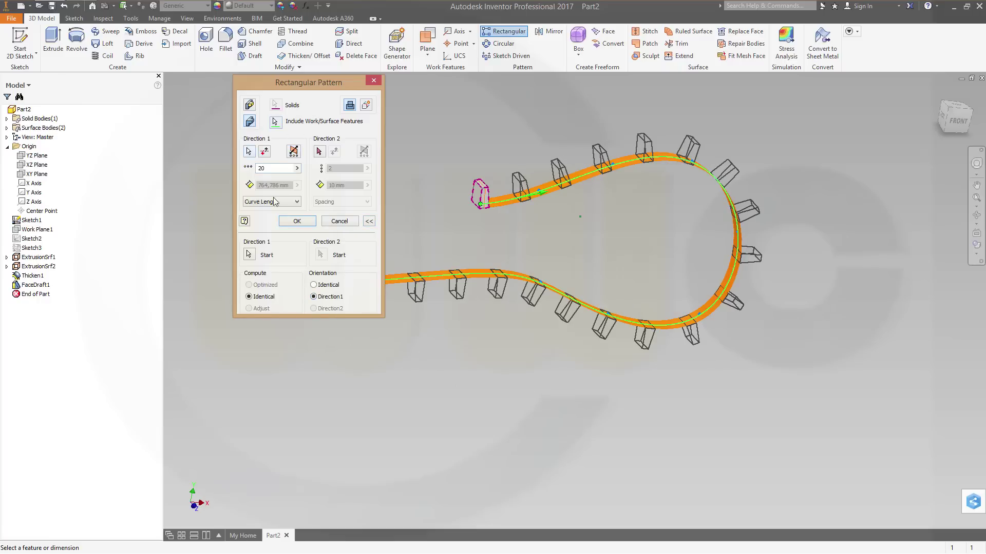
click(297, 221)
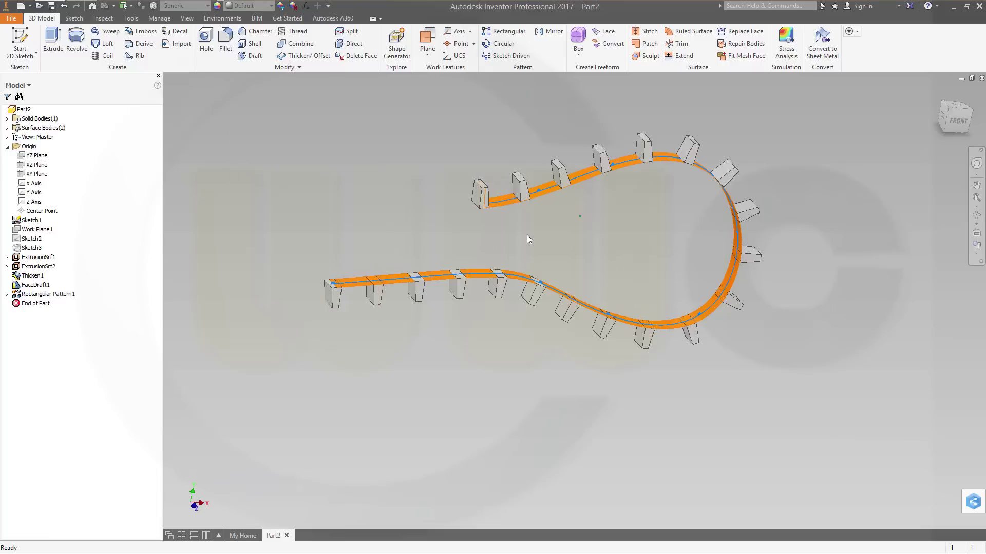
Thicken the curved spline band symmetrically by 2, merging it with the 20 teeth
shift+middle_drag(458, 233, 452, 202)
scroll(576, 228, down, 1)
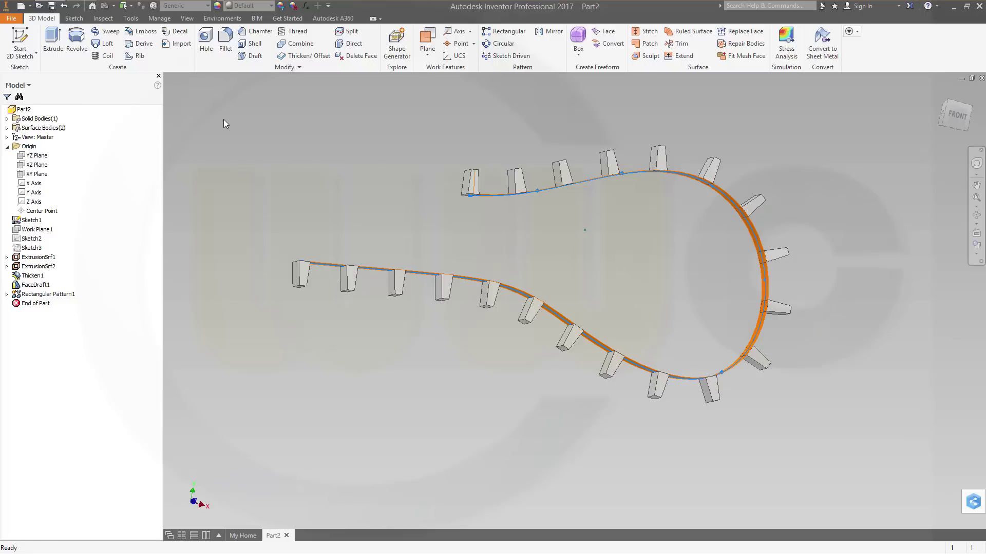
click(303, 55)
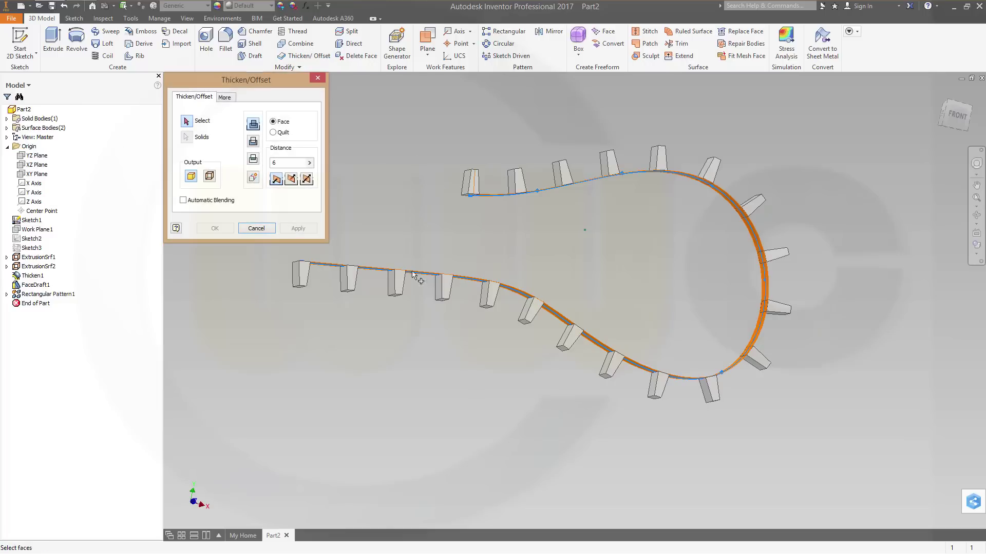
click(765, 334)
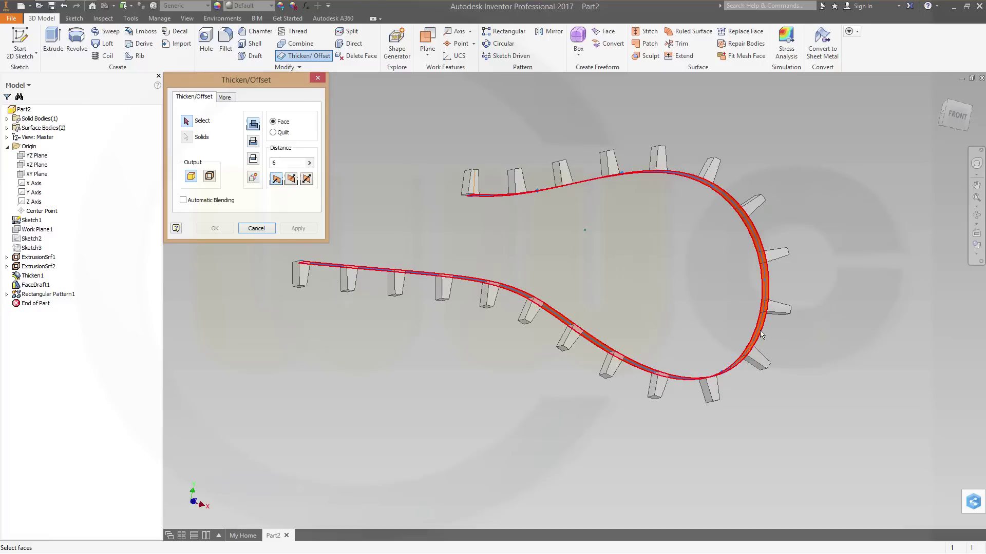
click(291, 178)
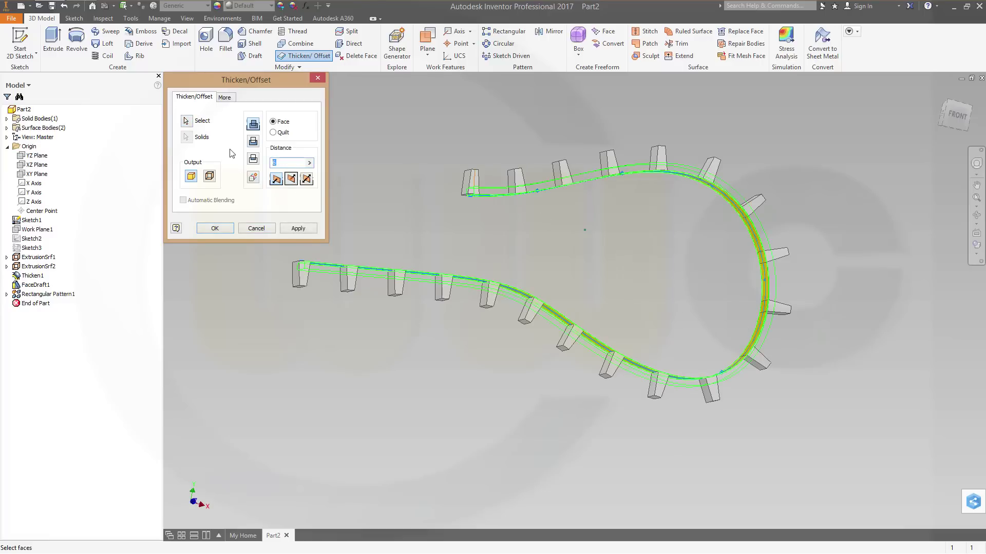
text(2)
scroll(518, 205, up, 3)
scroll(675, 214, down, 10)
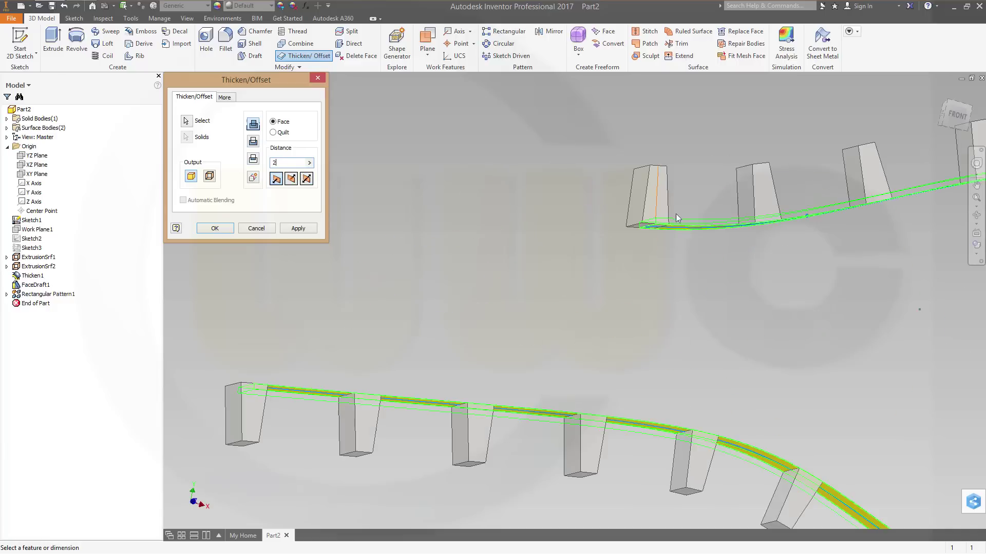
scroll(673, 225, down, 5)
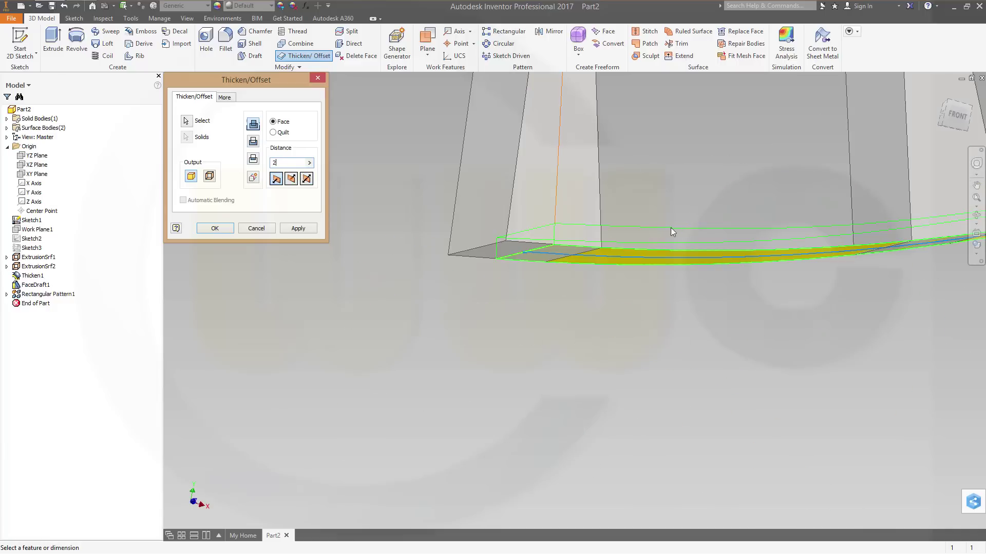
click(214, 228)
scroll(513, 298, up, 5)
scroll(716, 319, up, 4)
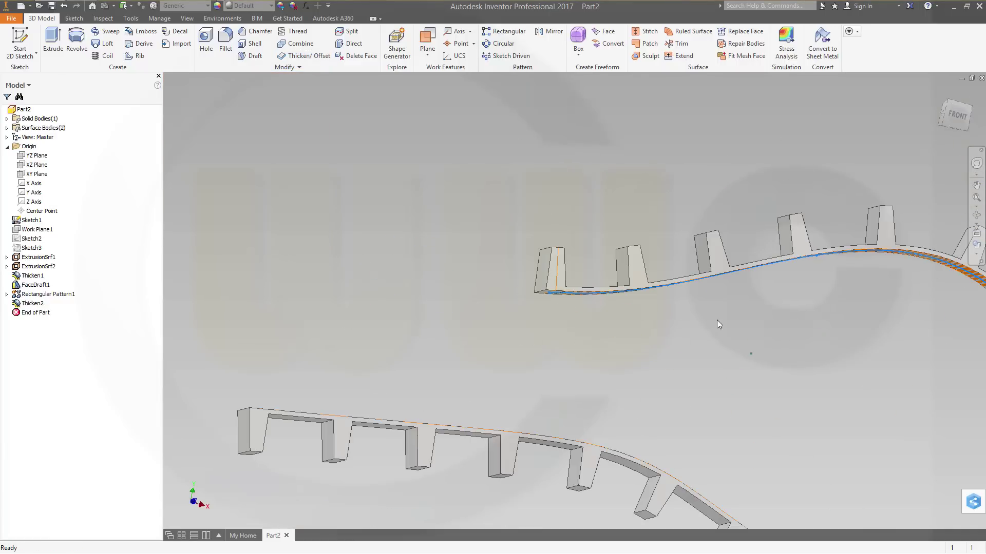
scroll(648, 324, down, 3)
scroll(529, 329, up, 2)
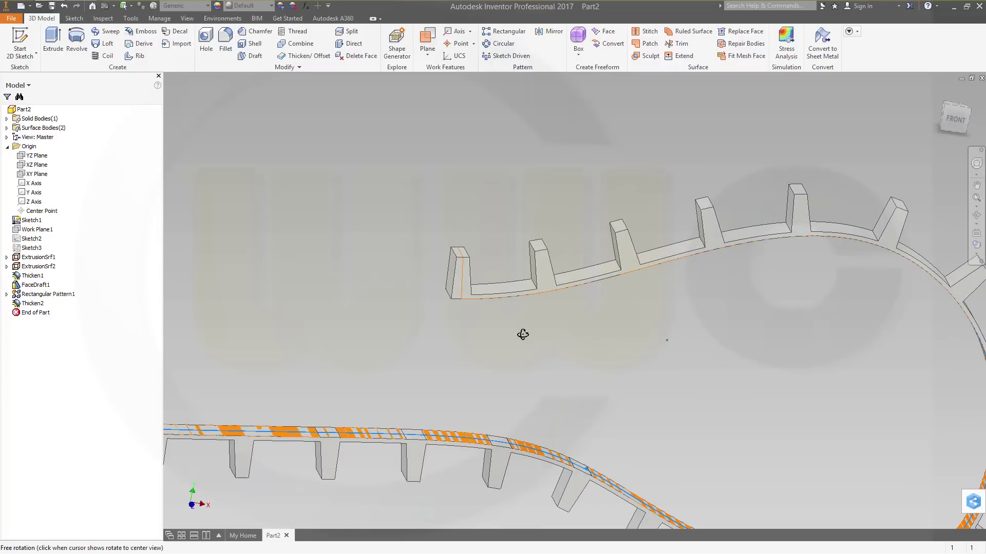
scroll(667, 355, down, 3)
scroll(671, 343, up, 4)
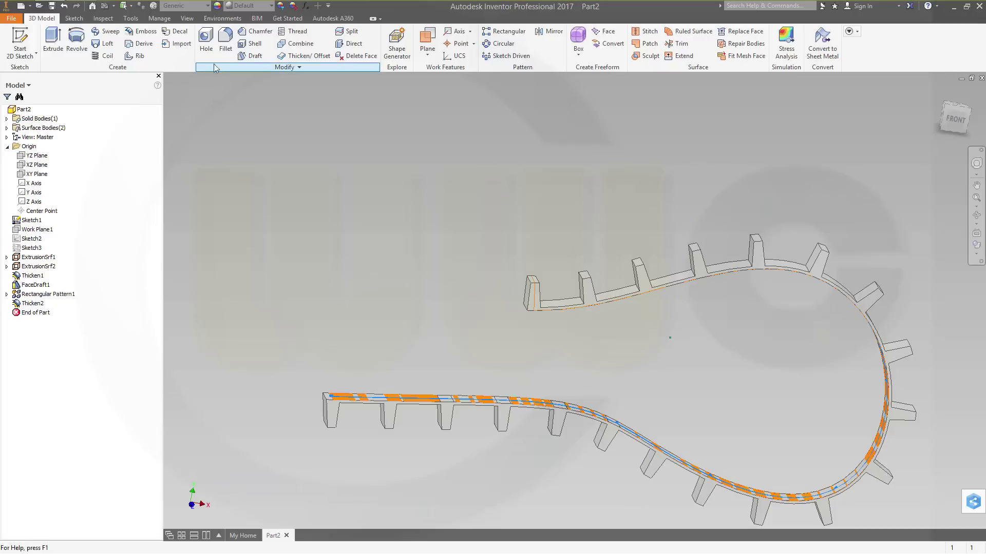
Fillet all 51 inner tooth corners of the belt with radius 3 using All Fillets
click(228, 39)
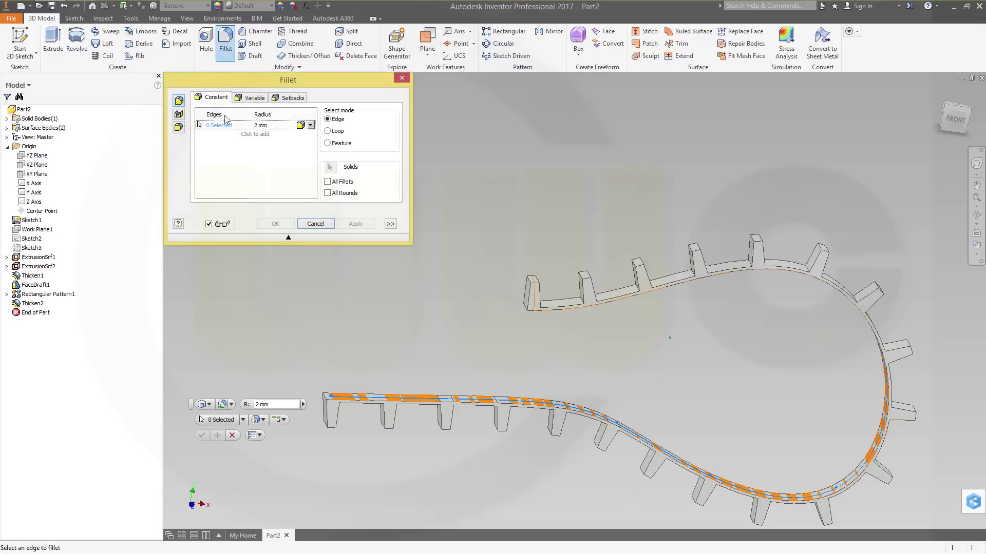
click(279, 126)
text(3)
click(310, 127)
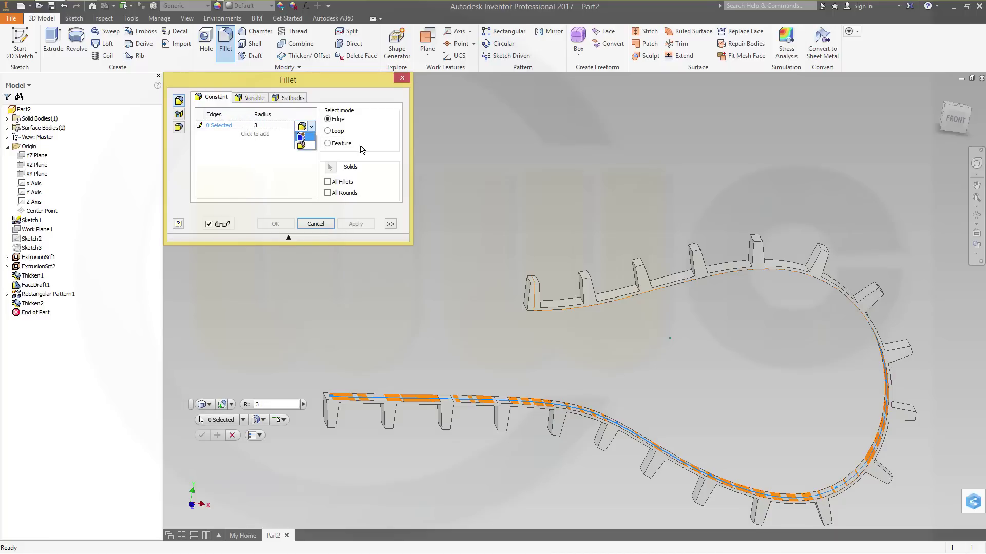
key(Tab)
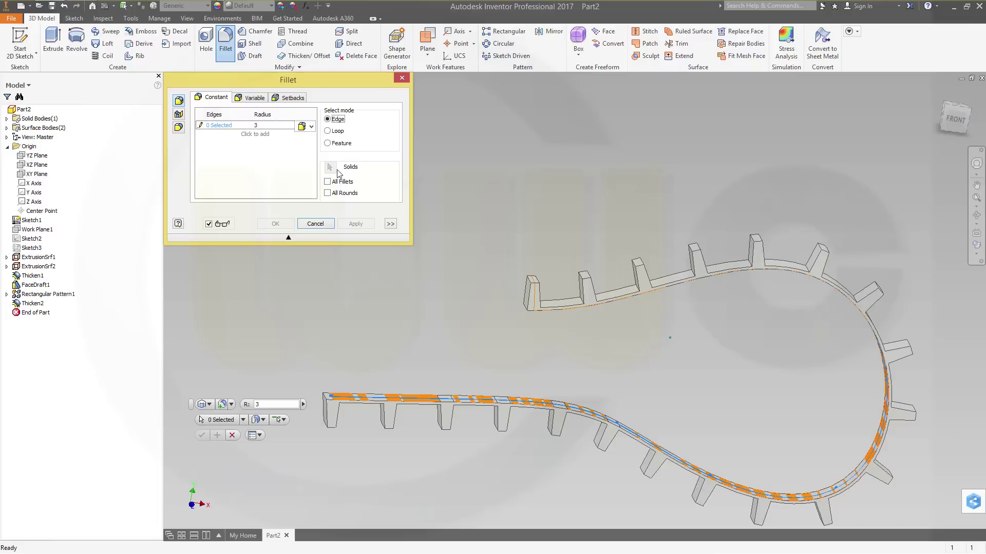
click(329, 182)
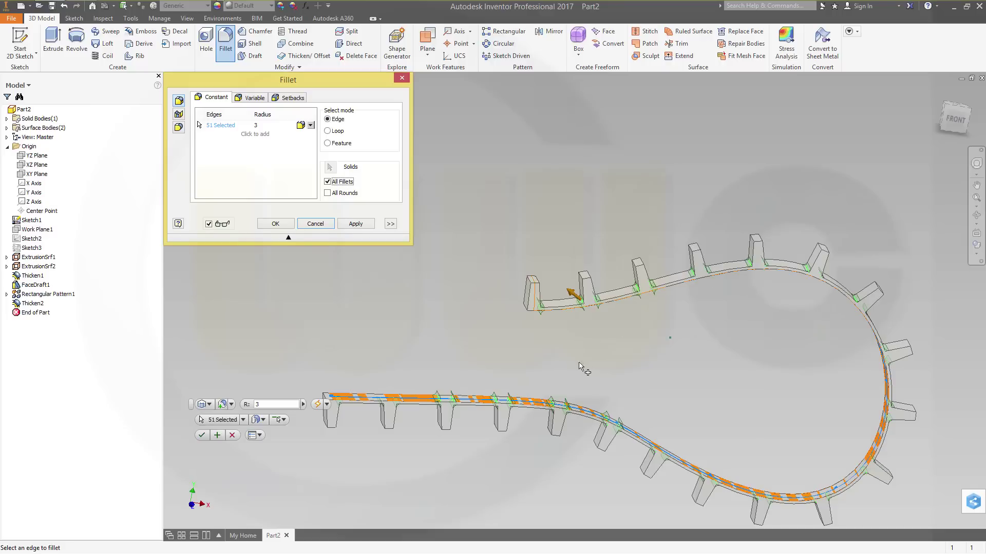
shift+middle_drag(616, 382, 613, 343)
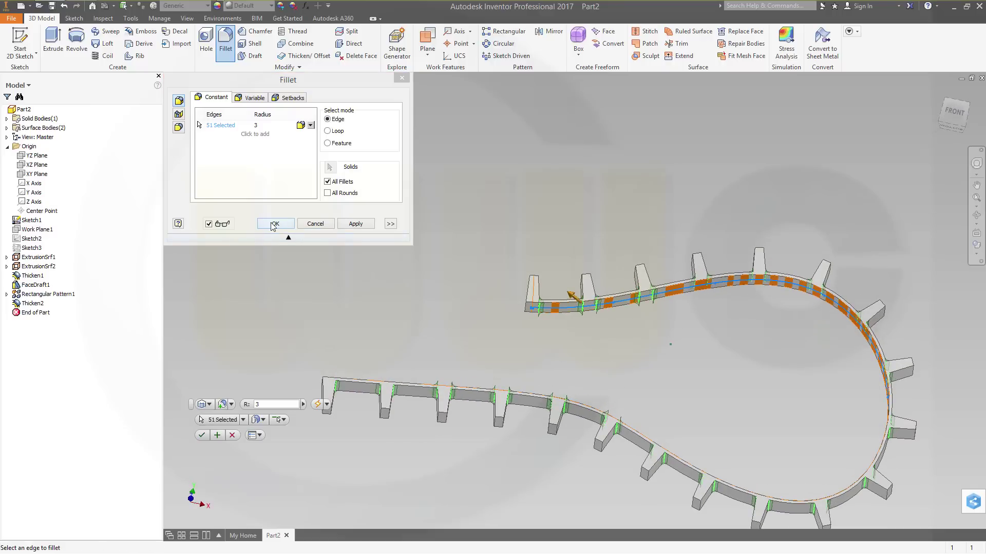
click(275, 225)
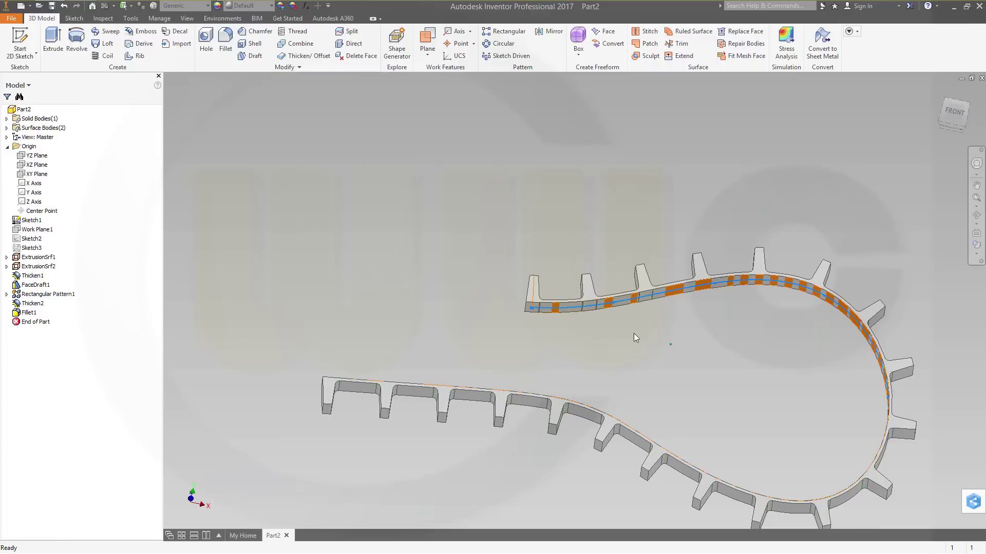
Hide the toothed solid body from Solid Bodies
shift+middle_drag(634, 333, 721, 343)
scroll(726, 340, down, 3)
scroll(726, 340, up, 4)
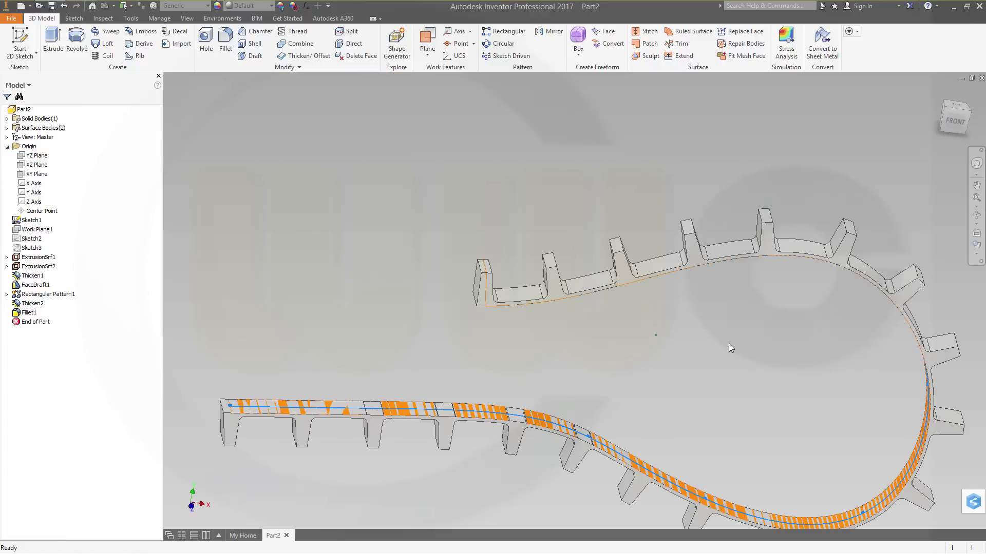
key(w)
key(w)
key(w)
key(w)
key(w)
key(w)
key(w)
key(w)
key(w)
key(w)
key(w)
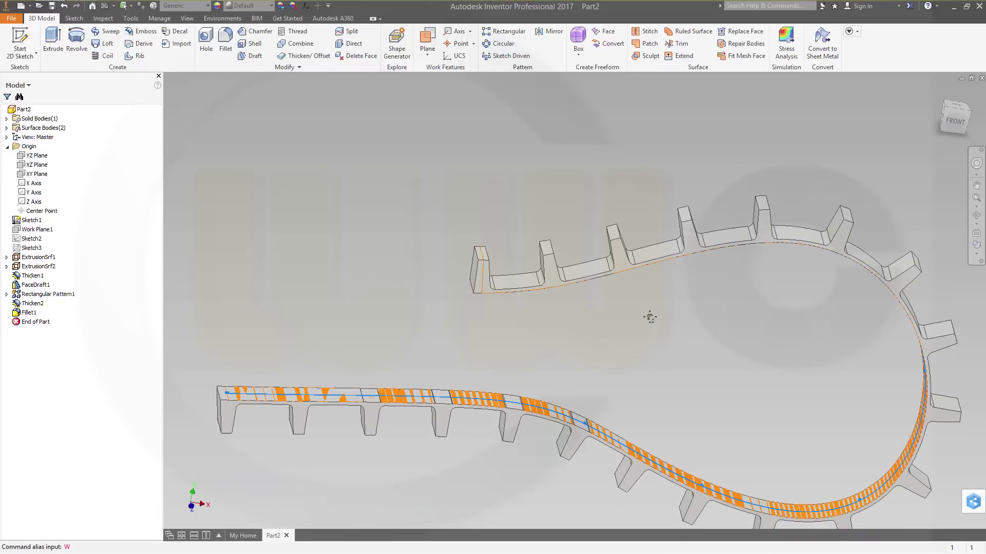
shift+middle_drag(479, 307, 504, 254)
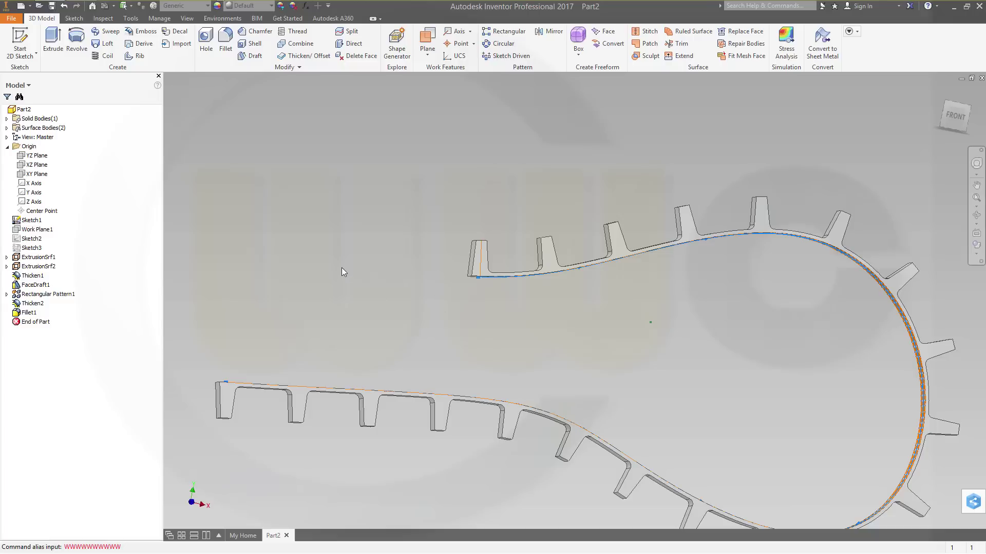
shift+middle_drag(620, 370, 503, 297)
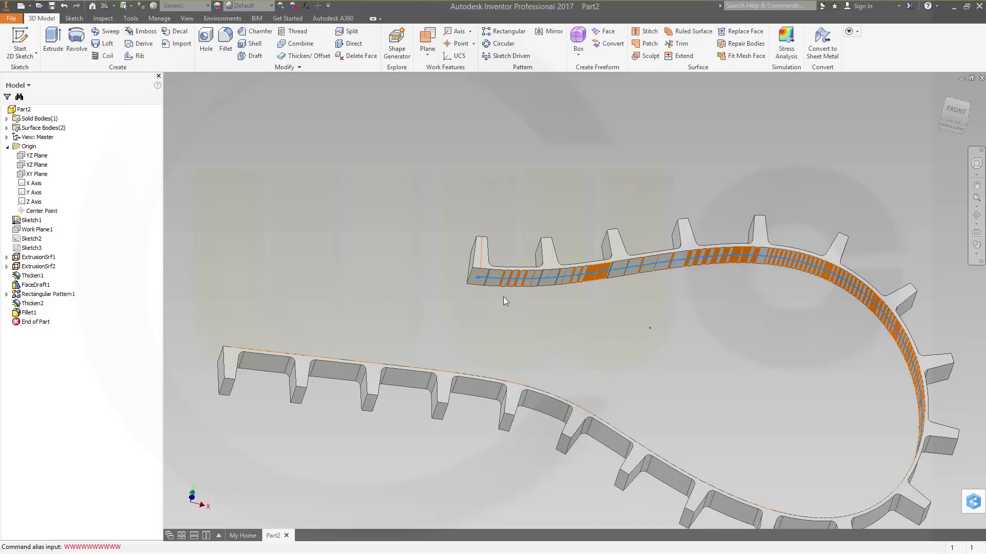
right_click(35, 120)
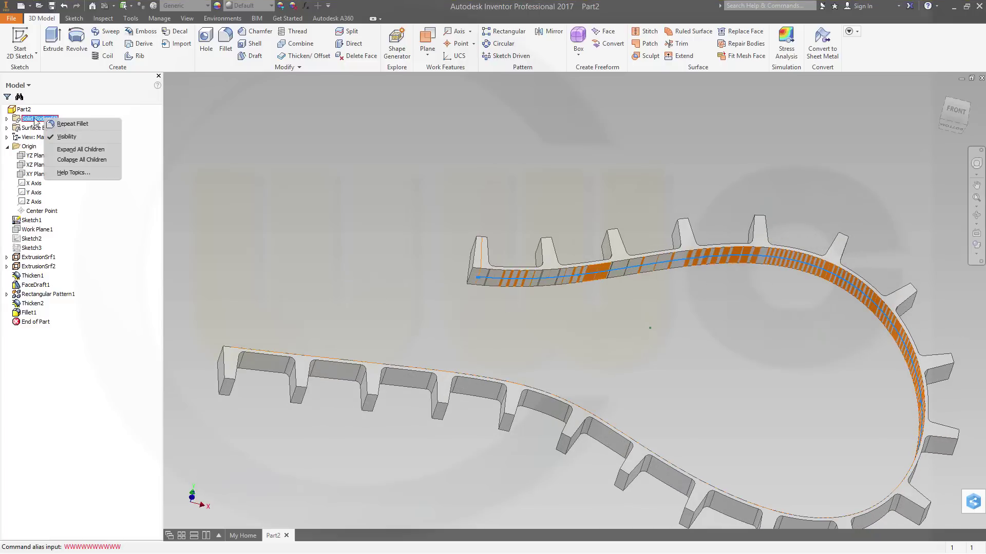
click(67, 136)
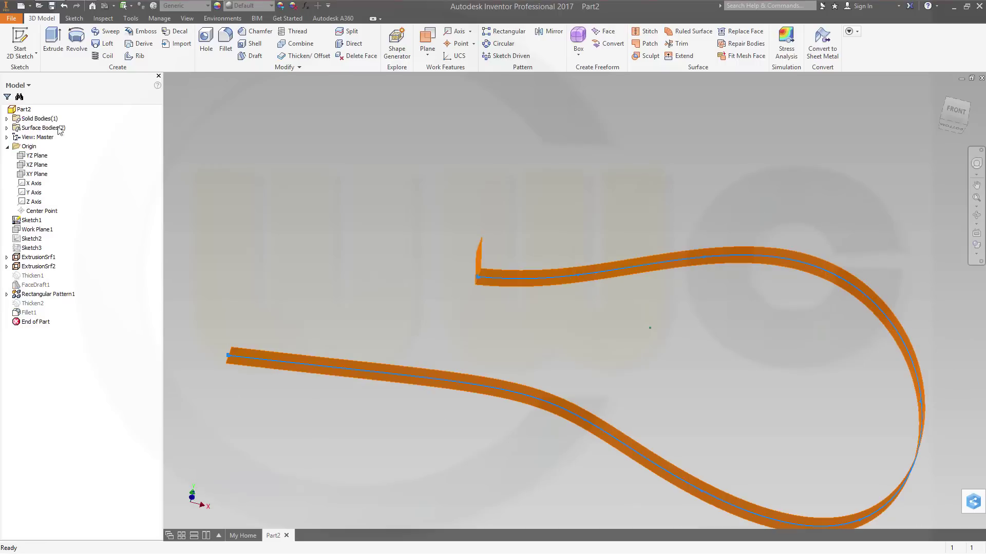
Hide the Srf2 end patch surface, leaving only the ribbon surface visible
shift+middle_drag(412, 248, 415, 295)
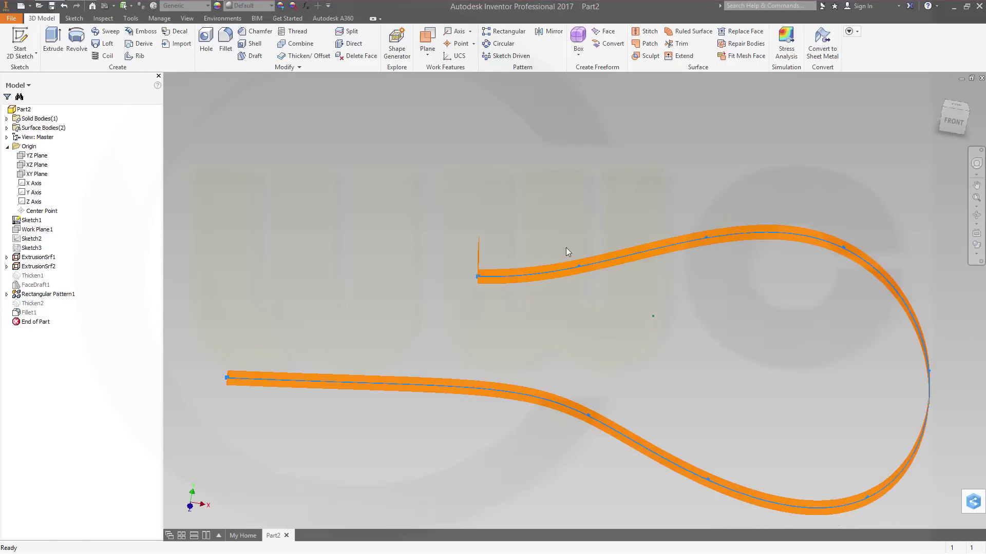
shift+middle_drag(433, 238, 464, 252)
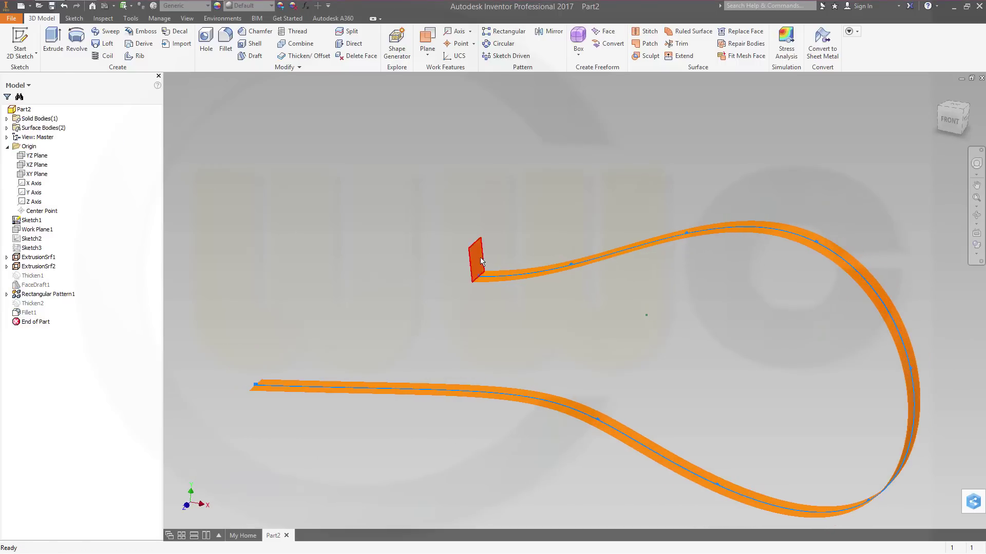
right_click(478, 259)
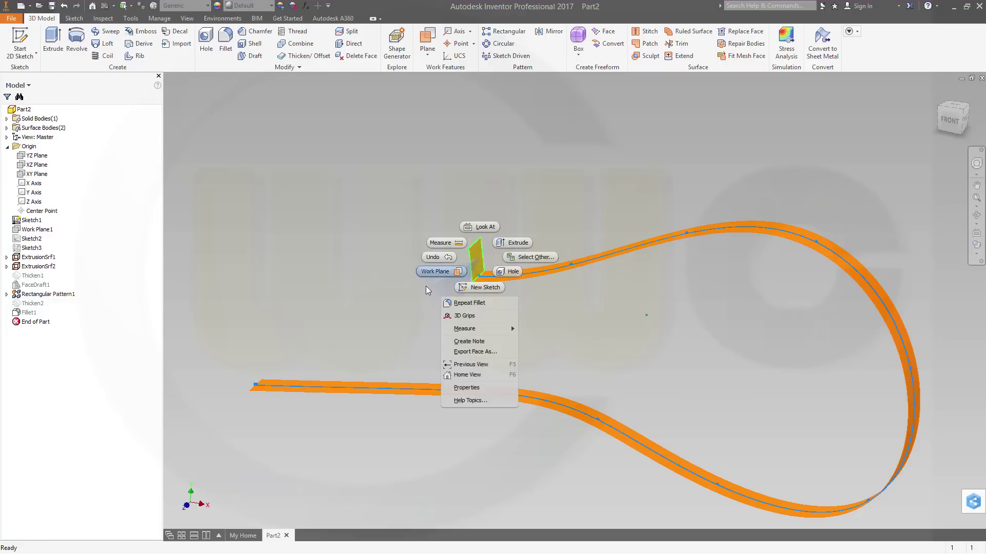
key(Escape)
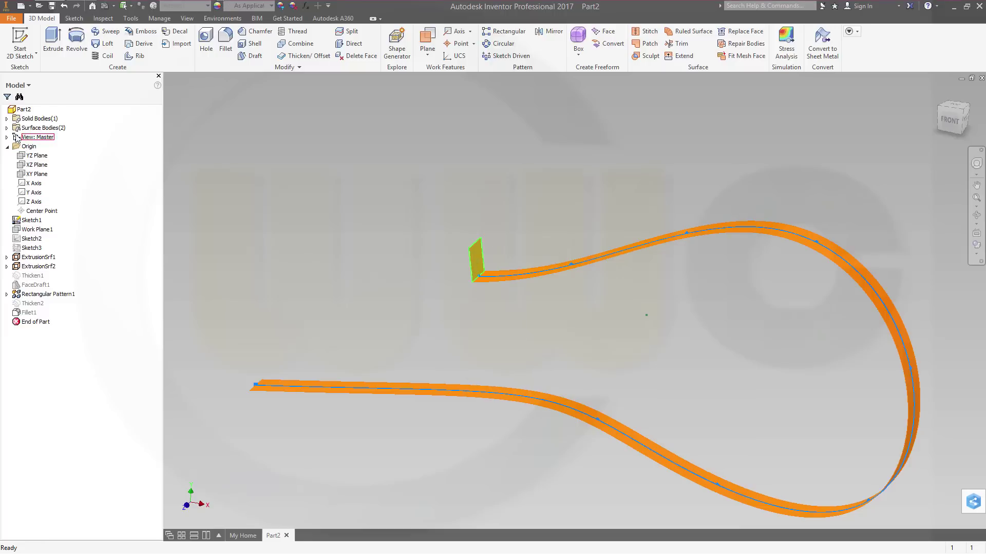
click(8, 128)
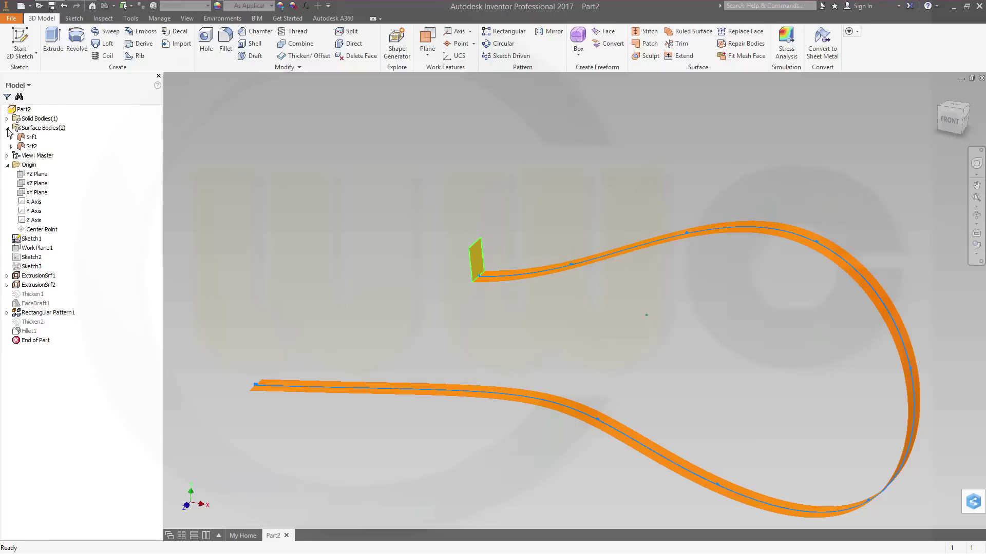
right_click(31, 147)
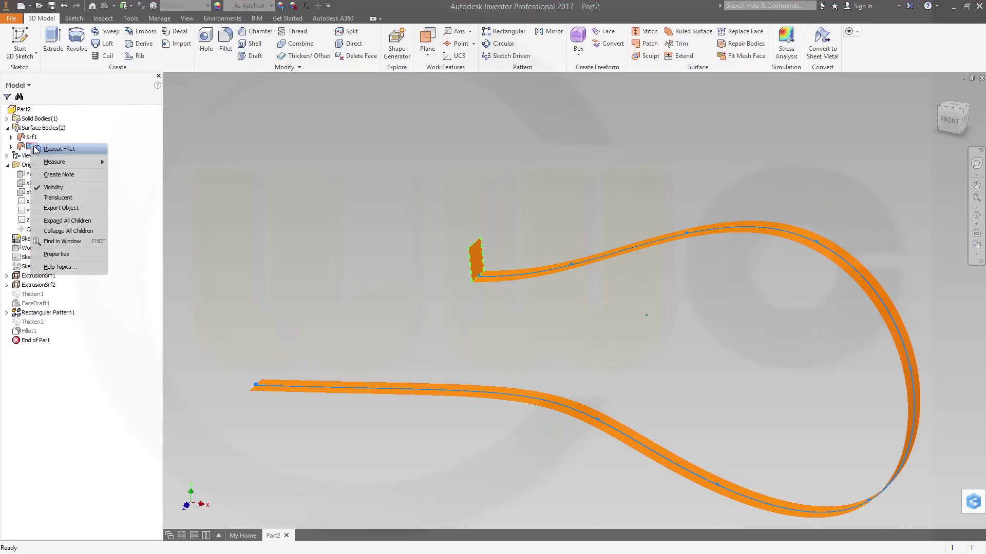
click(53, 188)
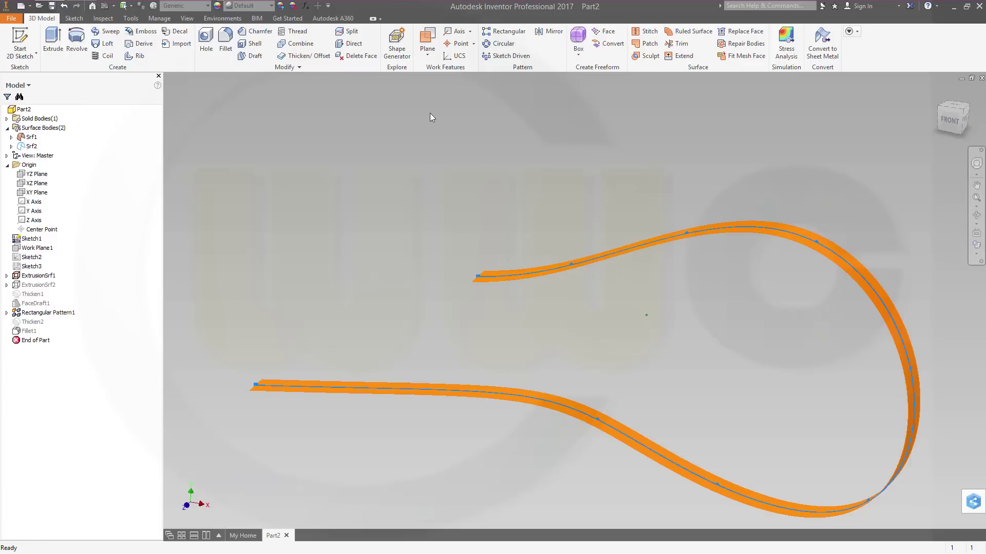
Offset the ribbon face as a surface at distance 18 with Thicken/Offset
click(308, 56)
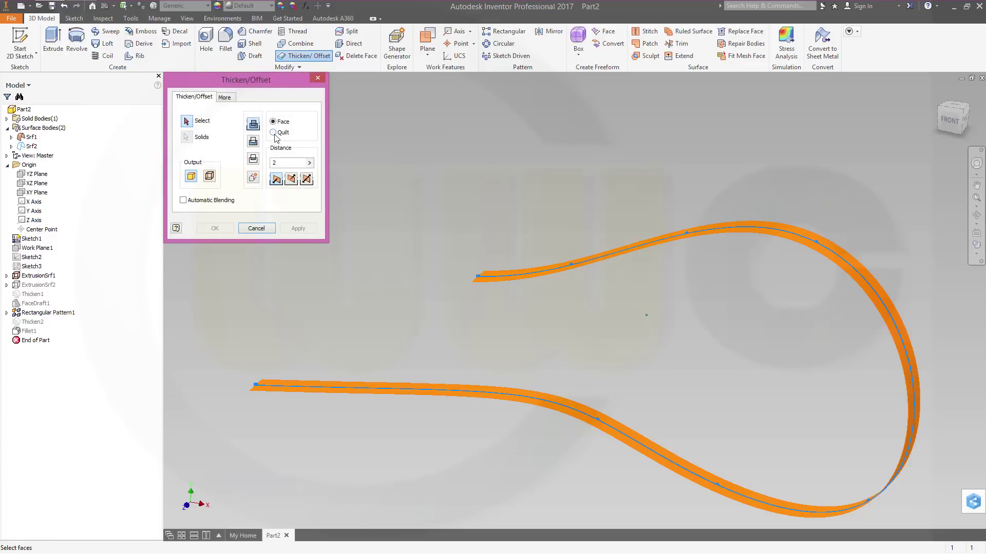
click(210, 176)
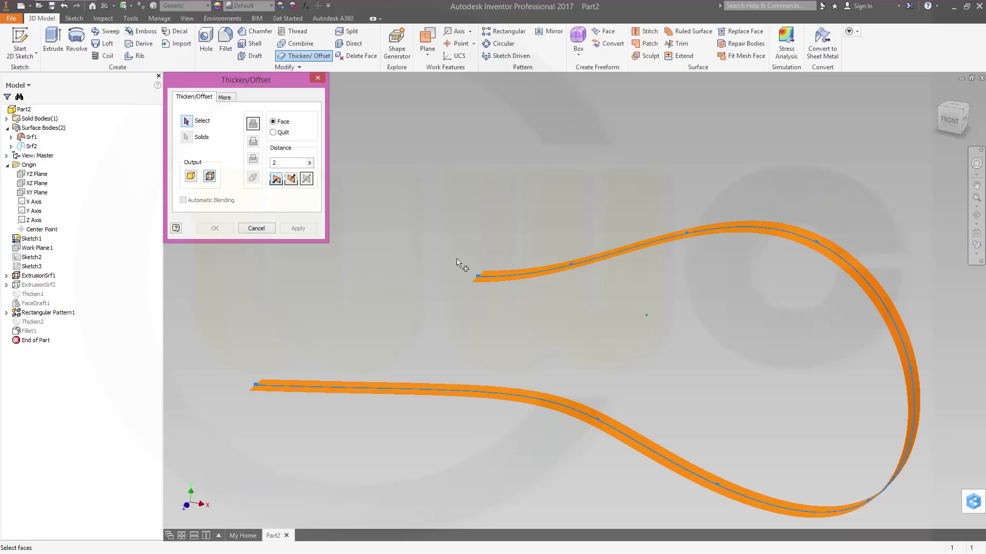
click(500, 273)
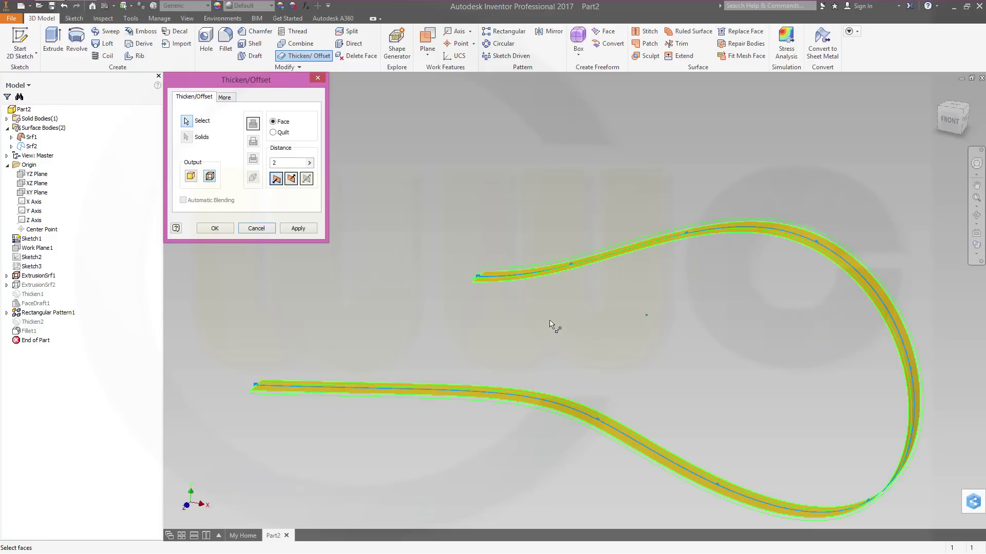
middle_drag(551, 310, 548, 262)
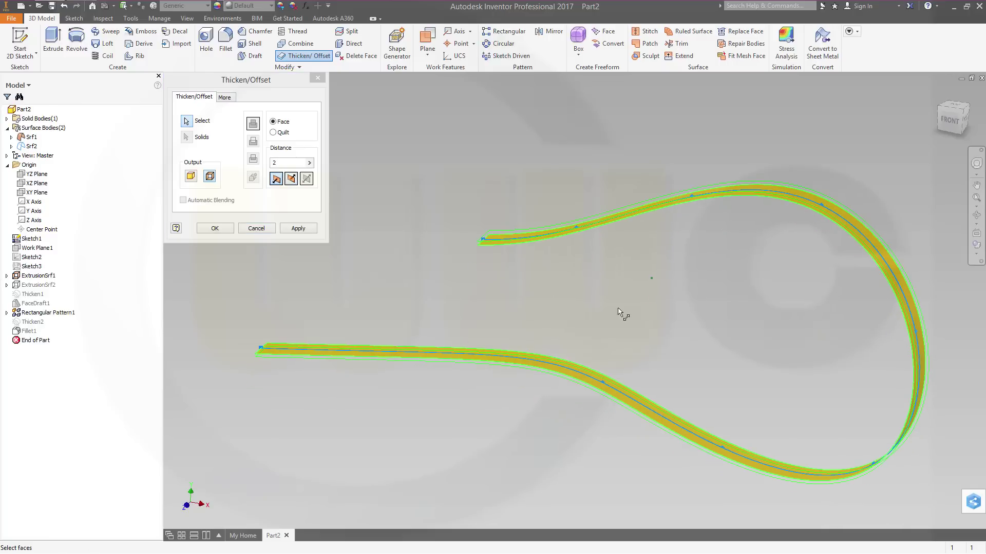
middle_drag(616, 291, 630, 269)
scroll(595, 241, up, 2)
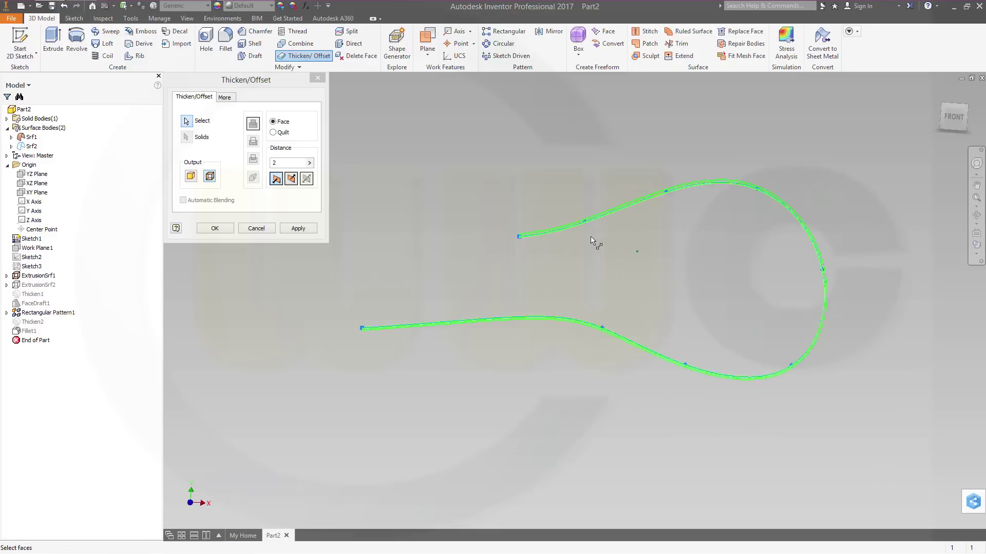
scroll(564, 226, down, 5)
scroll(525, 211, down, 3)
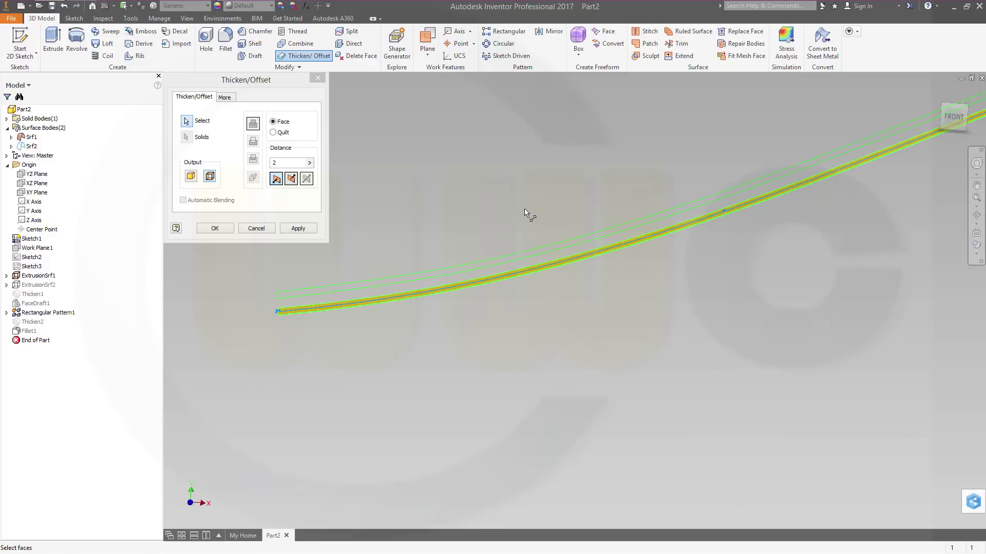
double_click(288, 163)
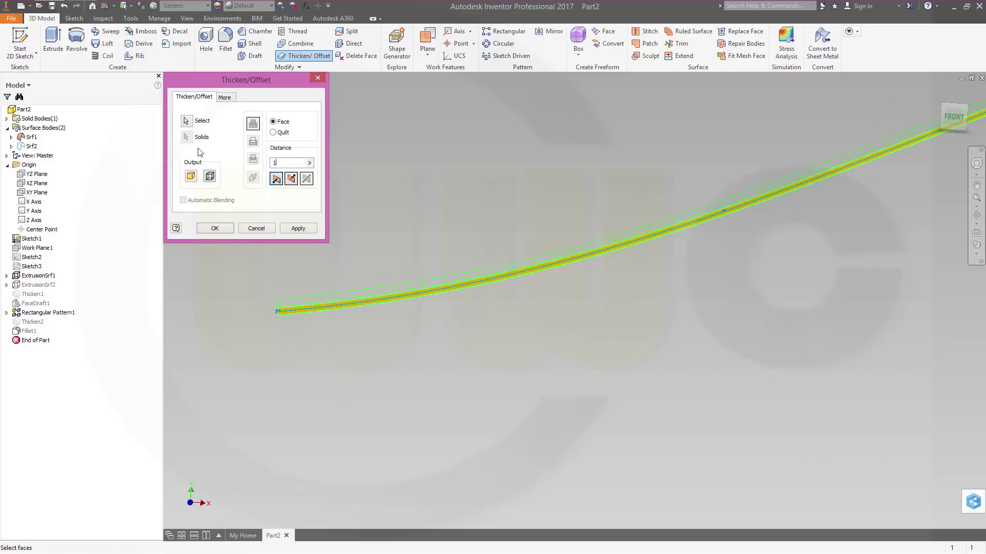
text(18)
key(Return)
scroll(460, 212, up, 4)
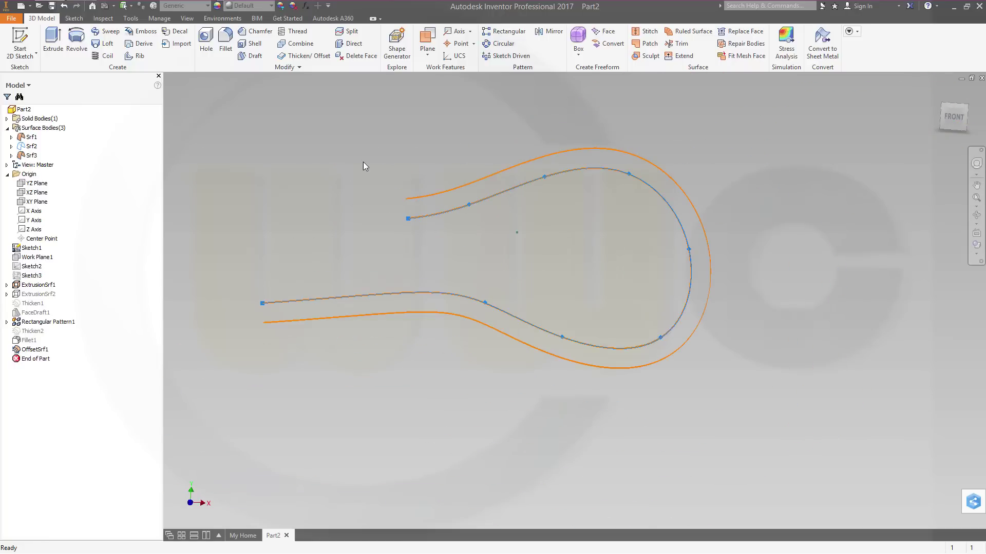
Extend the upper band's open end edge by 22,500 mm, creating Extend1
click(469, 204)
click(680, 55)
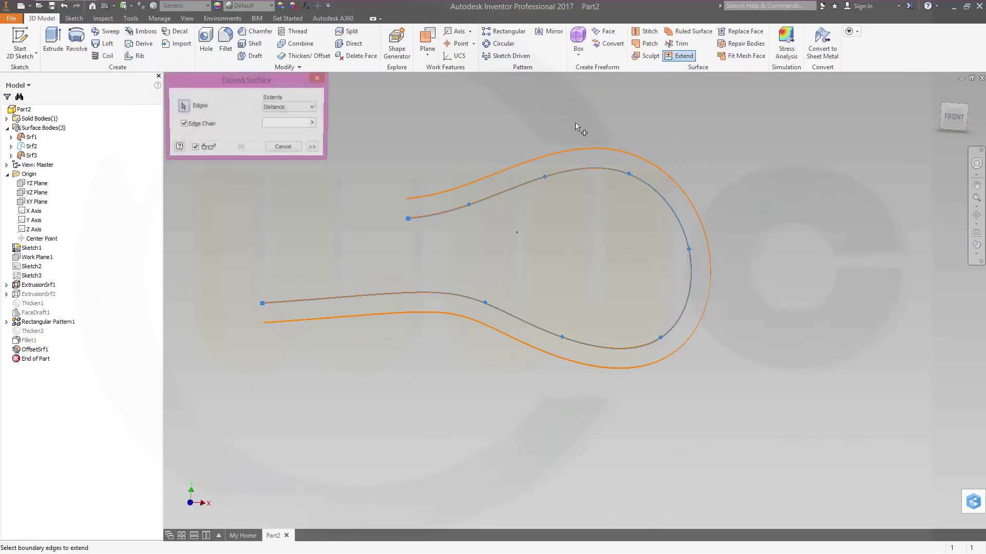
shift+middle_drag(402, 238, 391, 202)
scroll(390, 202, up, 5)
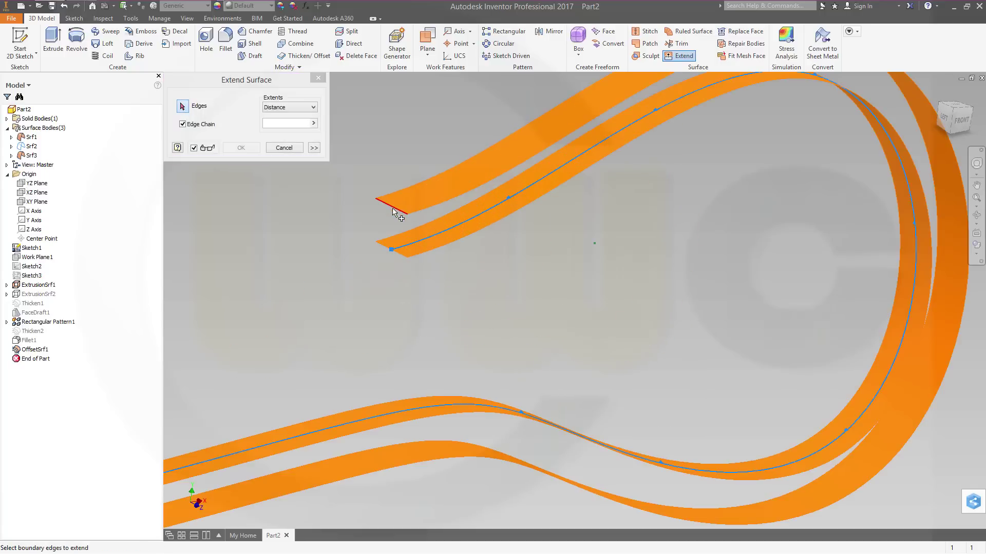
click(393, 210)
scroll(444, 303, down, 6)
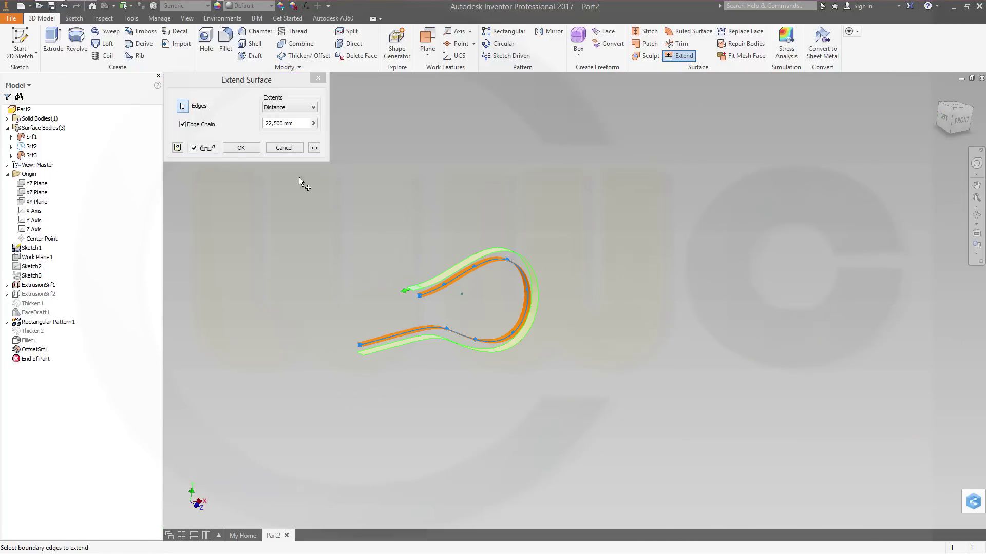
click(250, 149)
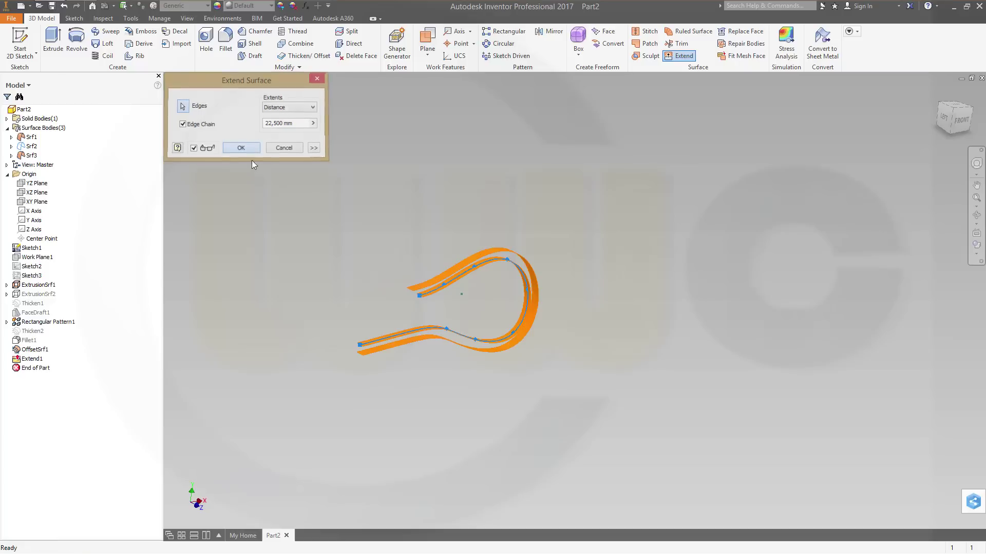
Extend the lower band's open end edge by 22,500 mm, creating Extend2
click(681, 56)
scroll(329, 366, up, 5)
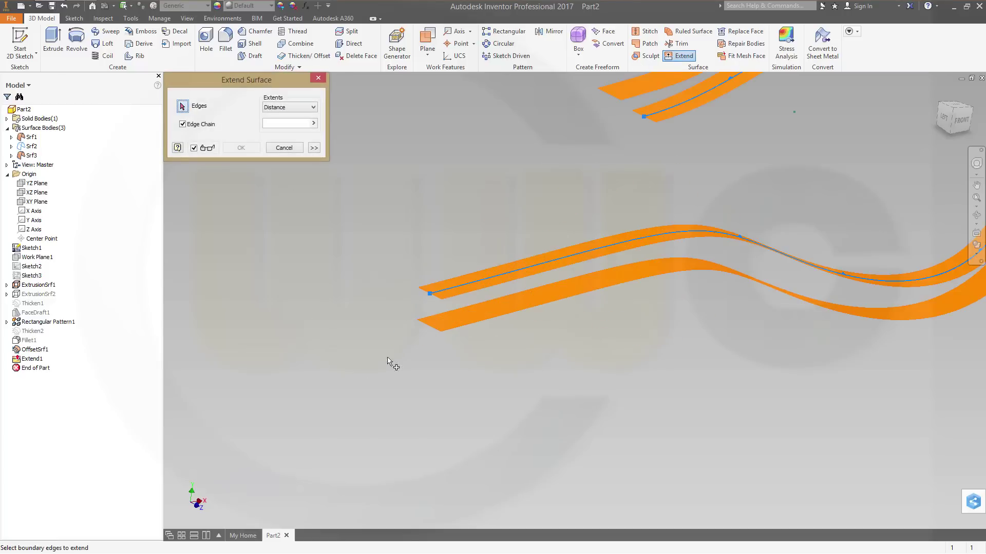
click(430, 326)
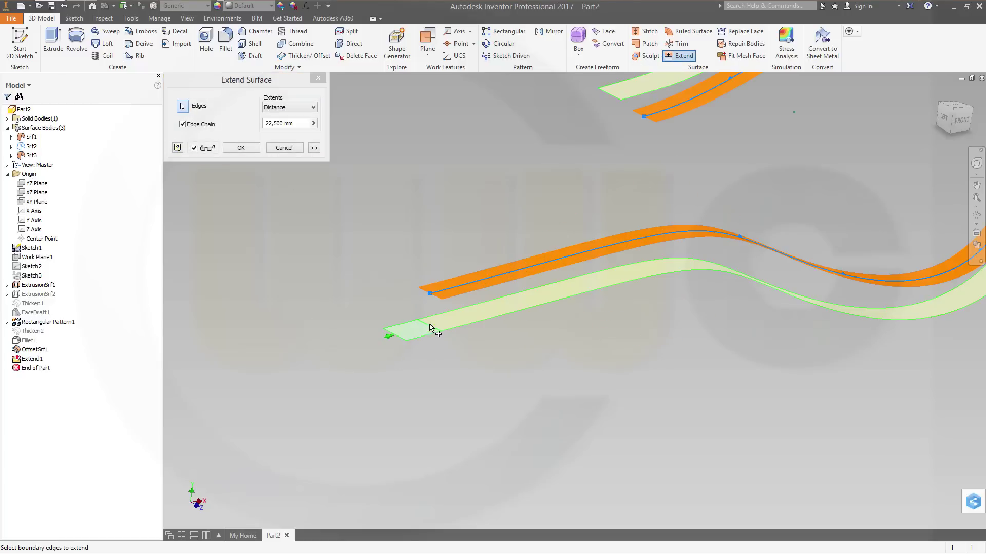
click(241, 148)
scroll(590, 226, down, 5)
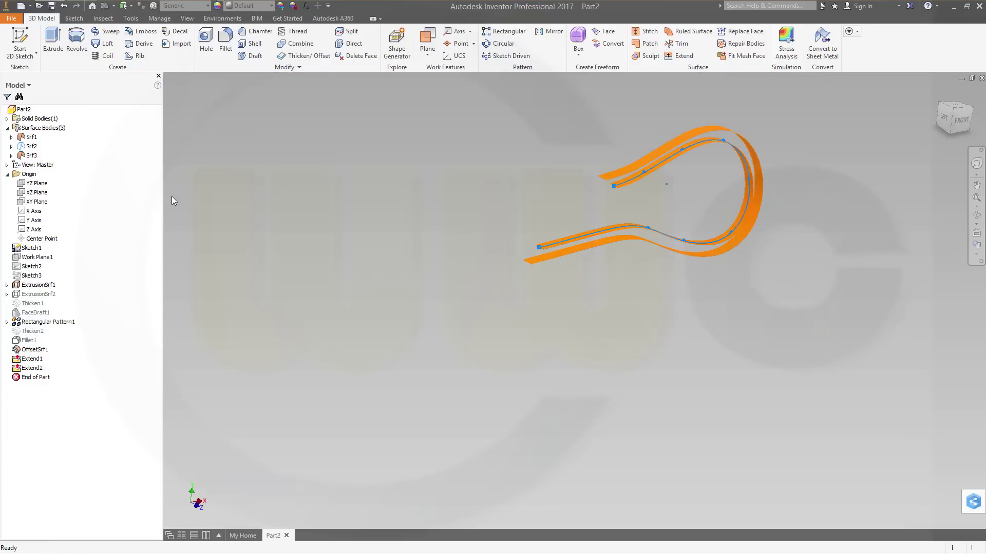
click(32, 137)
right_click(32, 137)
Hide Srf1 and make the ribbed belt solid visible again
click(56, 183)
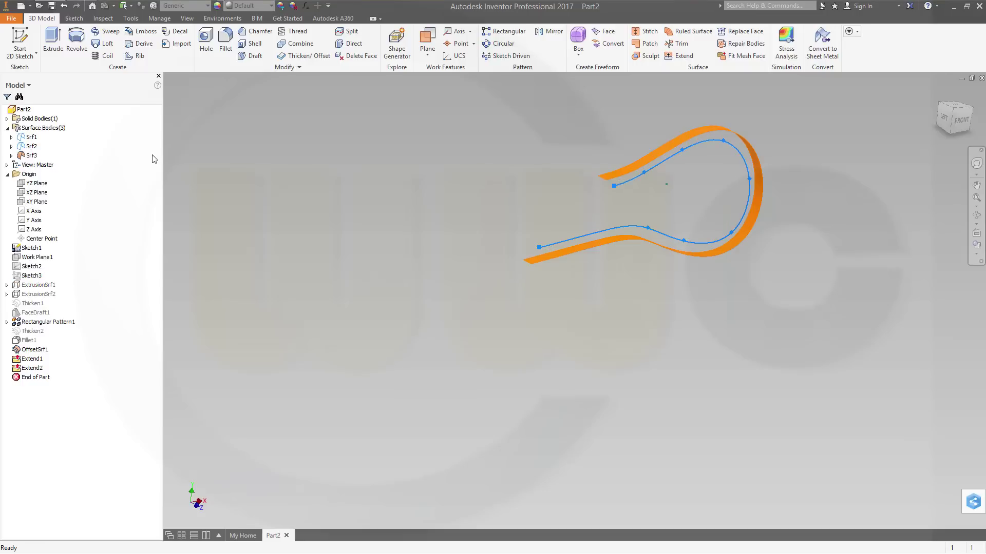
right_click(40, 117)
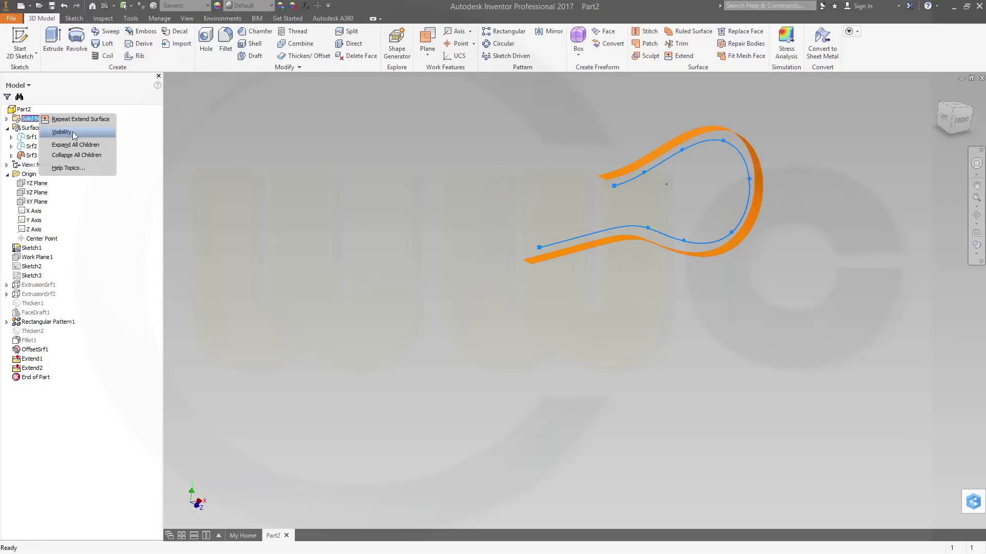
click(76, 132)
scroll(505, 211, down, 2)
scroll(568, 212, up, 5)
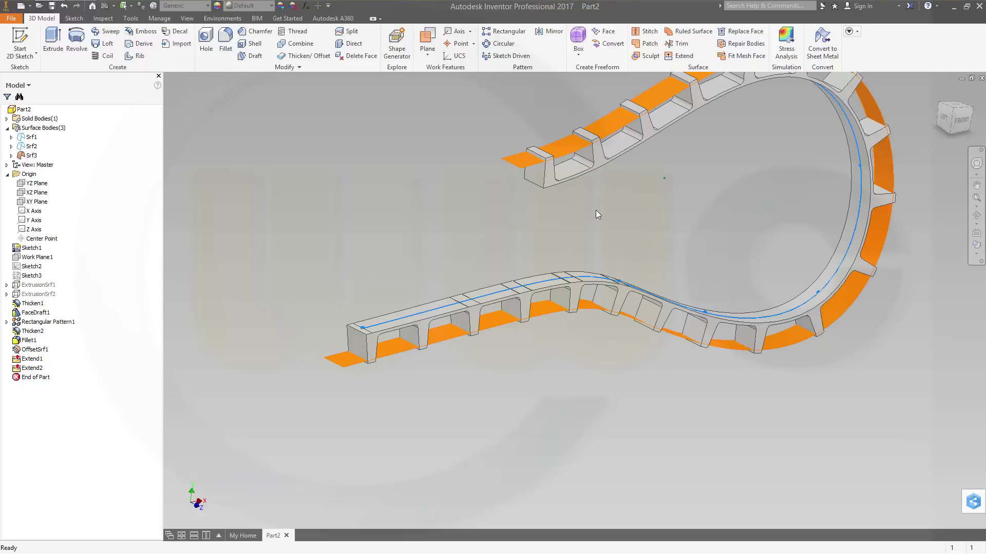
scroll(596, 215, down, 3)
middle_drag(495, 214, 457, 209)
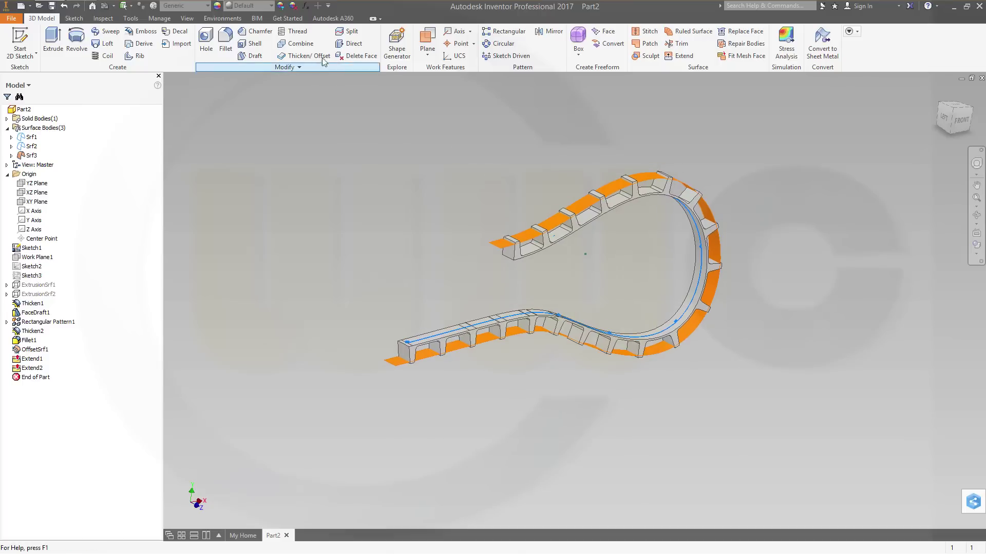
Split the belt with Trim Solid, using the extended orange surface as the tool
click(351, 33)
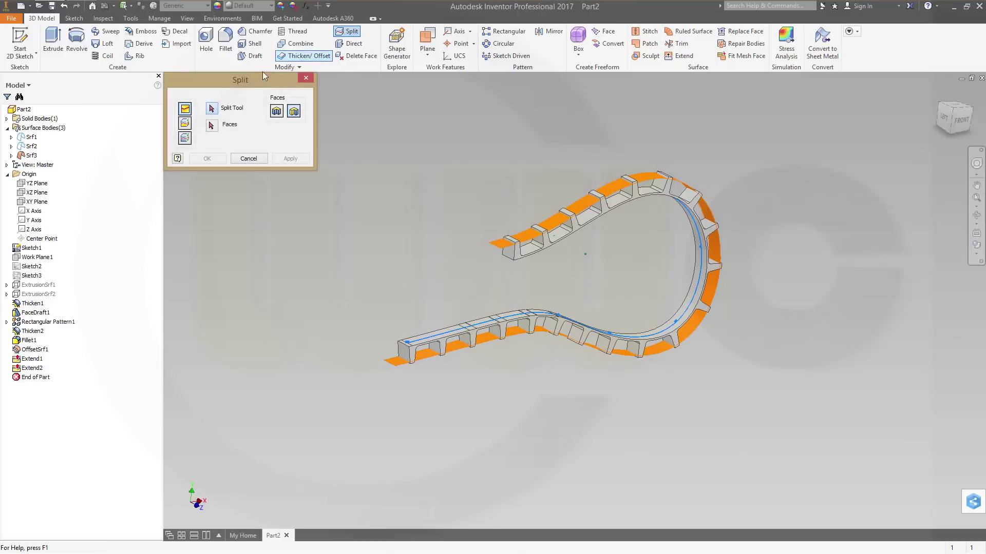
click(184, 125)
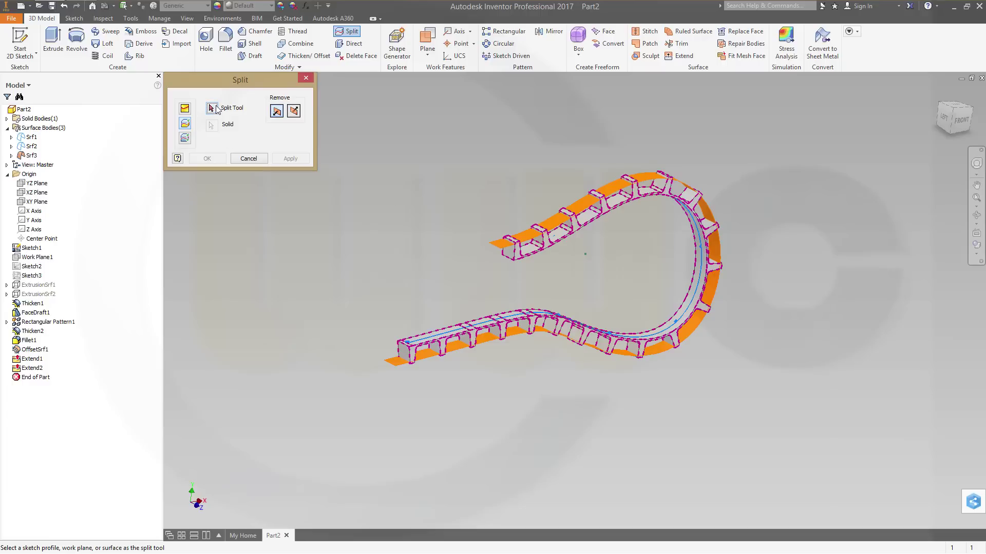
click(547, 224)
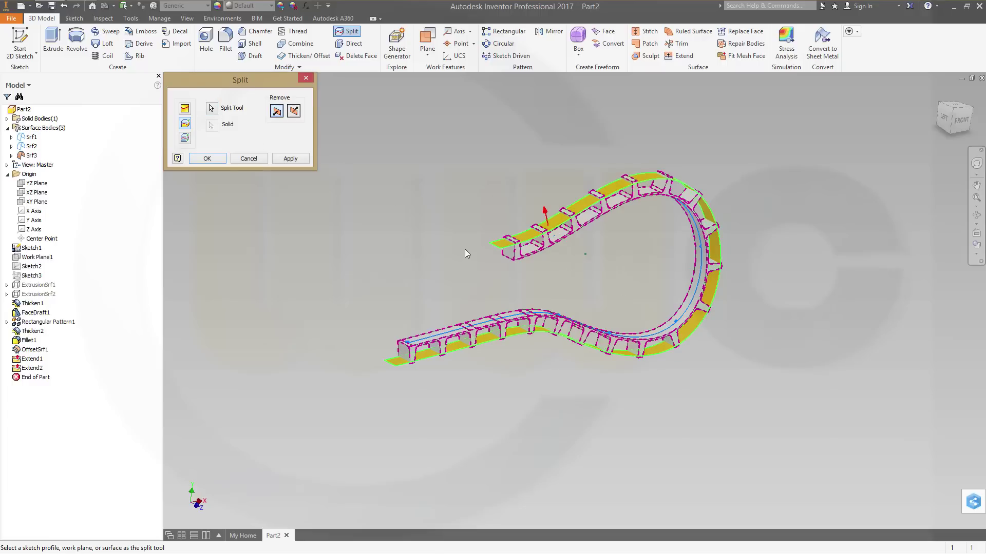
click(208, 159)
Hide the orange Srf3 surface
scroll(526, 270, down, 1)
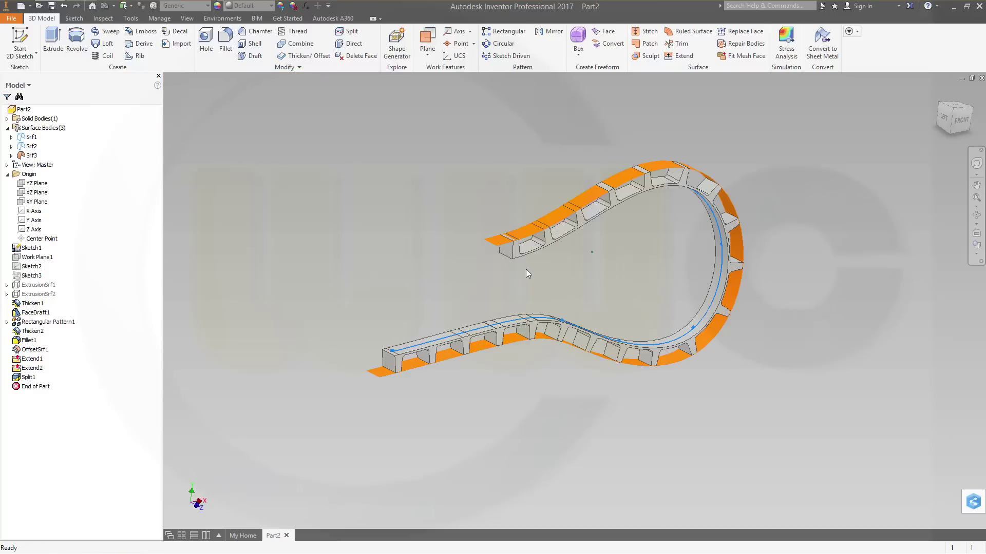
right_click(36, 157)
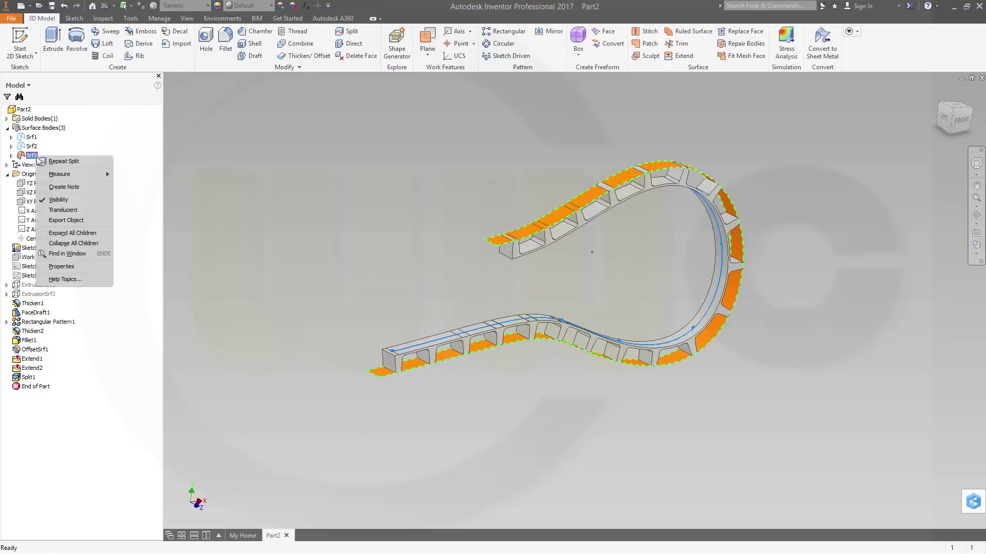
click(59, 204)
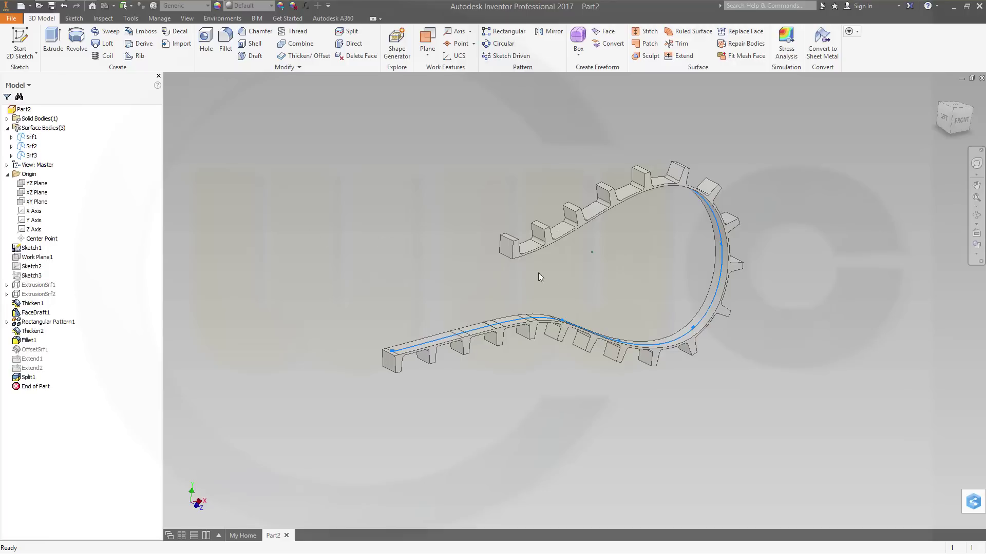
shift+middle_drag(538, 273, 506, 249)
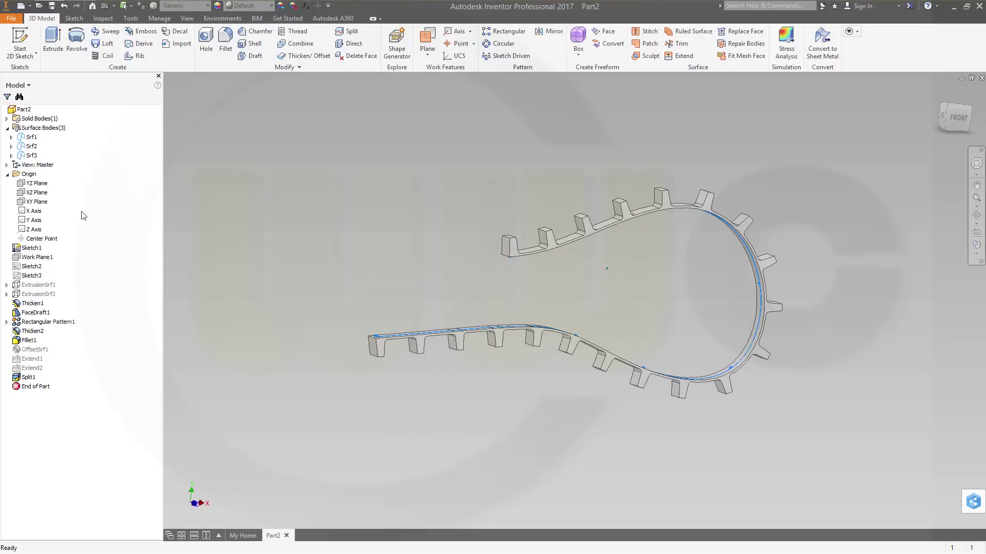
Hide the Sketch1 spline curves
right_click(44, 250)
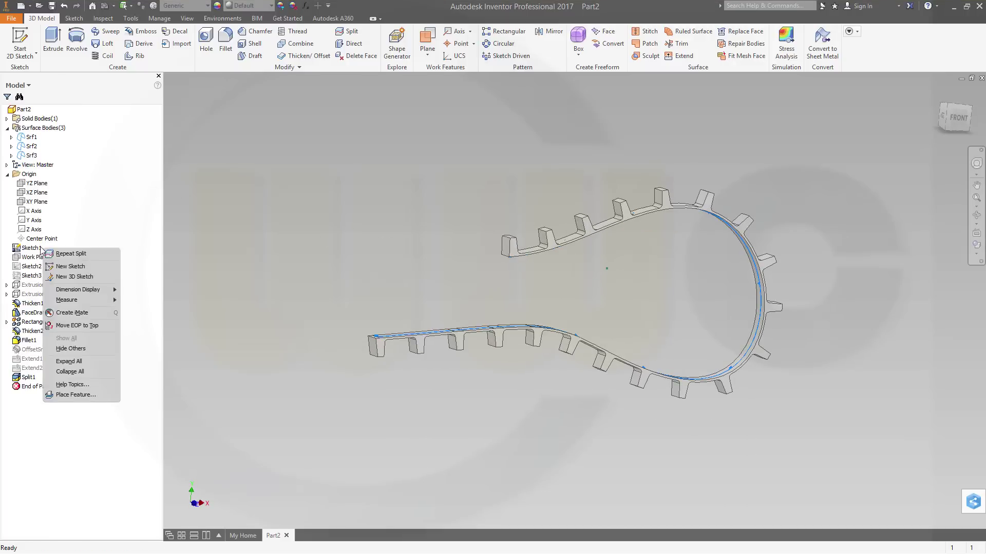
click(40, 249)
right_click(40, 248)
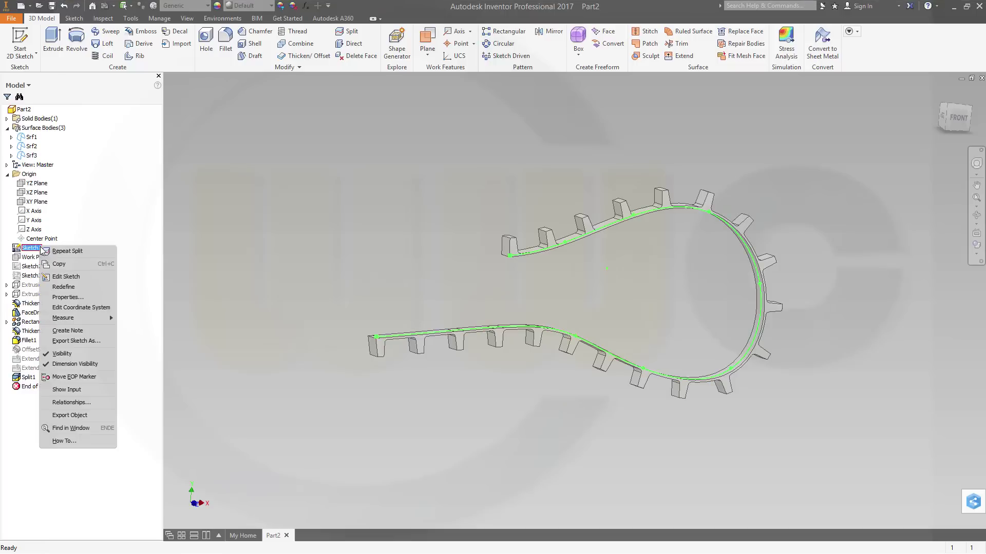
click(62, 354)
scroll(514, 355, up, 3)
scroll(562, 340, down, 5)
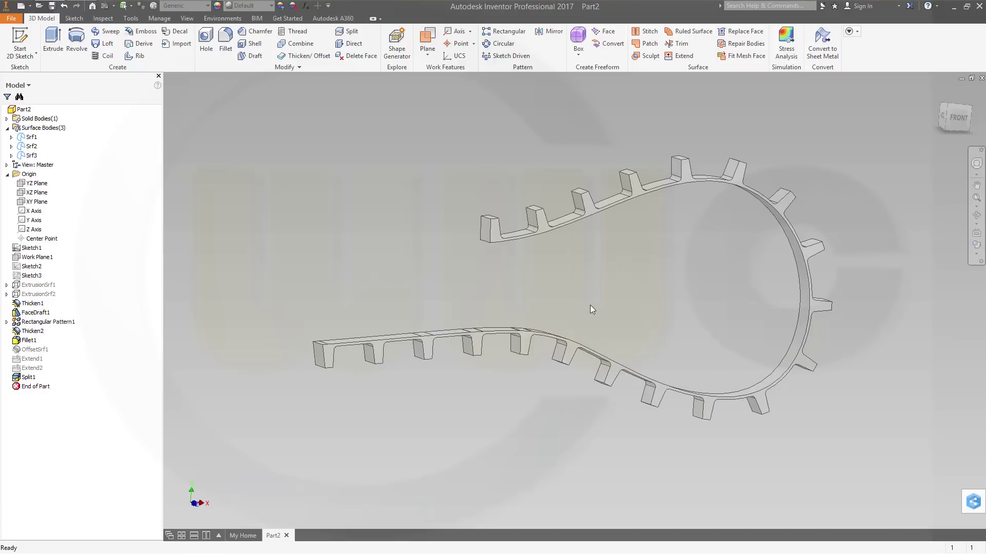
mouse_move(590, 309)
shift+middle_down()
mouse_move(558, 260)
mouse_move(565, 246)
mouse_move(414, 216)
shift+middle_up()
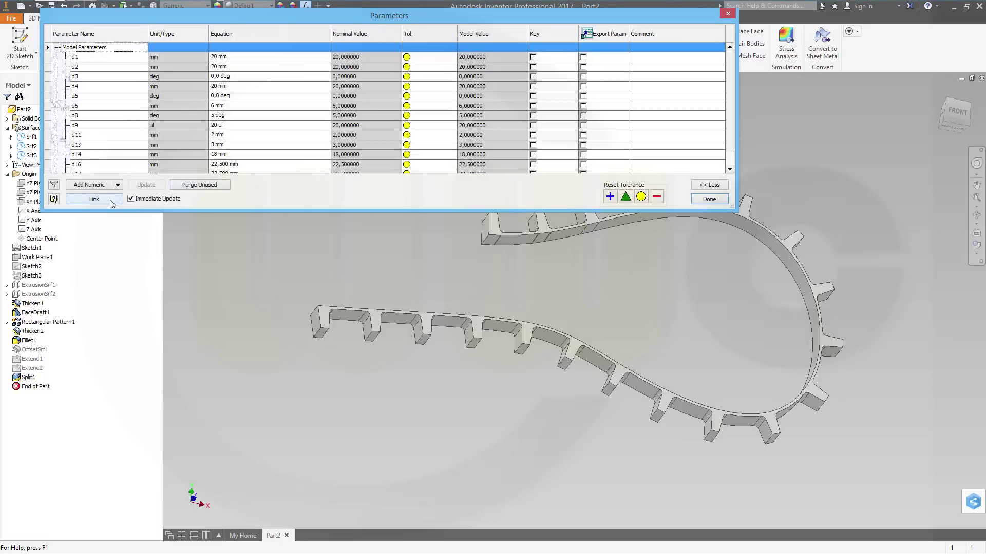
Add a new numeric user parameter row in Parameters
click(95, 185)
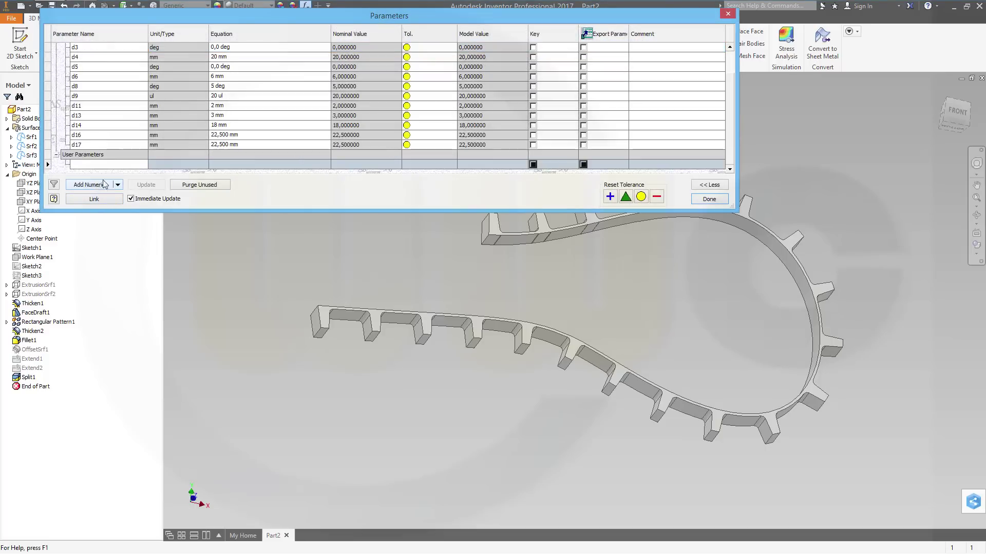
click(118, 186)
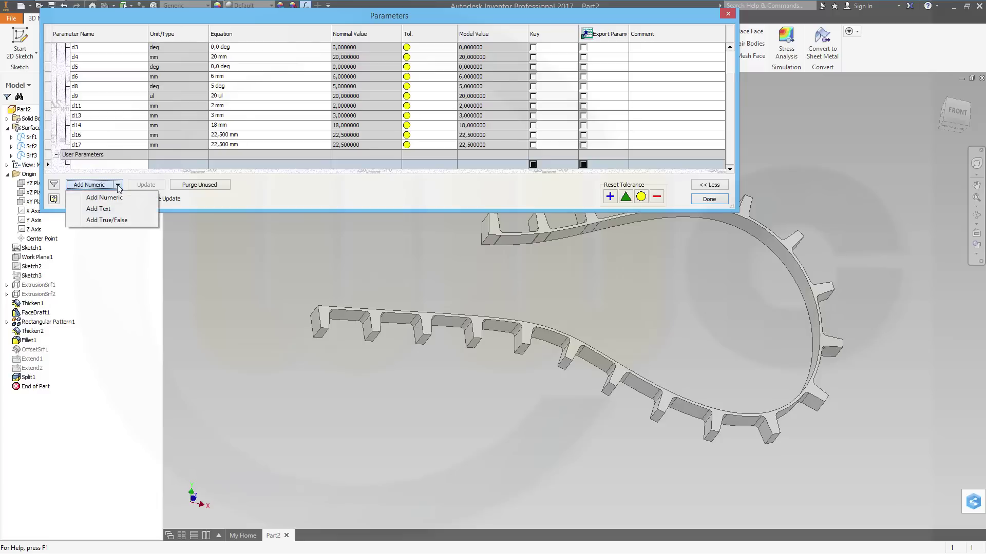
click(87, 185)
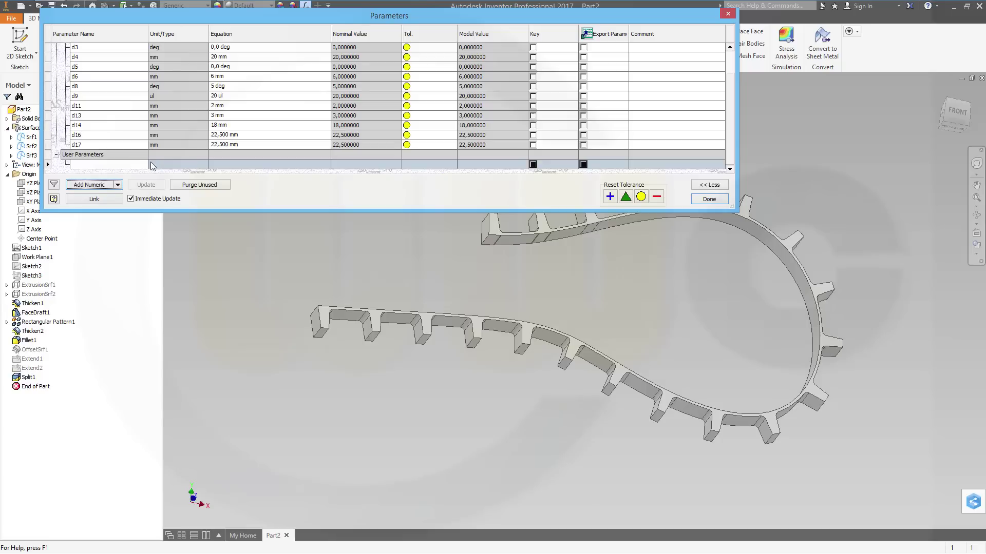
Name the new parameter tooth_number and open its Unit/Type choice
click(111, 164)
text(TOOTH_)
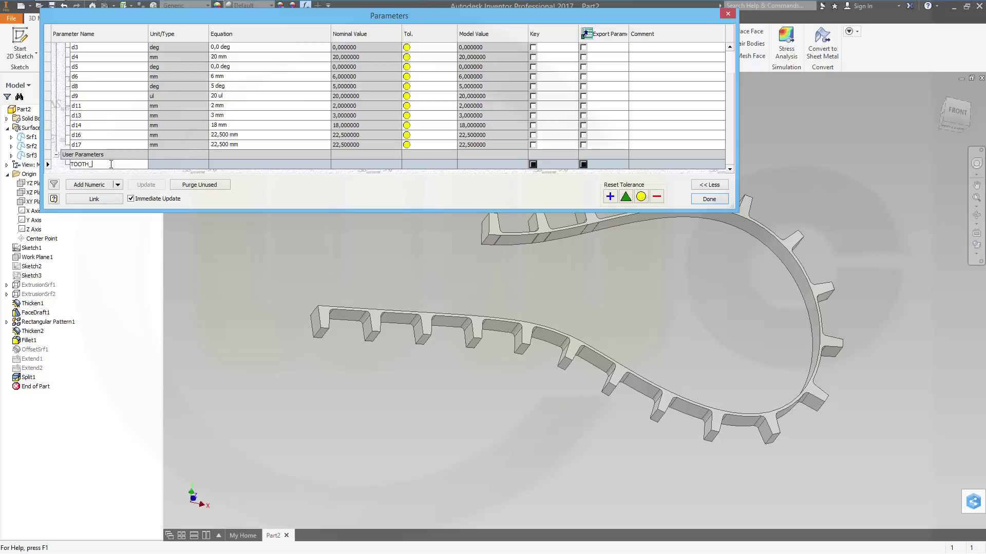
text(NUMBER)
key(BackSpace)
key(BackSpace)
key(BackSpace)
key(BackSpace)
key(BackSpace)
key(BackSpace)
key(BackSpace)
key(BackSpace)
key(BackSpace)
key(BackSpace)
key(BackSpace)
key(BackSpace)
key(Caps_Lock)
key(Tab)
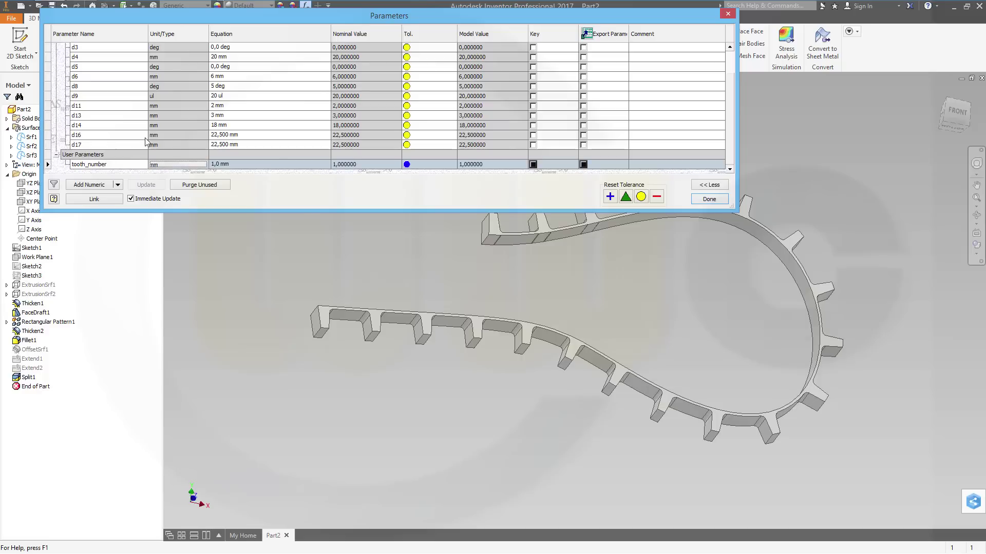
click(197, 166)
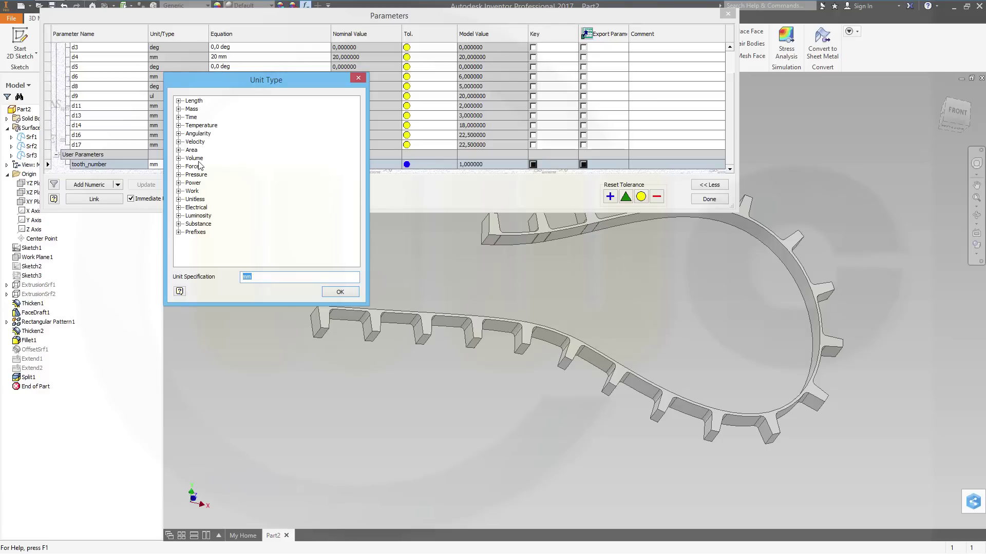
Browse the Length and Mass unit categories, then close the Unit Type dialog unchanged
click(179, 101)
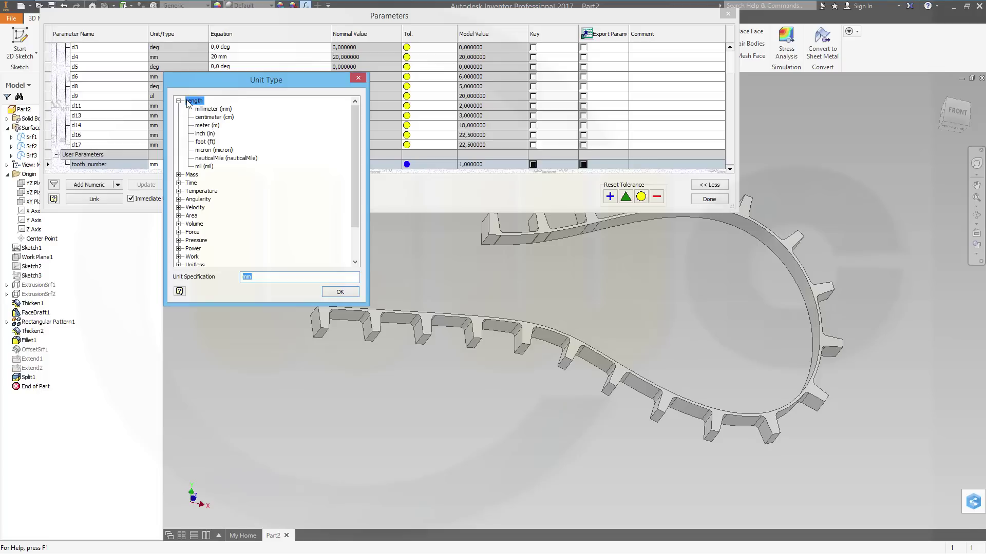
click(178, 175)
scroll(200, 172, down, 1)
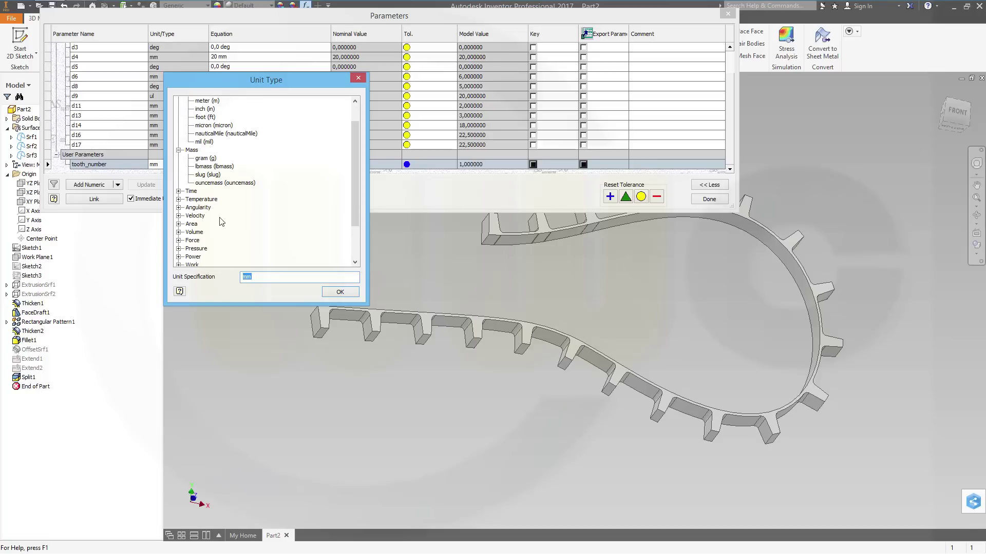
scroll(221, 221, down, 1)
scroll(221, 220, down, 1)
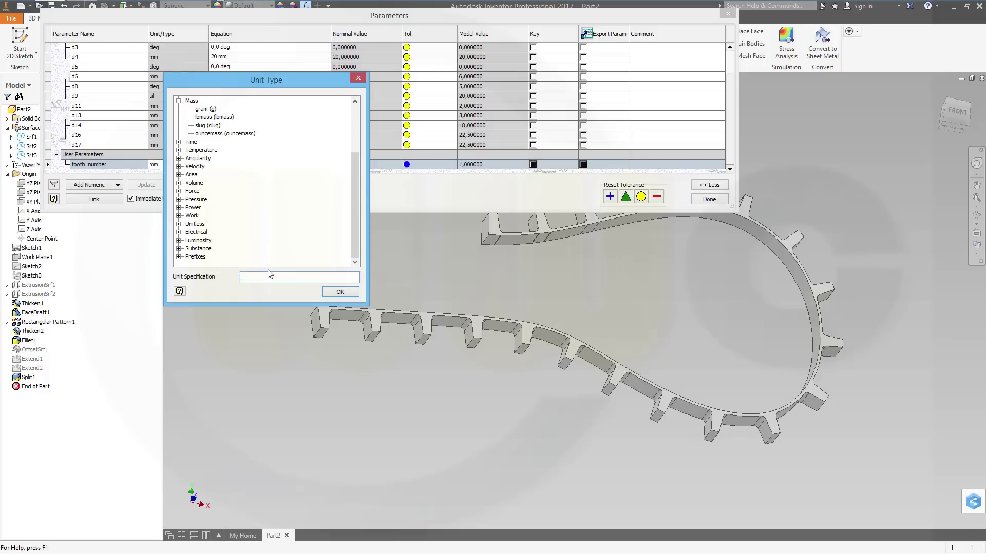
click(339, 292)
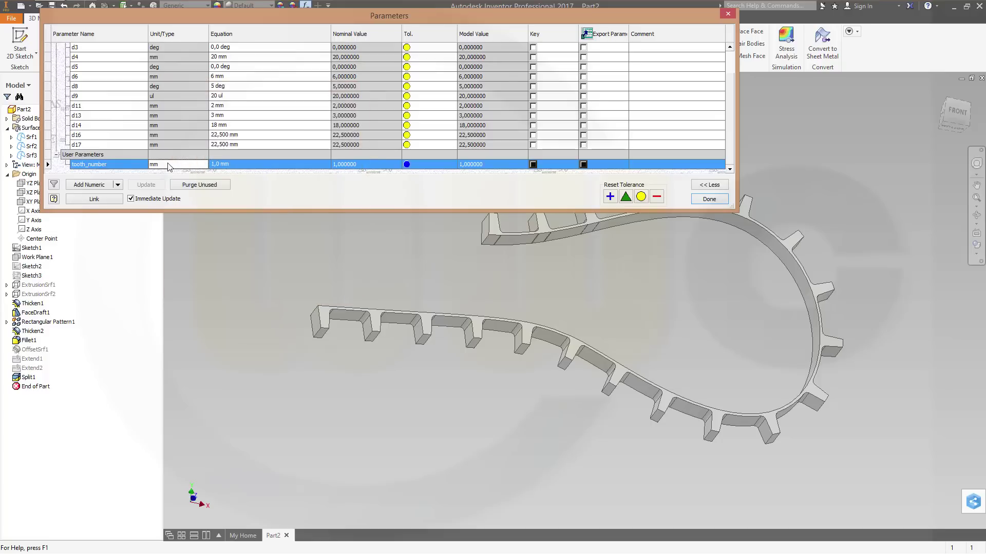
click(118, 185)
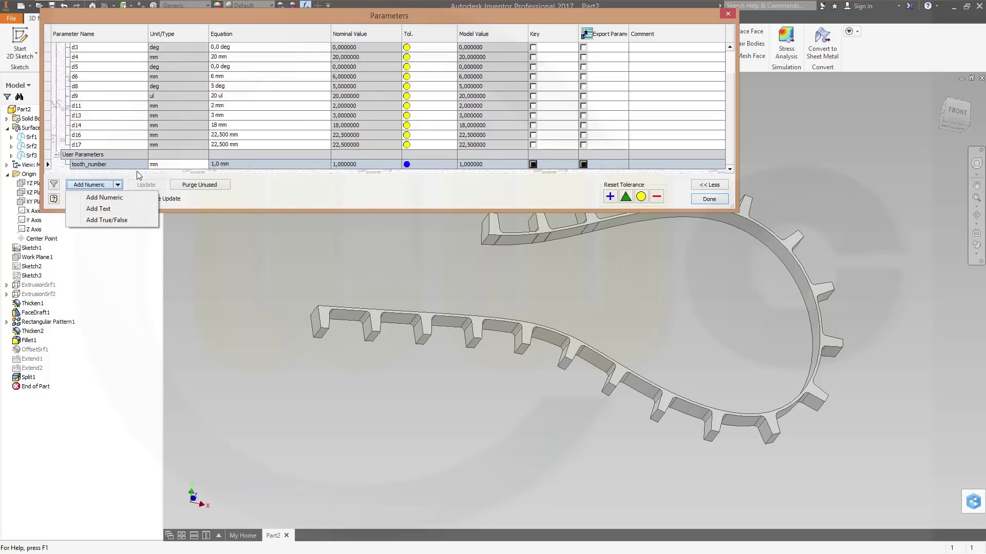
Set tooth_number's equation to 30
click(226, 163)
click(227, 164)
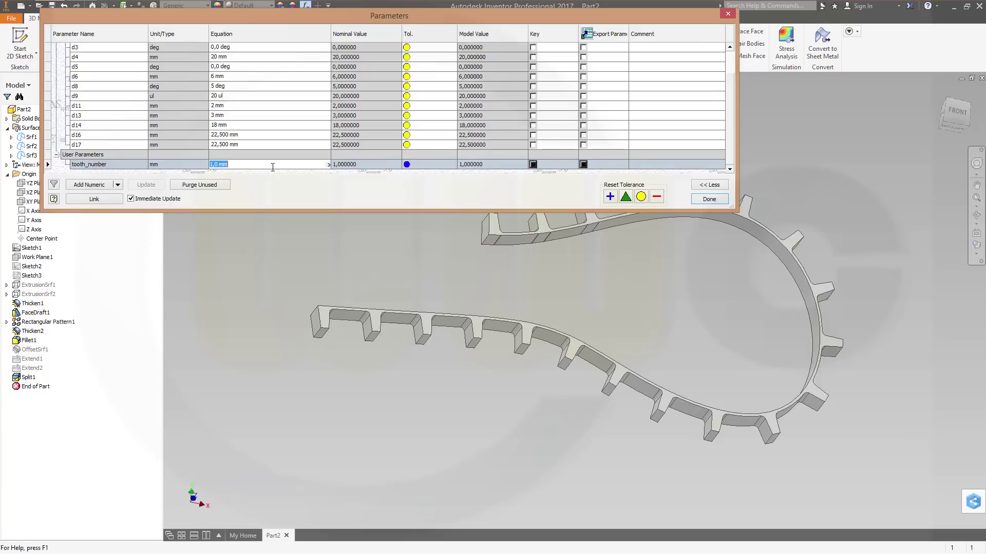
text(3)
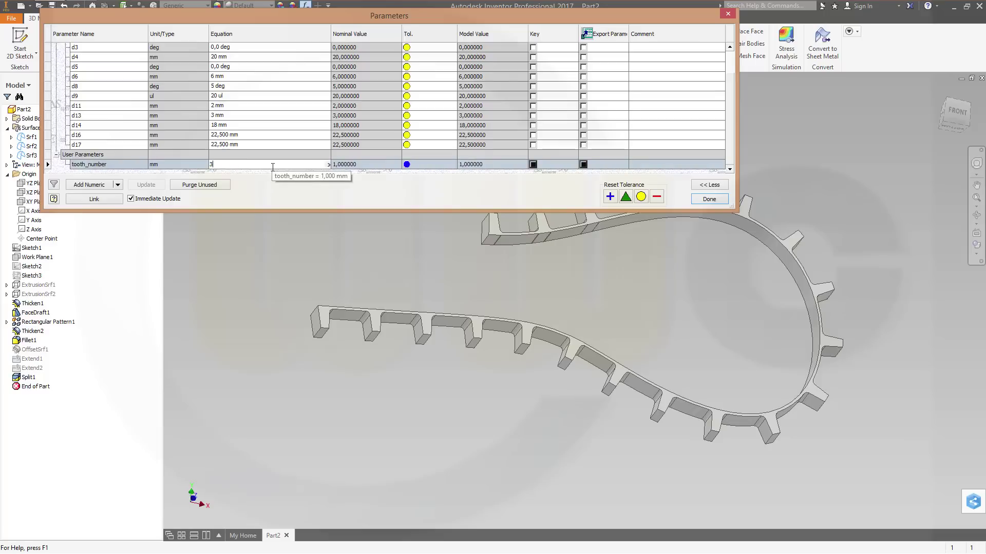
text(0)
key(Return)
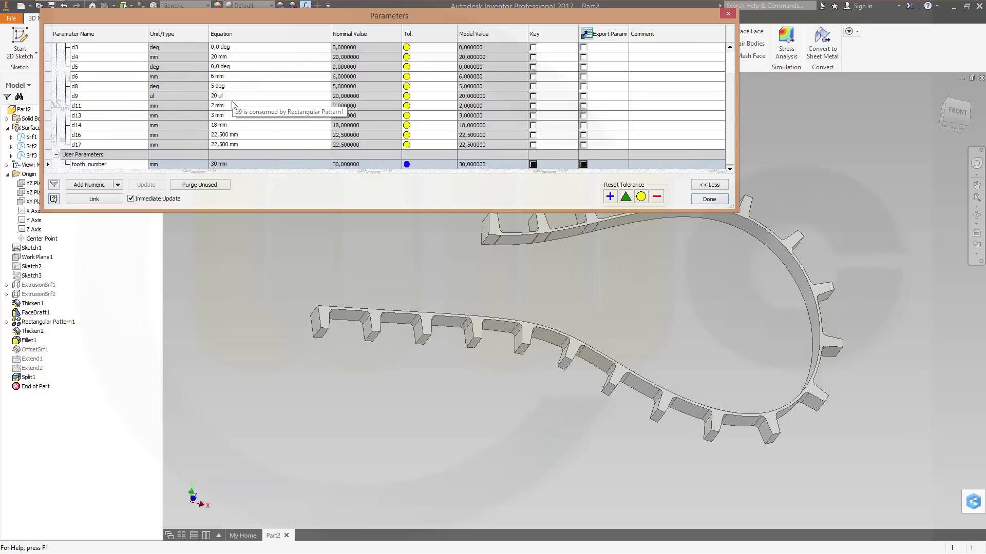
Change tooth_number's unit to ul and correct its equation to 30 ul
click(163, 165)
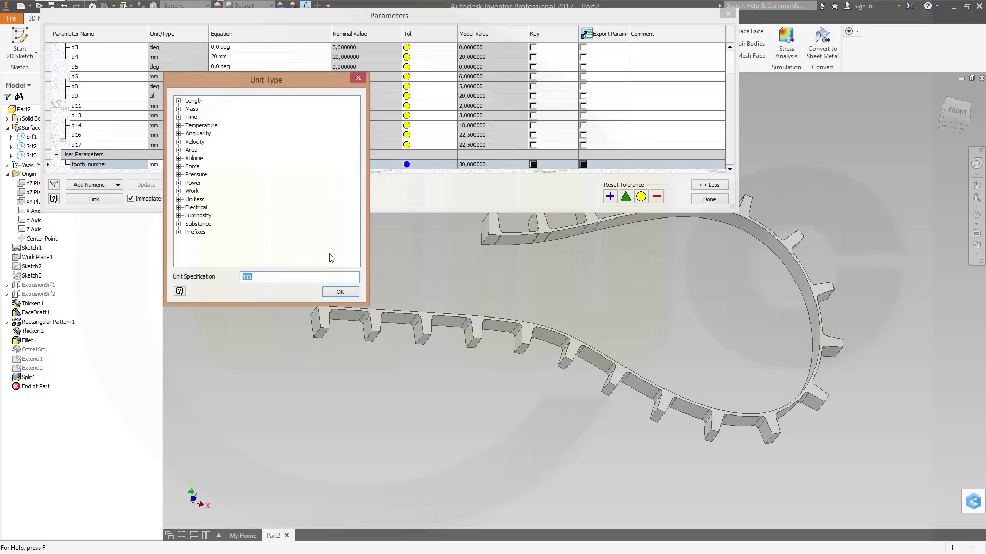
click(340, 291)
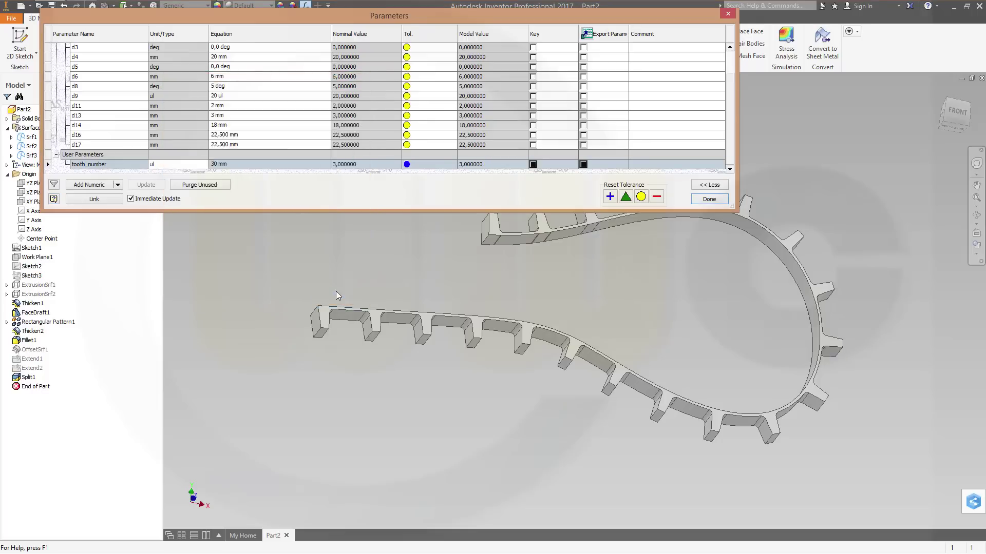
click(236, 164)
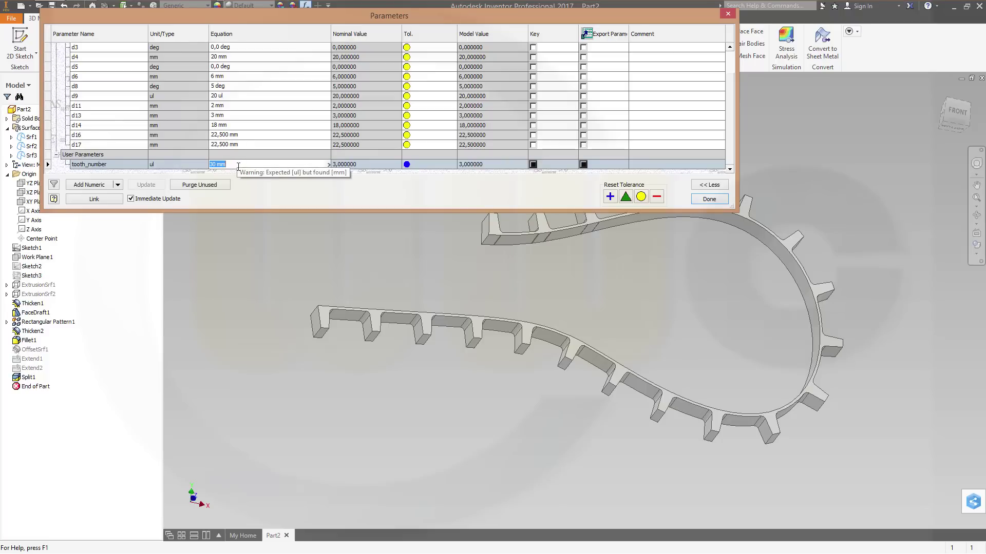
click(238, 164)
key(BackSpace)
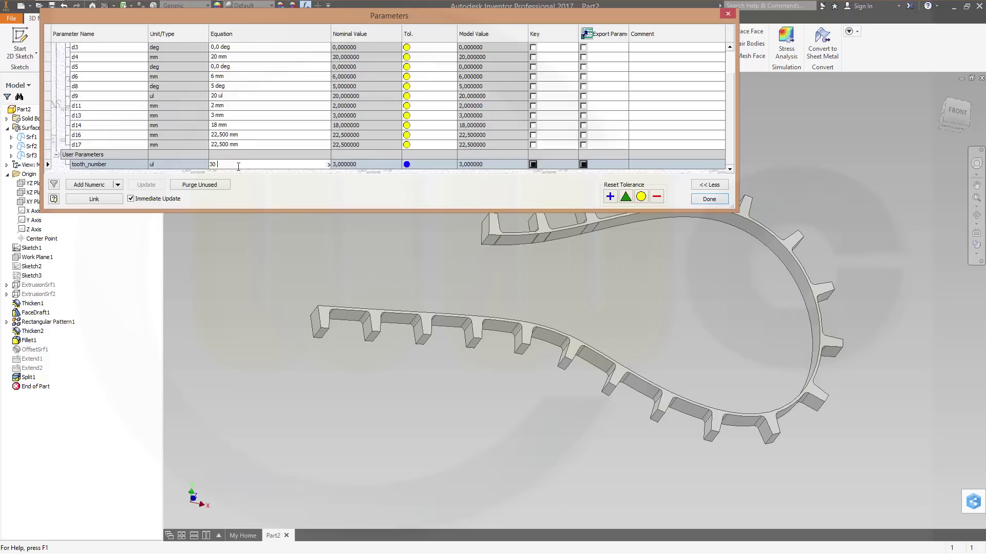
text(ul)
key(Return)
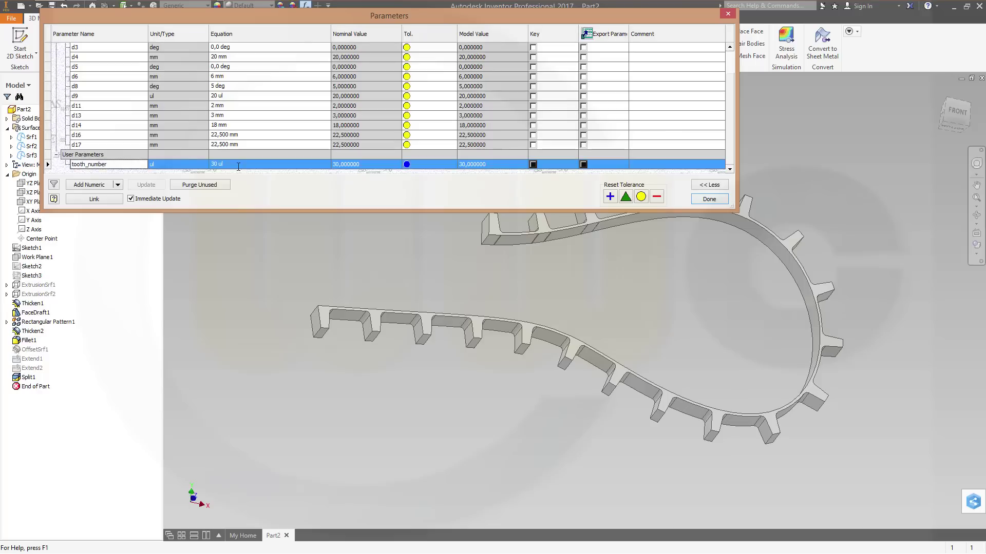
click(200, 164)
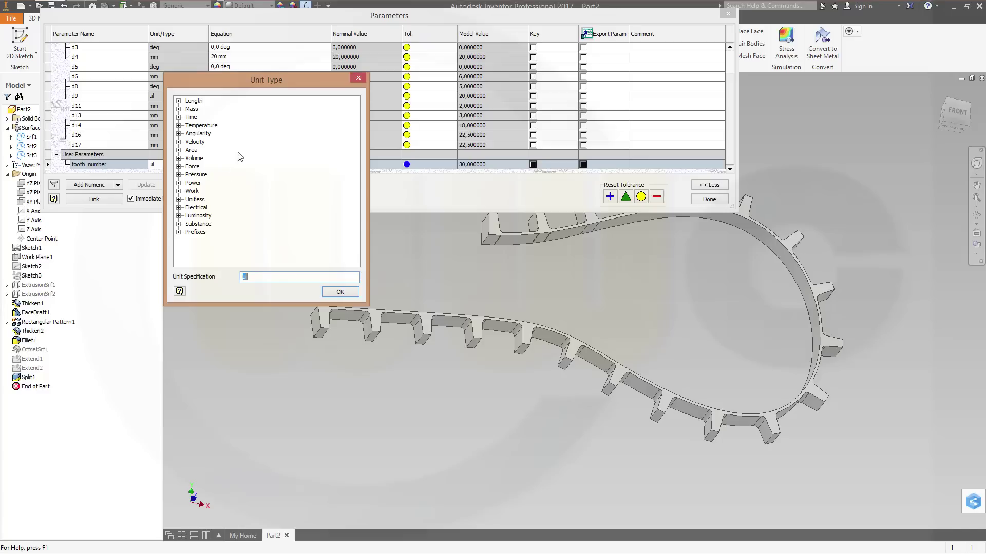
click(340, 292)
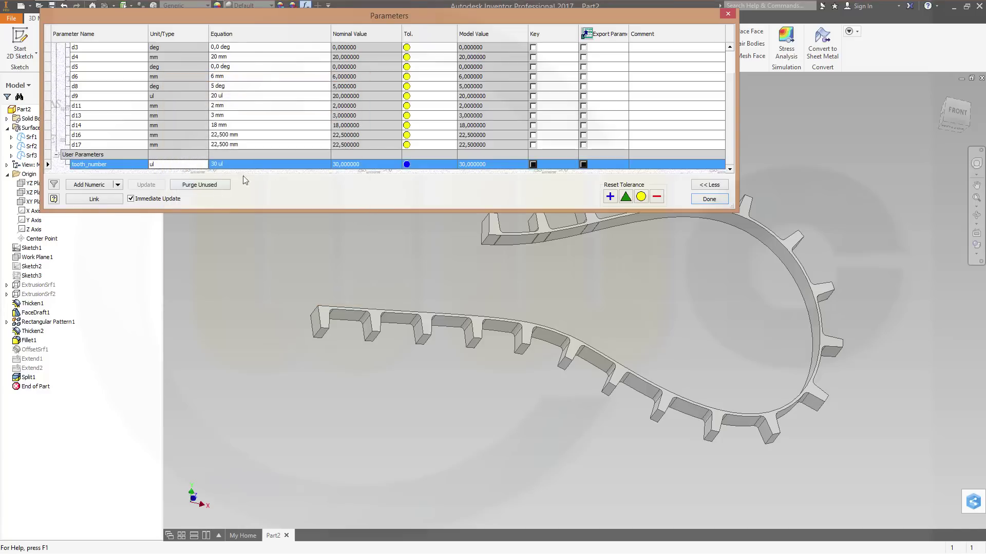
Set Rectangular Pattern1's count to tooth_number, giving the belt 30 teeth
click(711, 202)
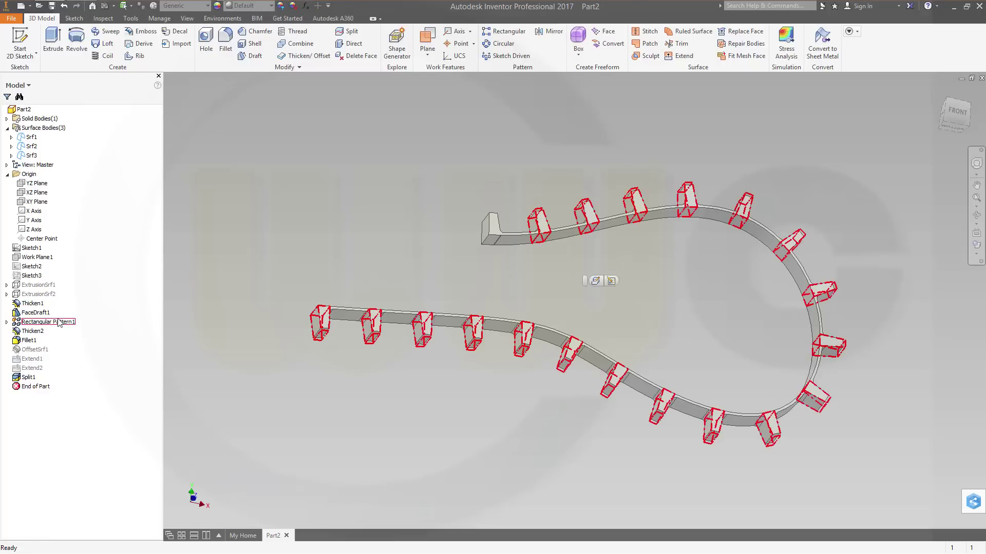
double_click(78, 323)
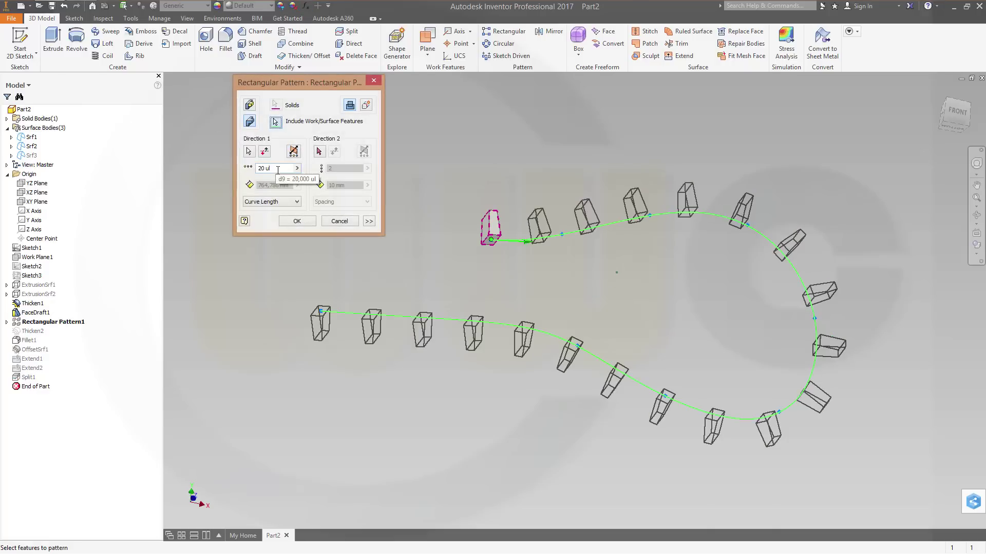
click(297, 169)
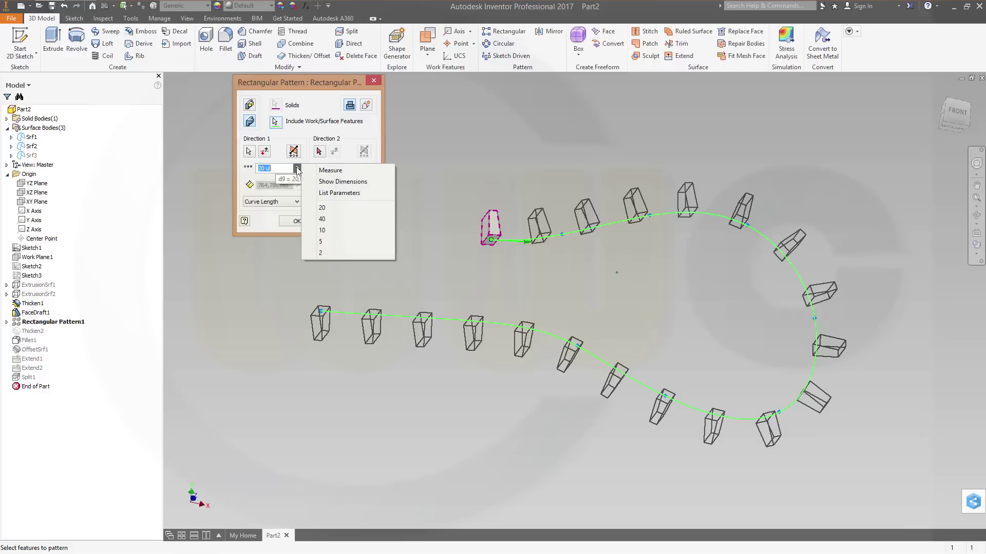
click(324, 192)
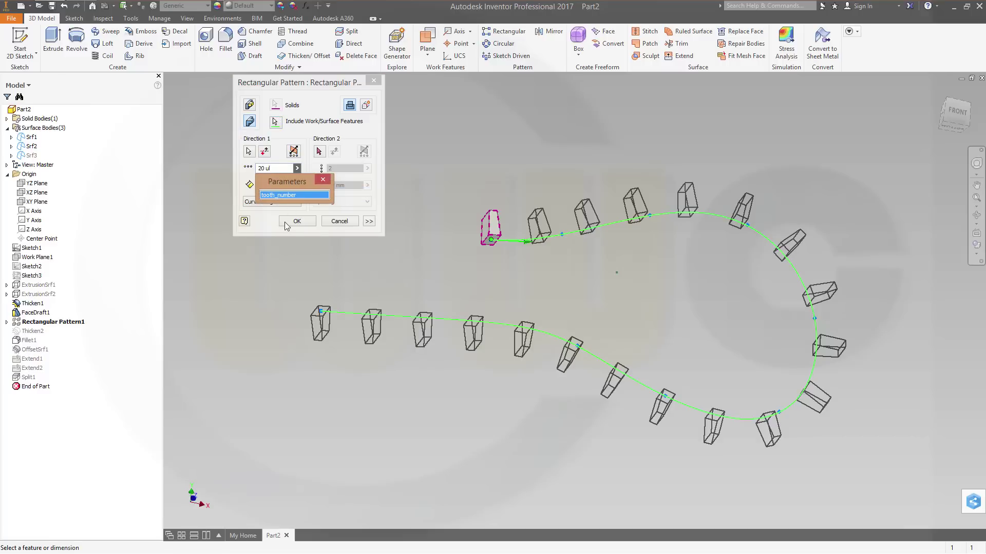
click(302, 195)
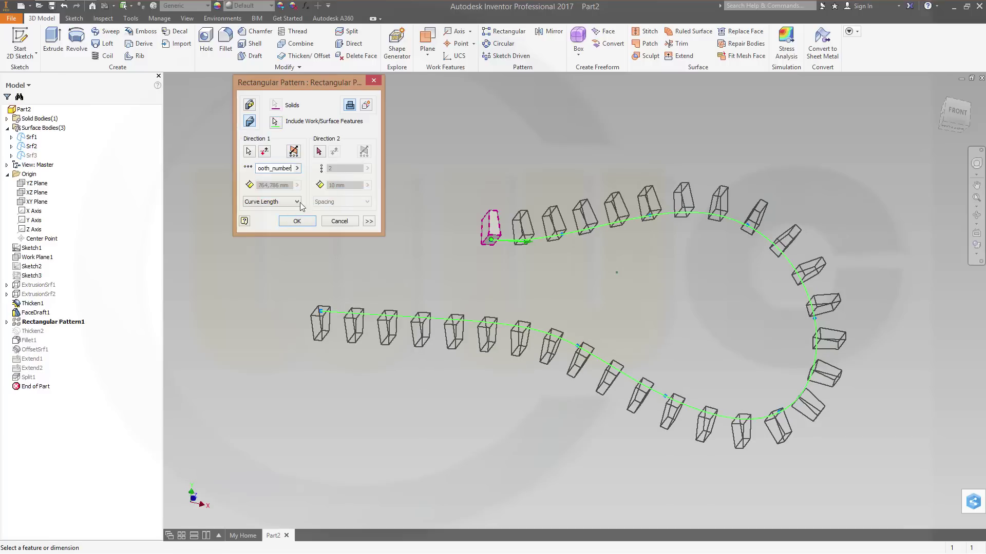
click(297, 221)
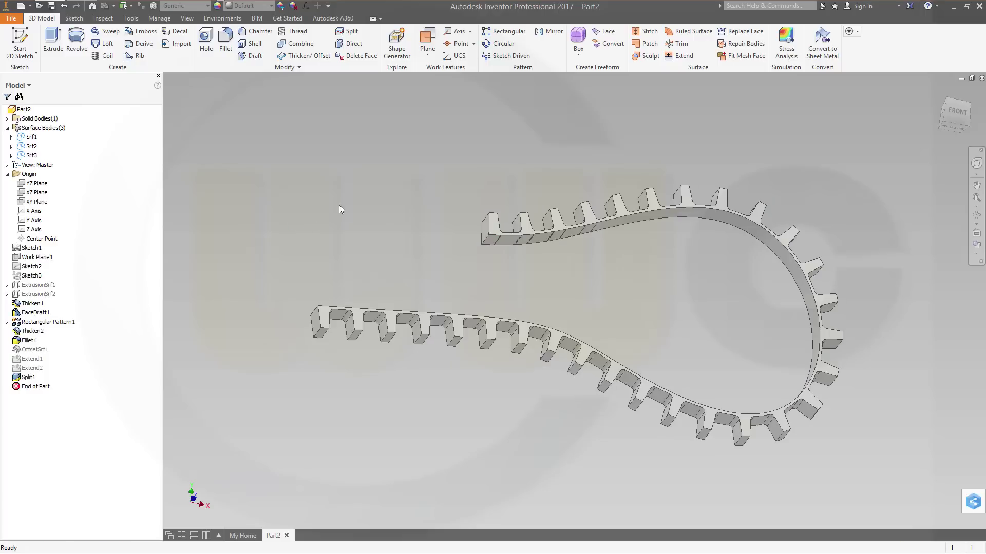
Change tooth_number to 20 and let the belt rebuild with fewer teeth
middle_drag(398, 194, 380, 128)
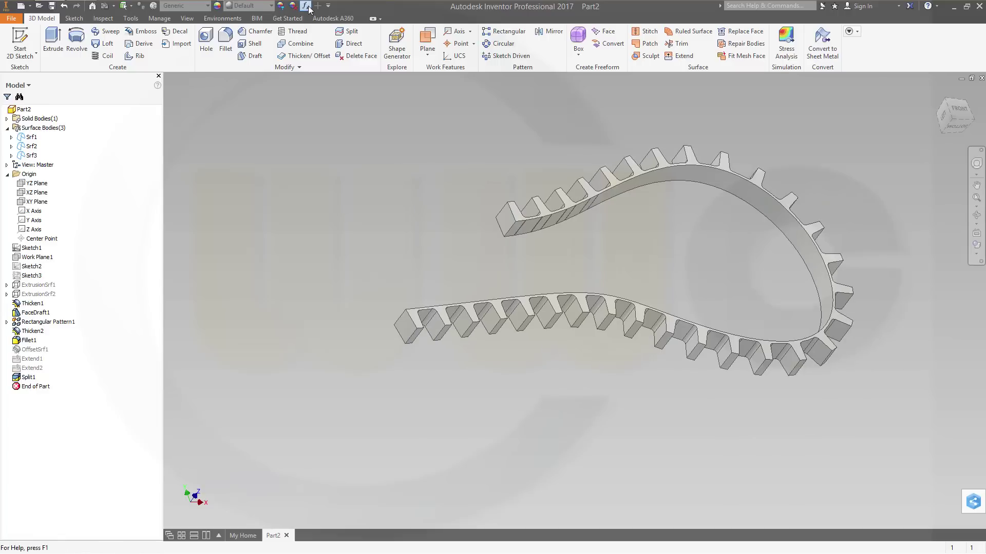
click(306, 6)
scroll(368, 162, down, 1)
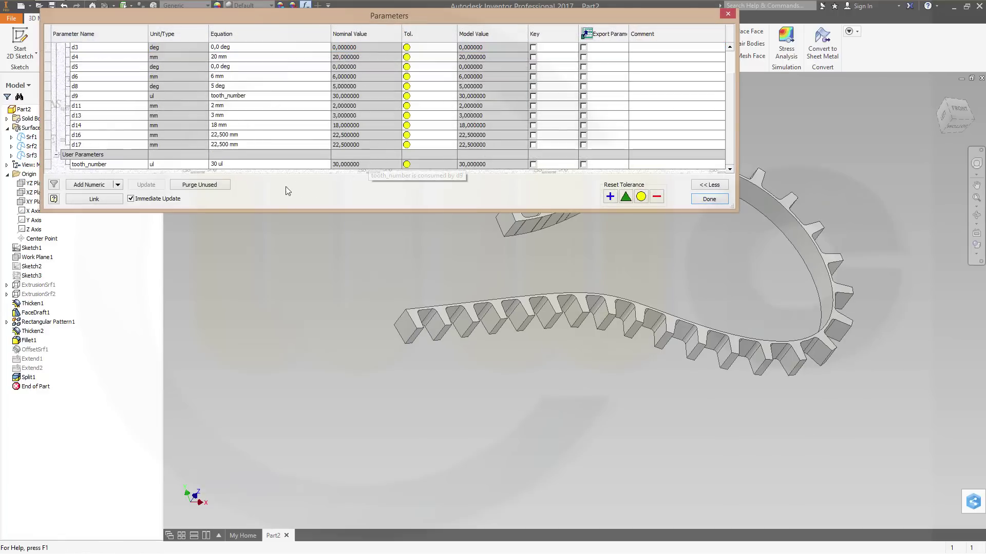
click(220, 163)
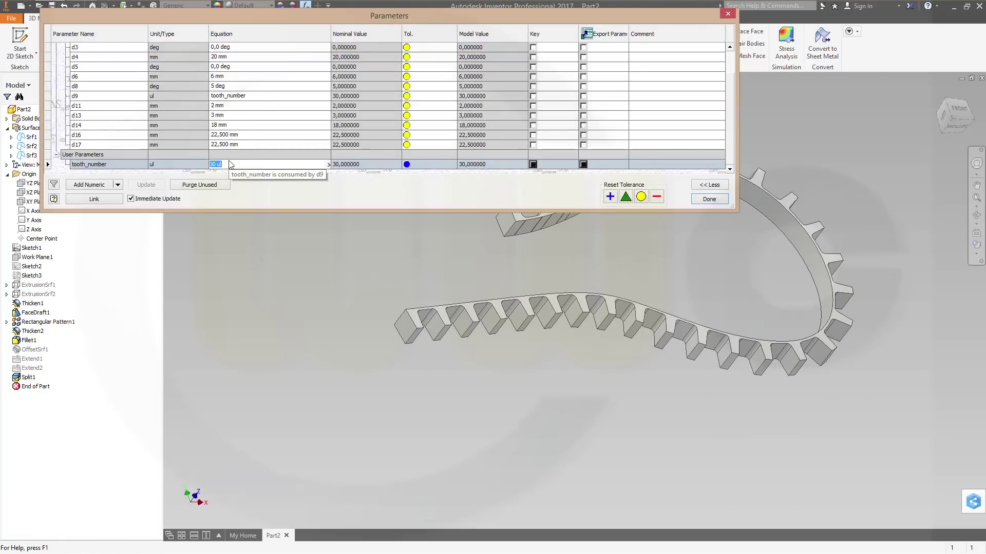
text(20)
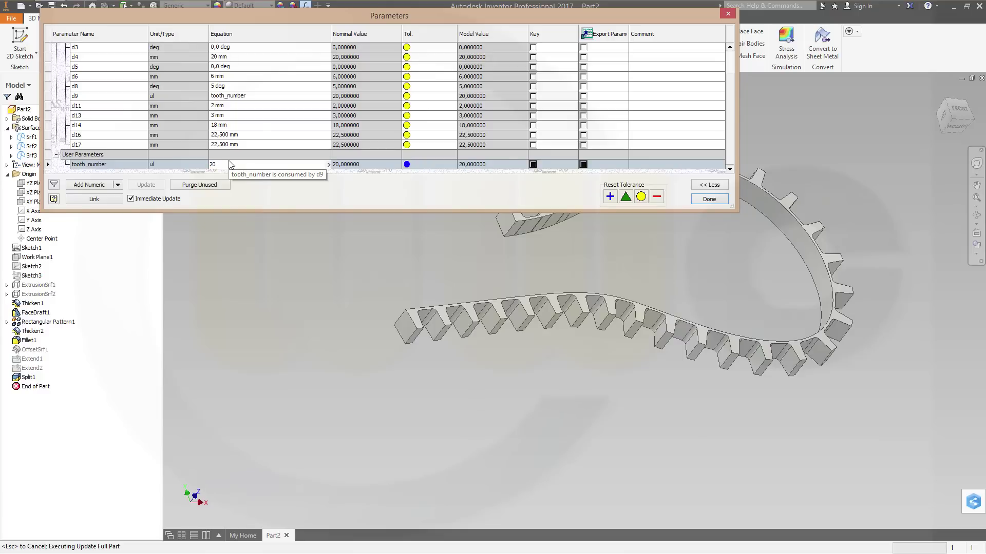
key(Return)
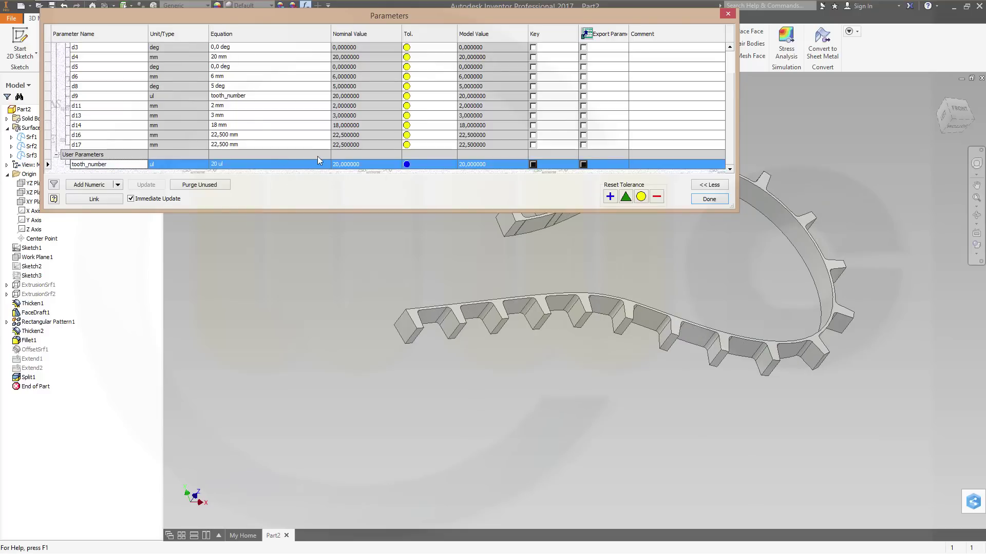
Restore tooth_number to 30 and close the Parameters dialog
click(227, 165)
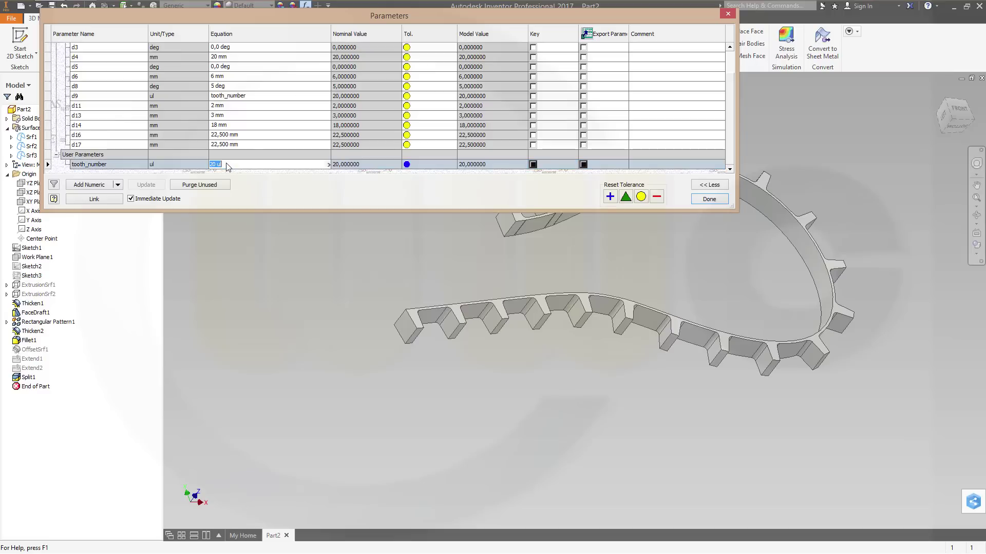
key(Return)
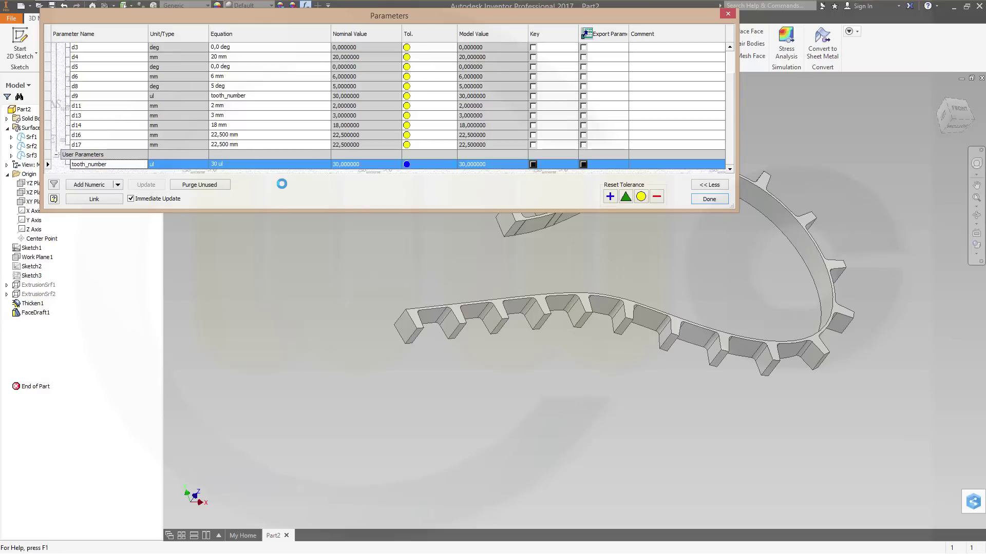
click(704, 200)
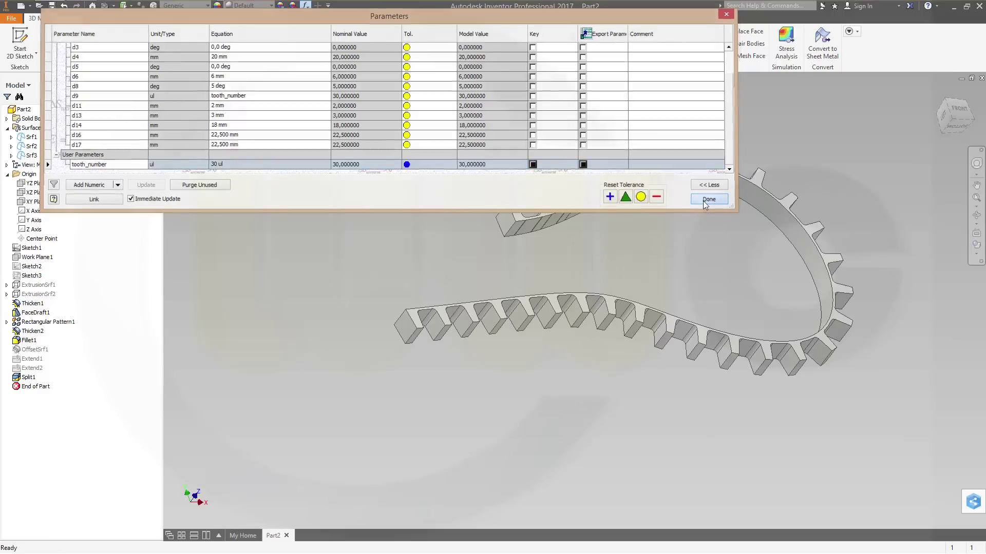
middle_drag(653, 216, 650, 280)
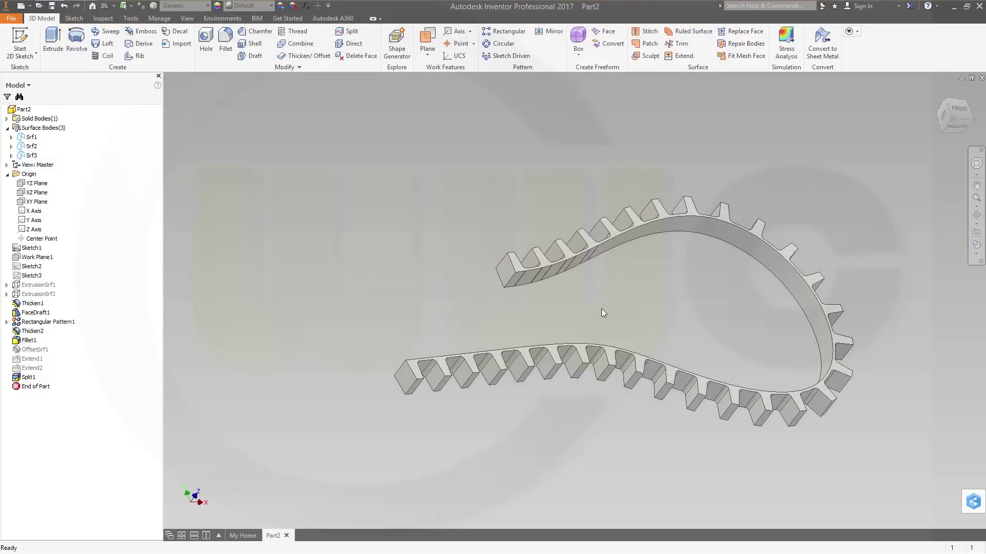
shift+middle_drag(602, 309, 627, 325)
scroll(627, 325, down, 4)
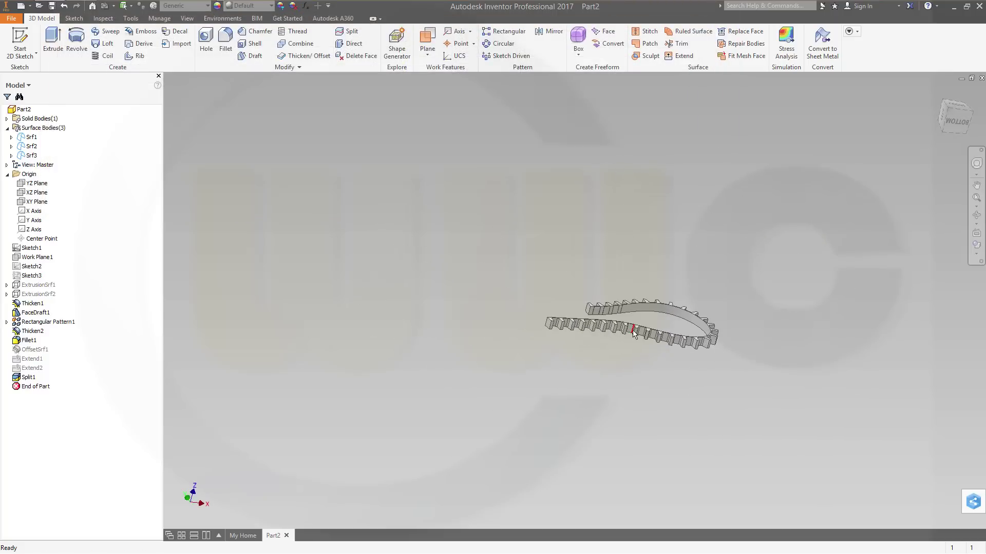
scroll(638, 325, up, 7)
shift+middle_drag(701, 291, 631, 308)
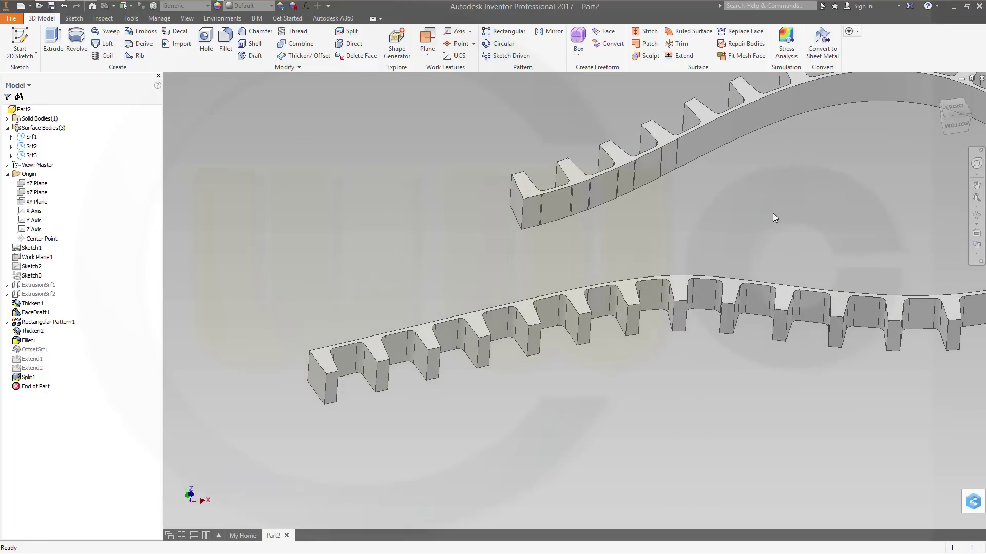
middle_drag(773, 214, 692, 265)
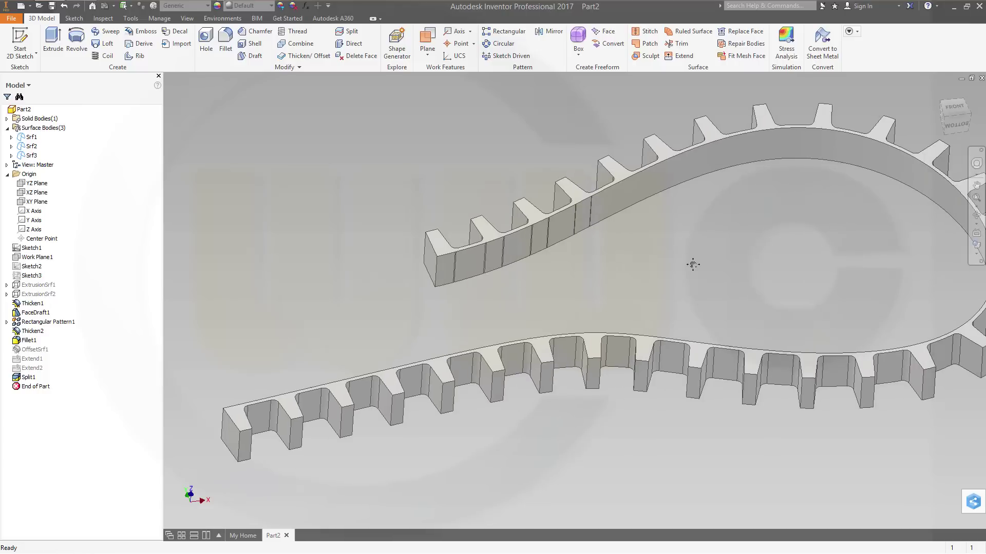